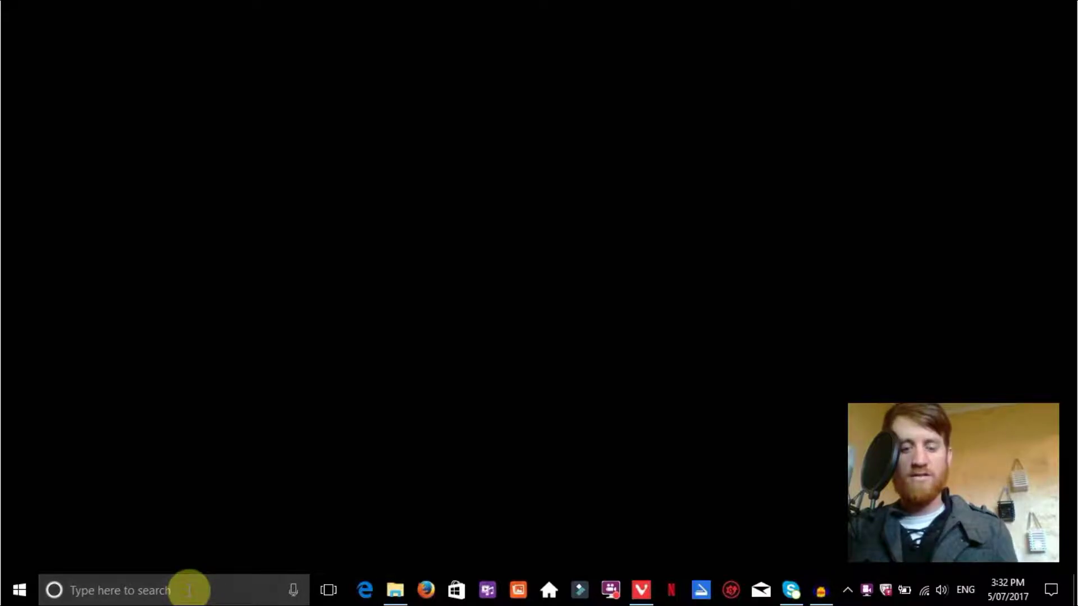
# Launch Movavi Video Editor 12 and start a new project in full feature mode.
pyautogui.write('movavi')
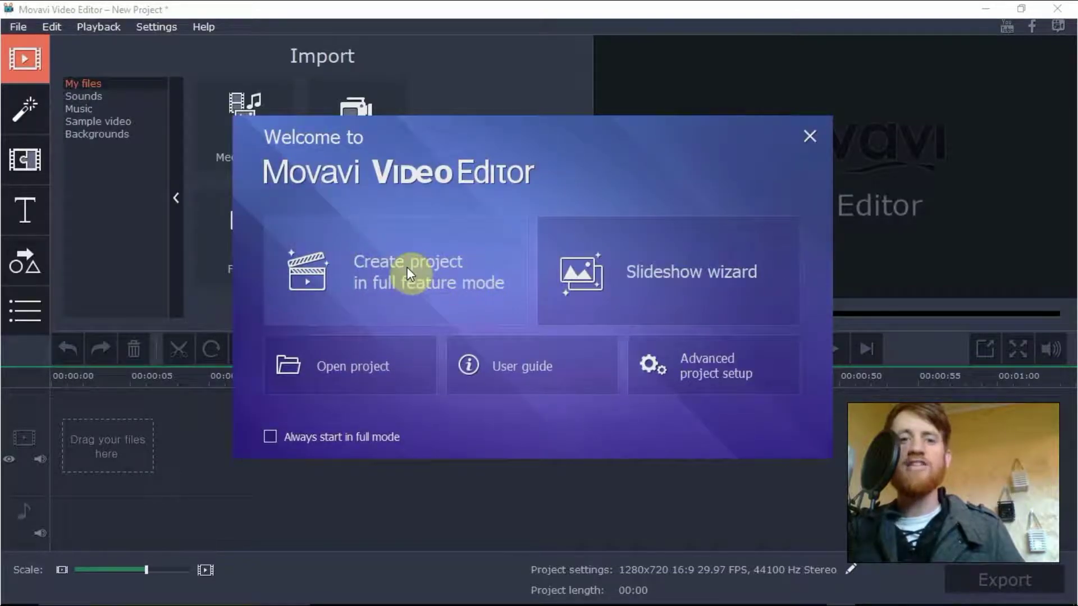
pyautogui.click(410, 273)
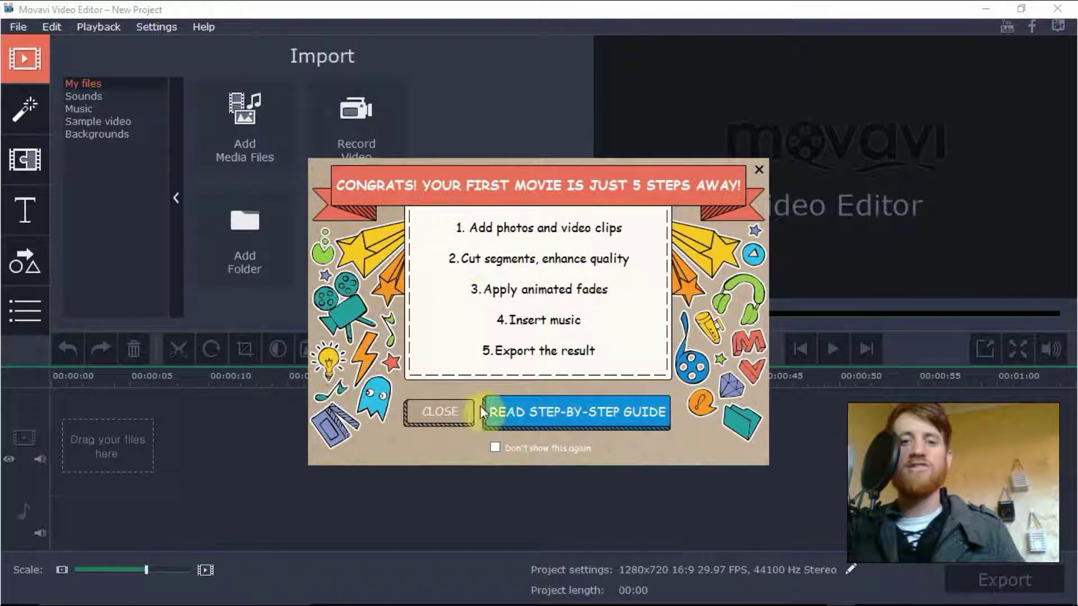
pyautogui.click(758, 169)
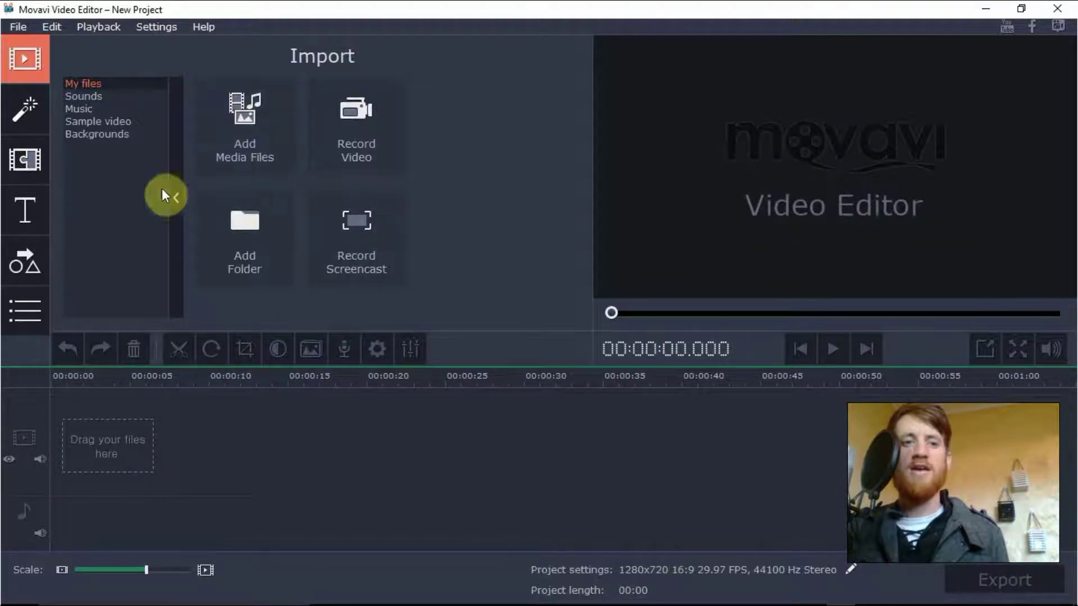
pyautogui.click(92, 97)
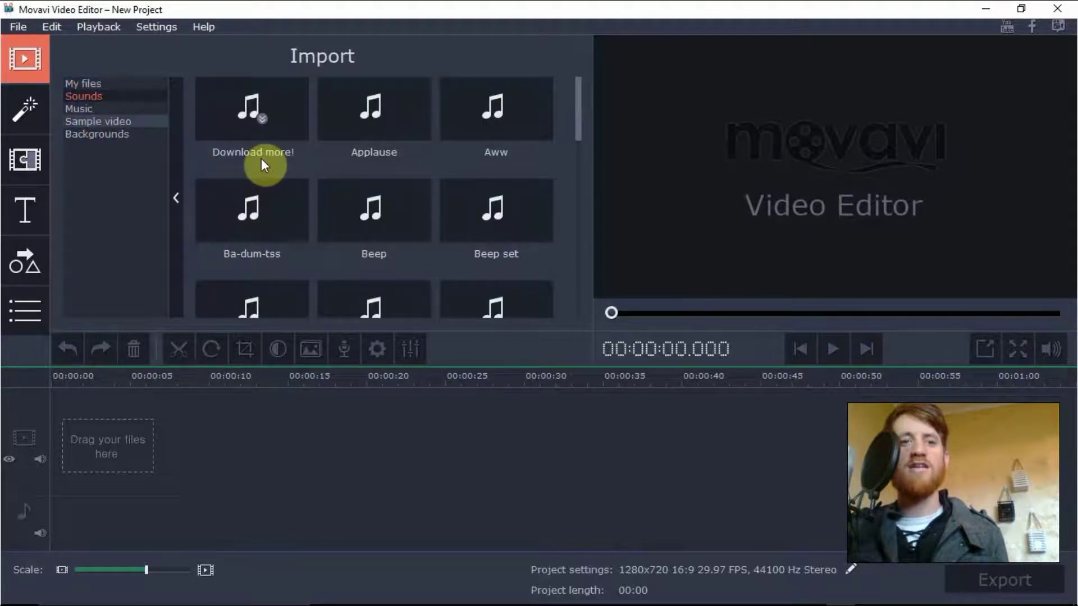
pyautogui.click(92, 108)
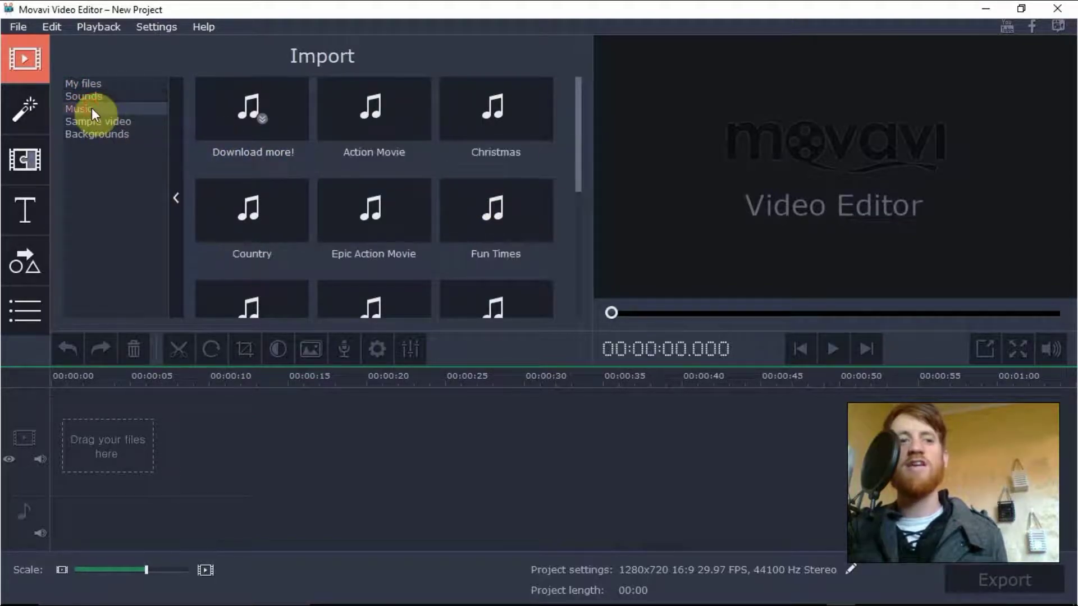
pyautogui.click(110, 122)
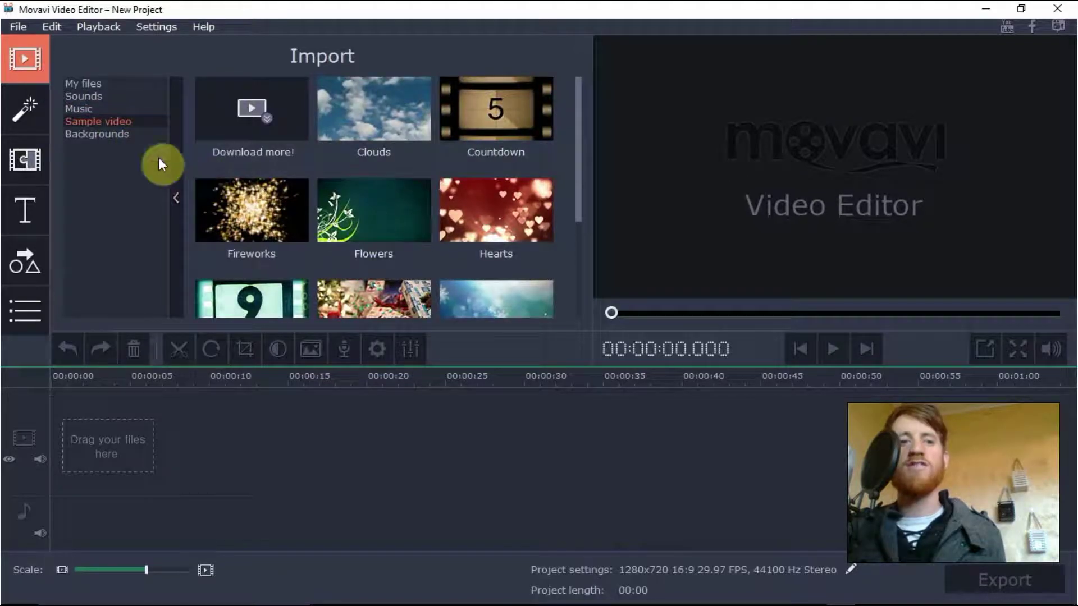
pyautogui.click(112, 135)
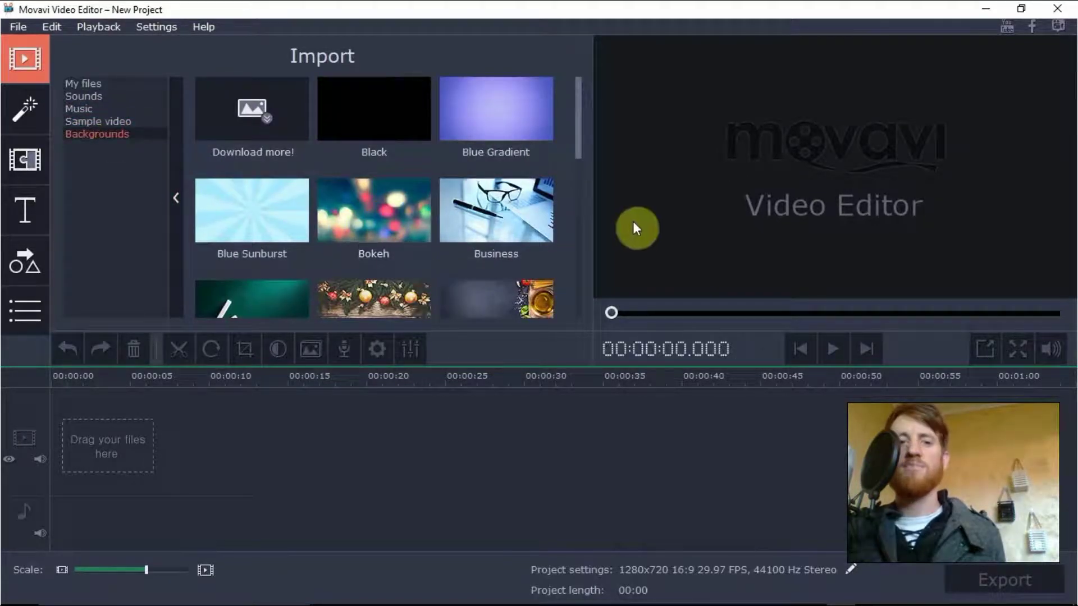
pyautogui.moveTo(580, 121)
pyautogui.mouseDown()
pyautogui.moveTo(572, 271)
pyautogui.moveTo(573, 132)
pyautogui.mouseUp()
pyautogui.click(101, 85)
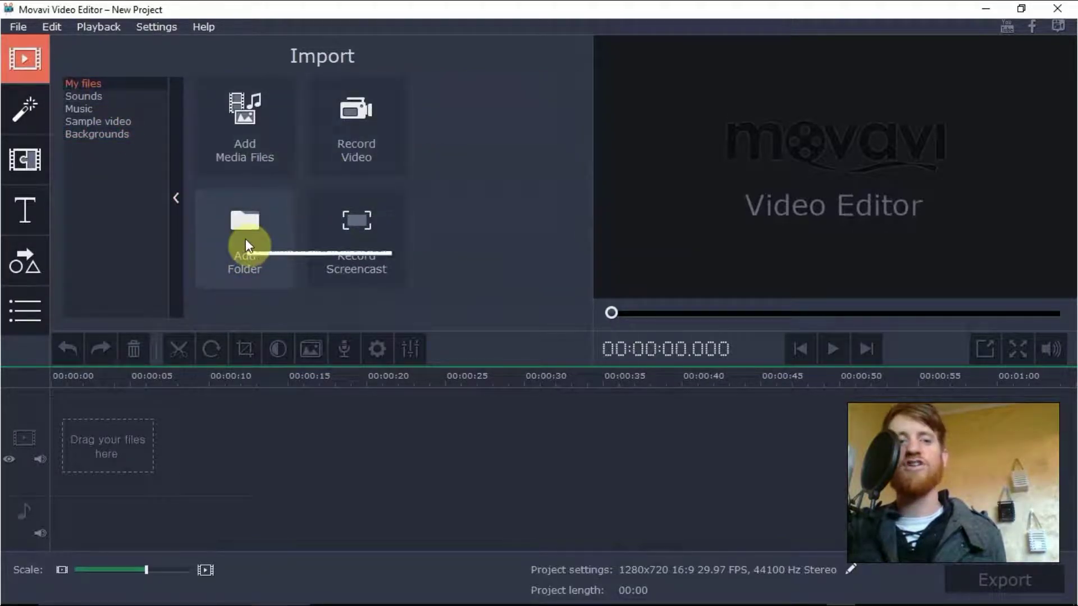
# Import '4k Hawaii Drone Footage' from the Downloads folder.
pyautogui.click(237, 140)
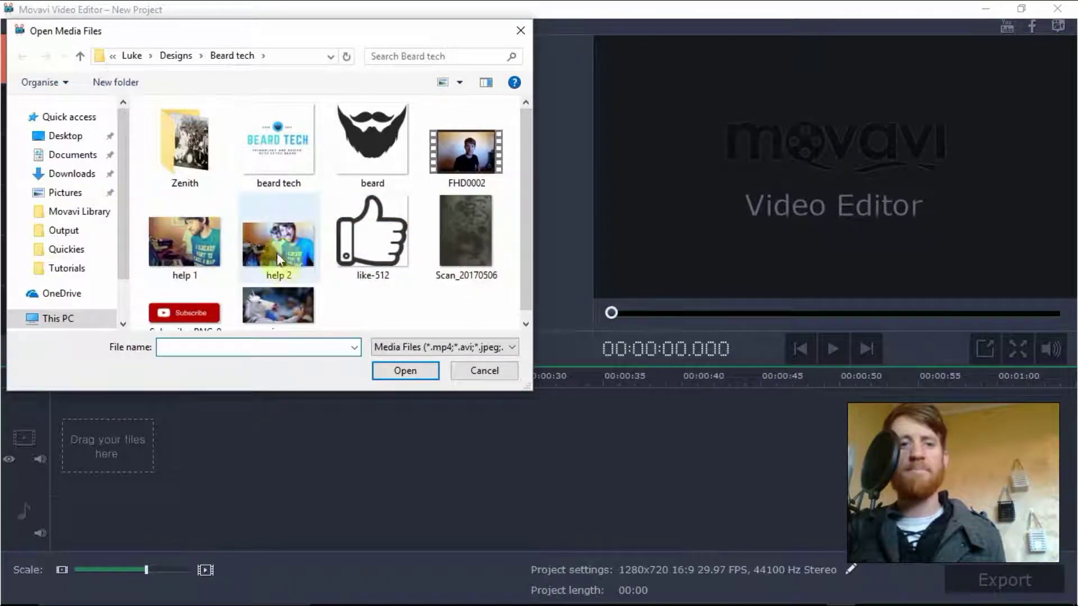
pyautogui.click(78, 174)
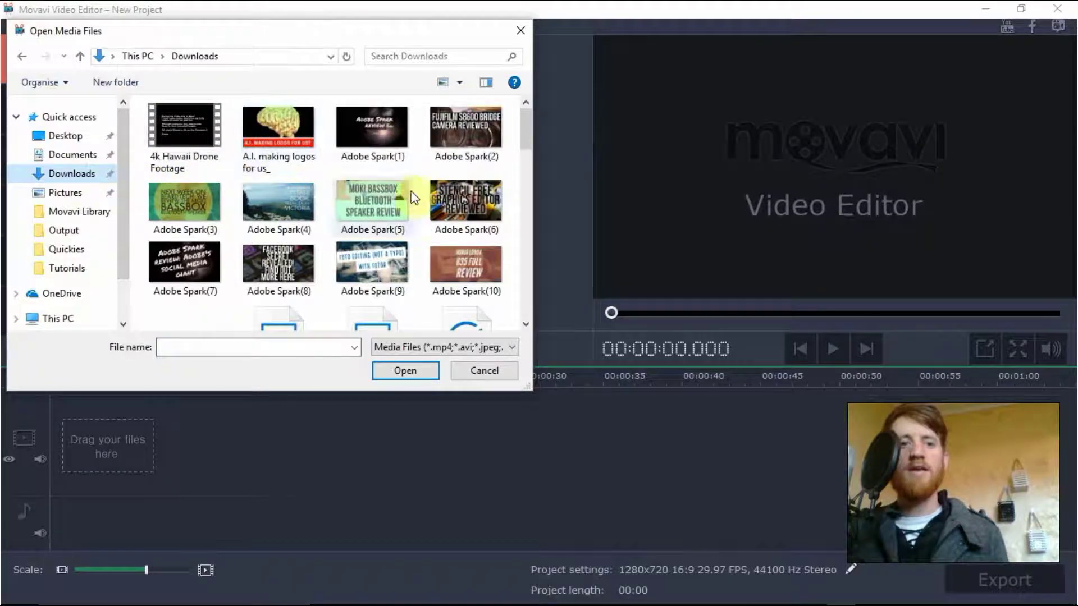
pyautogui.click(299, 163)
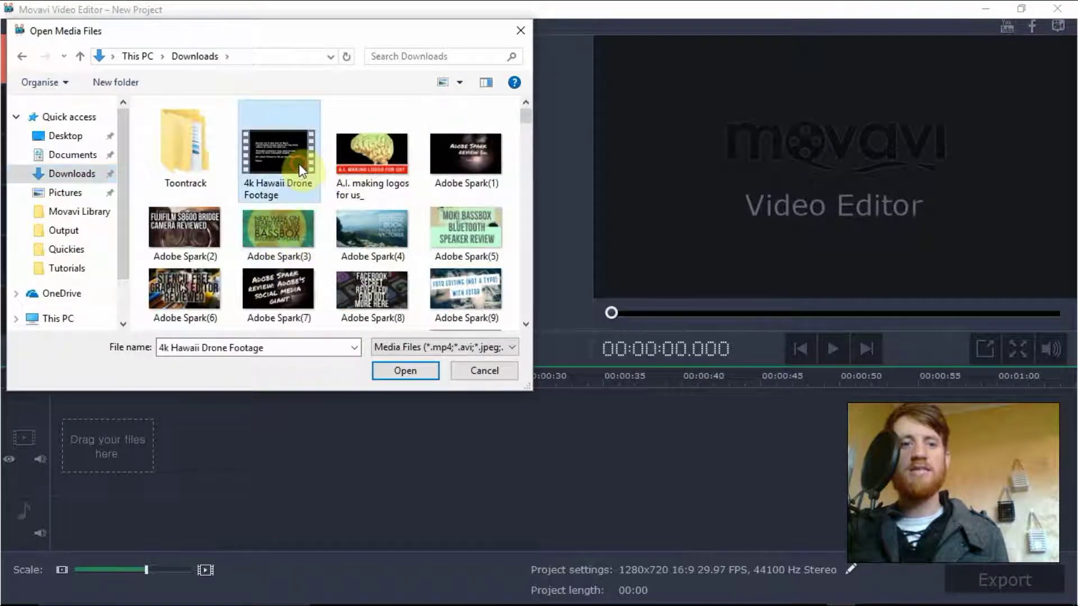
pyautogui.click(414, 369)
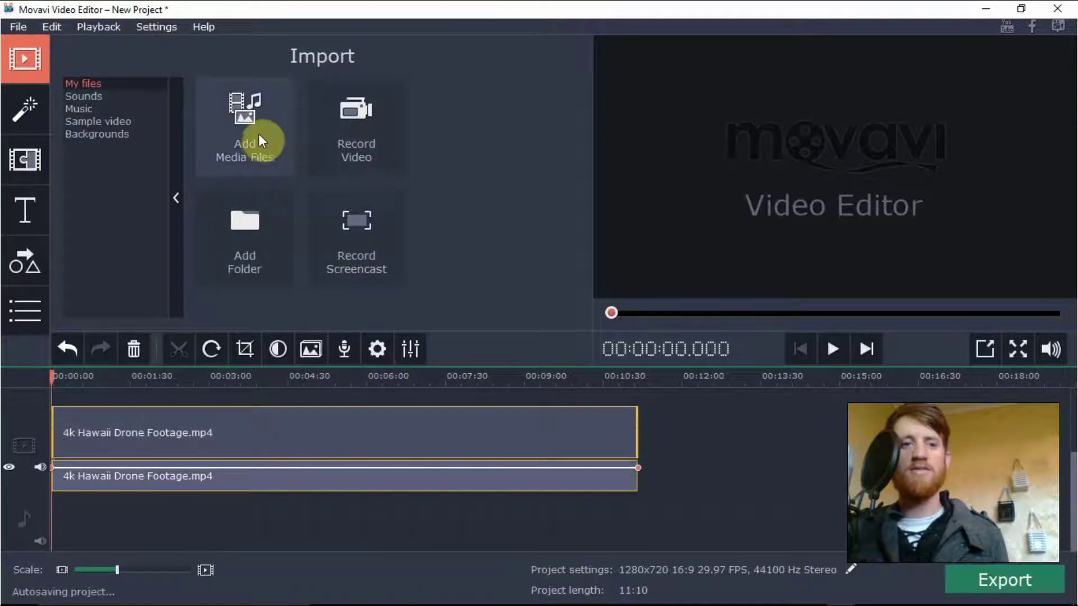
# Add 'Beautiful Aerial Drone Landscapes' from Downloads after the first clip.
pyautogui.click(294, 165)
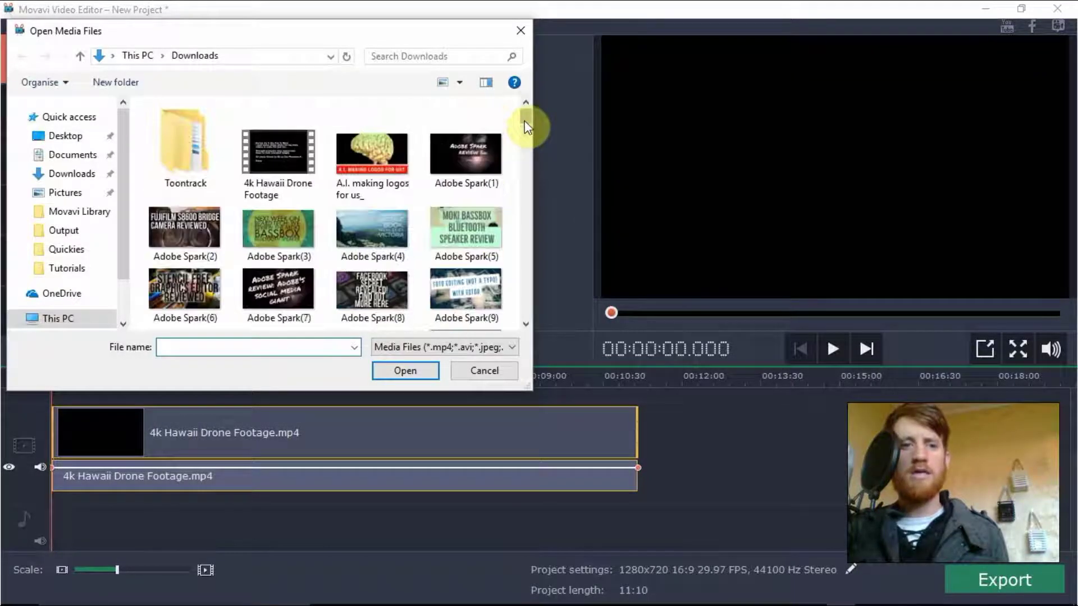
pyautogui.click(84, 174)
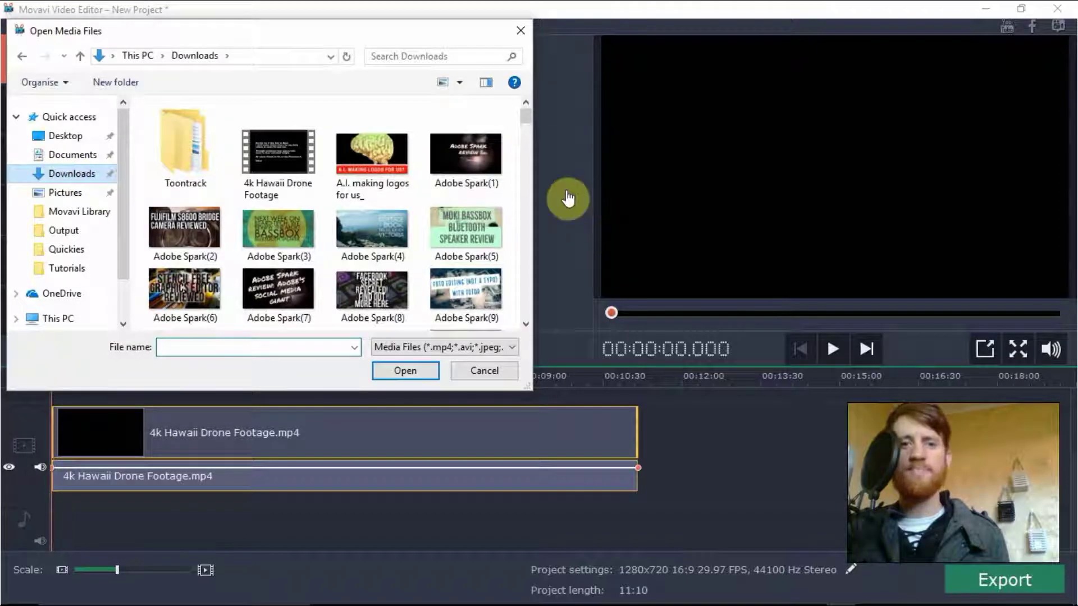
pyautogui.moveTo(526, 124); pyautogui.dragTo(527, 151)
pyautogui.click(279, 162)
pyautogui.click(405, 370)
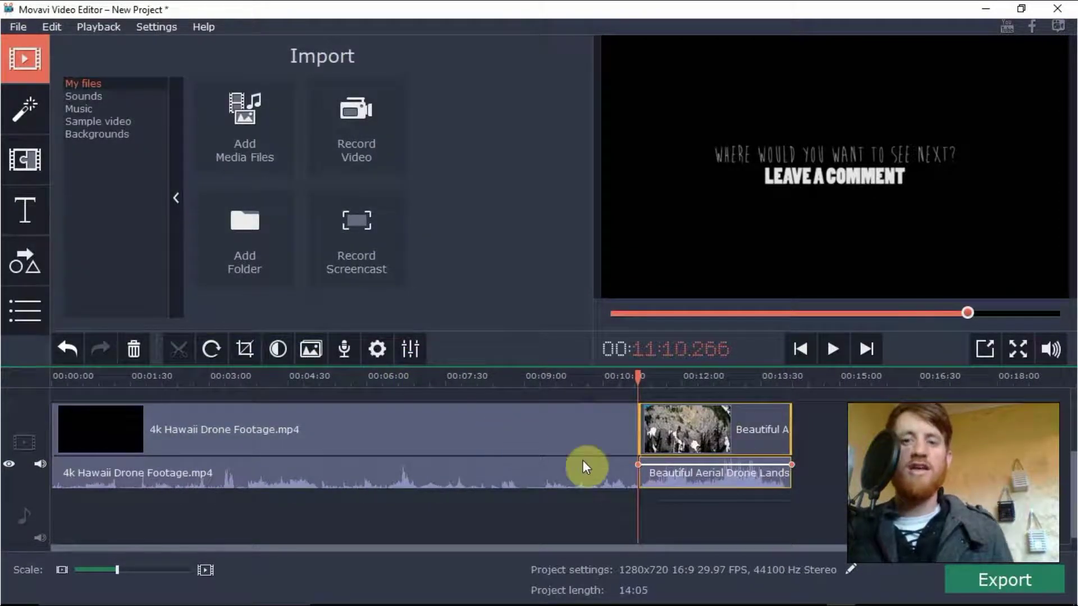
# Split the Hawaii clip near its start and delete the opening piece.
pyautogui.click(91, 378)
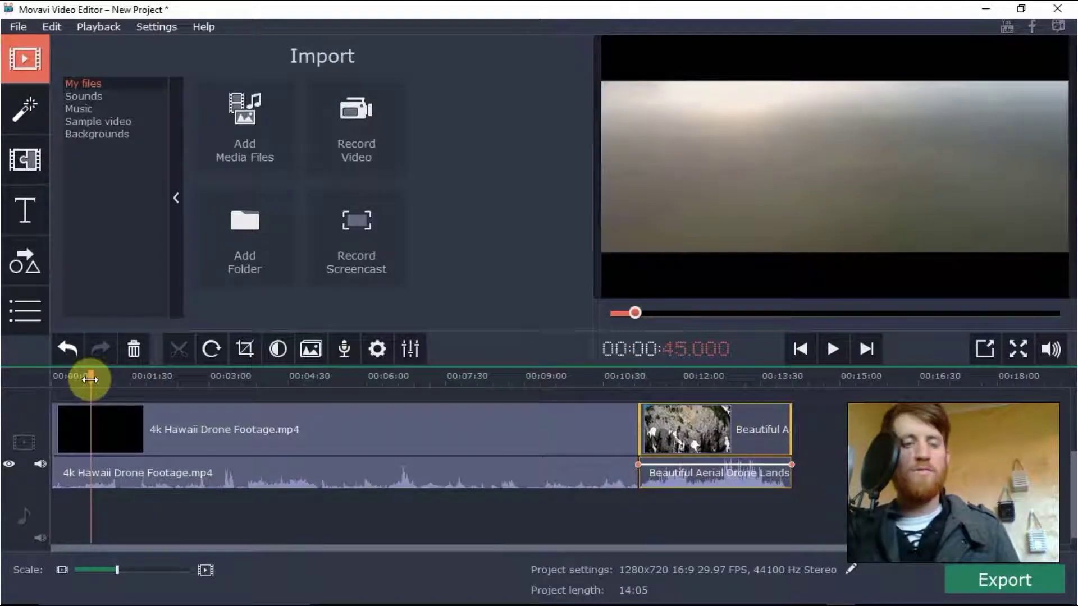
pyautogui.moveTo(78, 374)
pyautogui.mouseDown()
pyautogui.moveTo(53, 373)
pyautogui.moveTo(98, 374)
pyautogui.mouseUp()
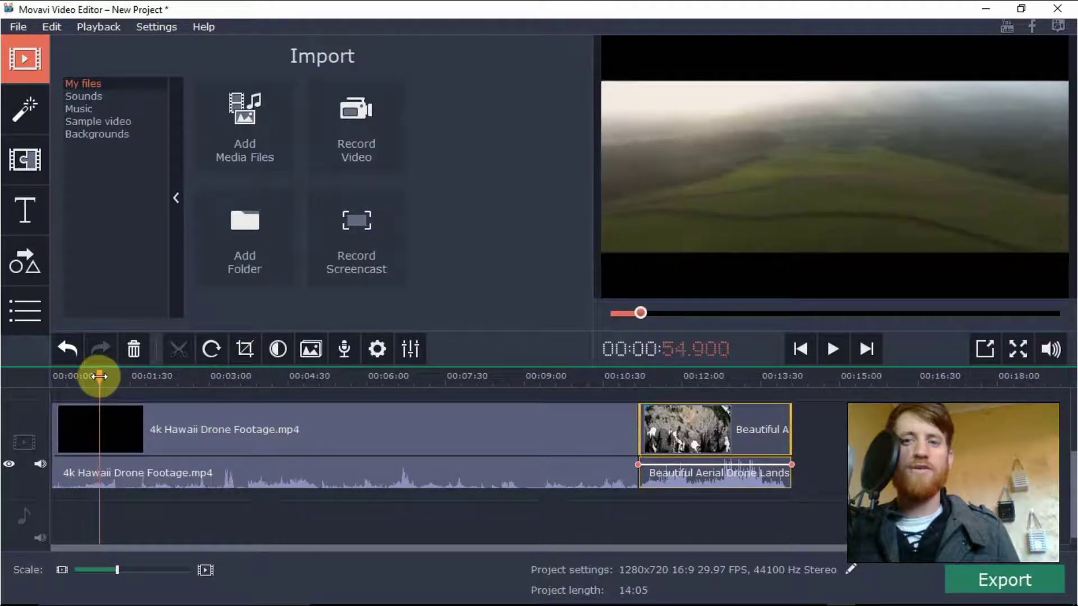
pyautogui.click(102, 426)
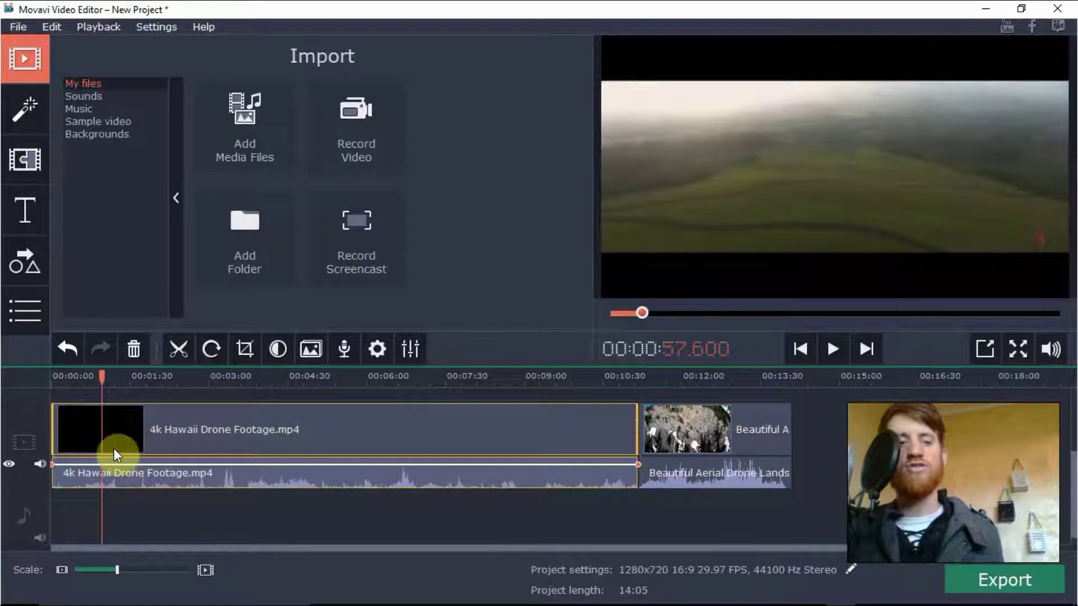
pyautogui.click(176, 350)
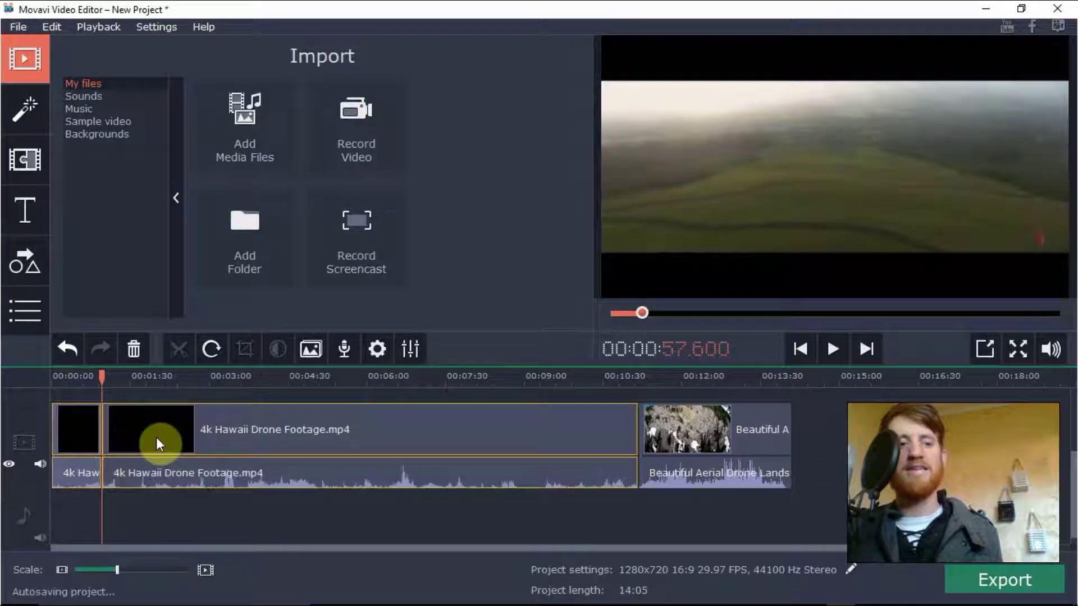
pyautogui.click(87, 426)
pyautogui.press('Delete')
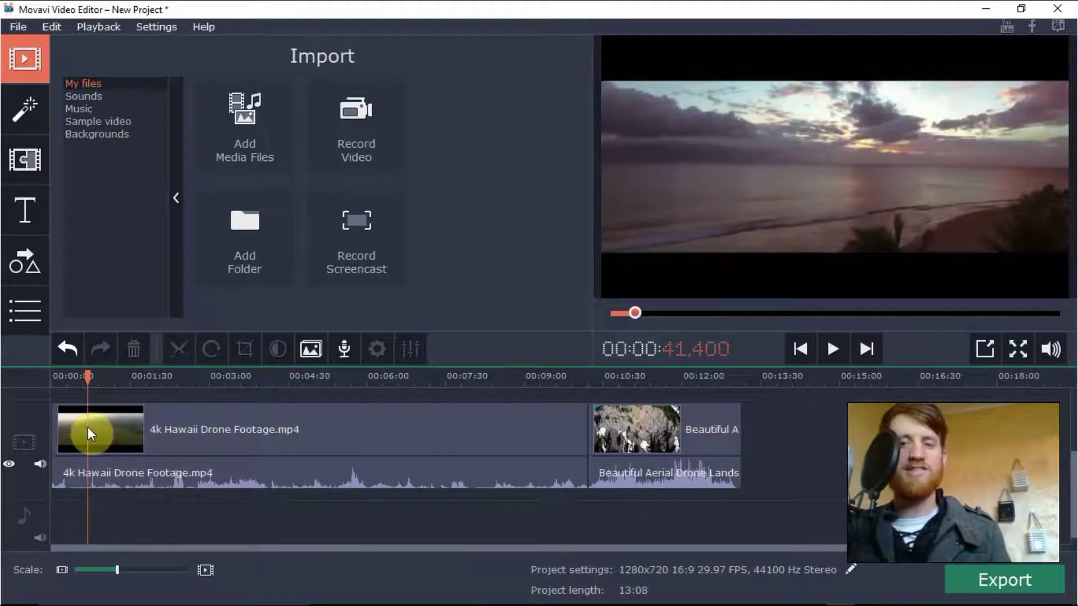
# Play the project back from the start, then select the Hawaii footage's audio clip.
pyautogui.moveTo(88, 373); pyautogui.dragTo(48, 373)
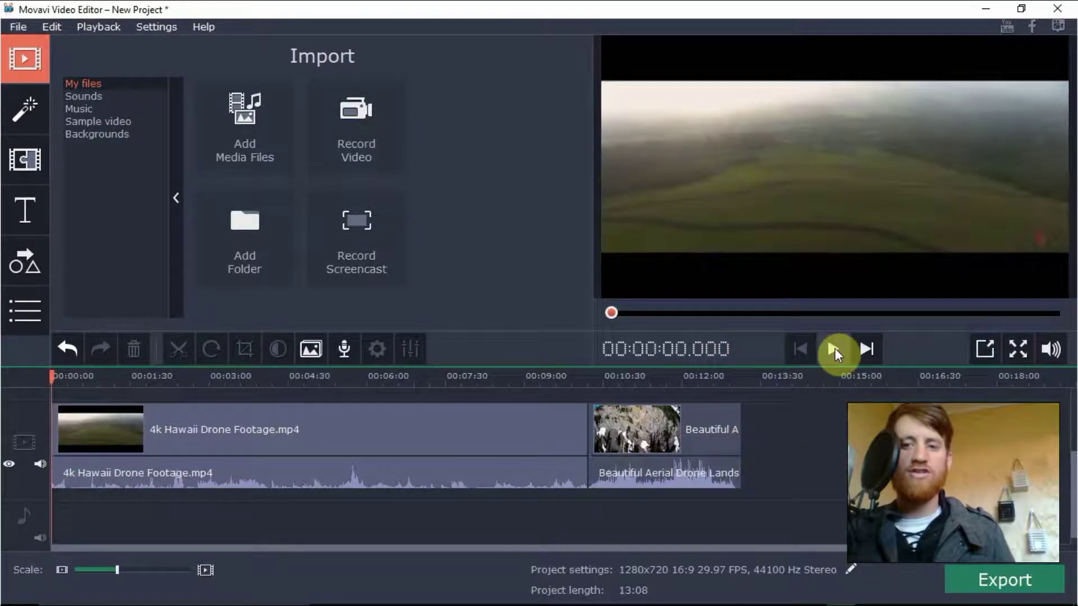
pyautogui.click(834, 350)
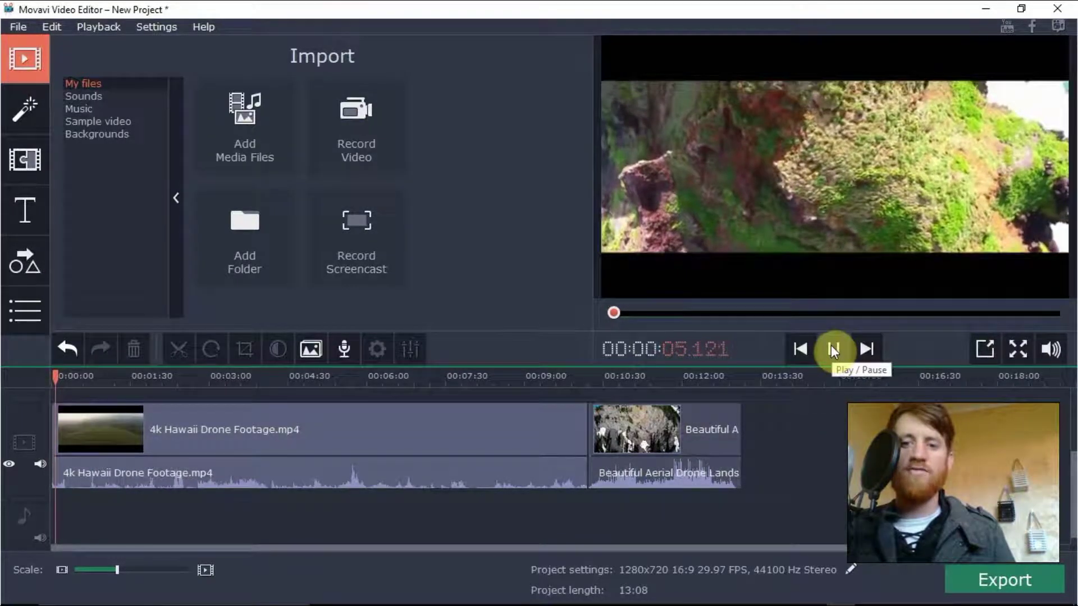
pyautogui.click(833, 348)
pyautogui.click(249, 482)
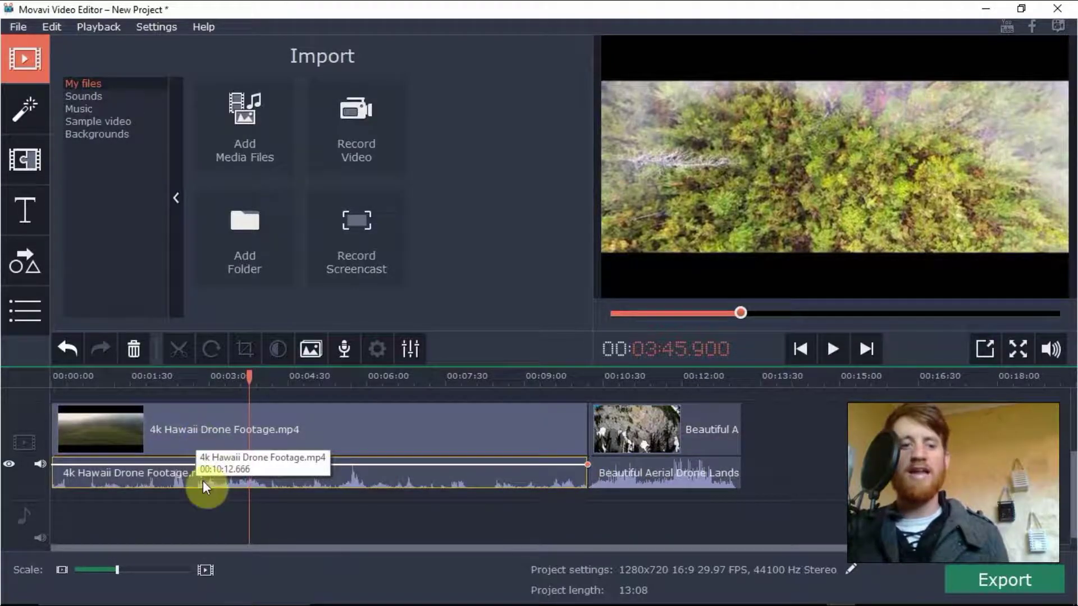
# Delete the Hawaii footage's audio and fade the Beautiful Aerial audio out.
pyautogui.press('Delete')
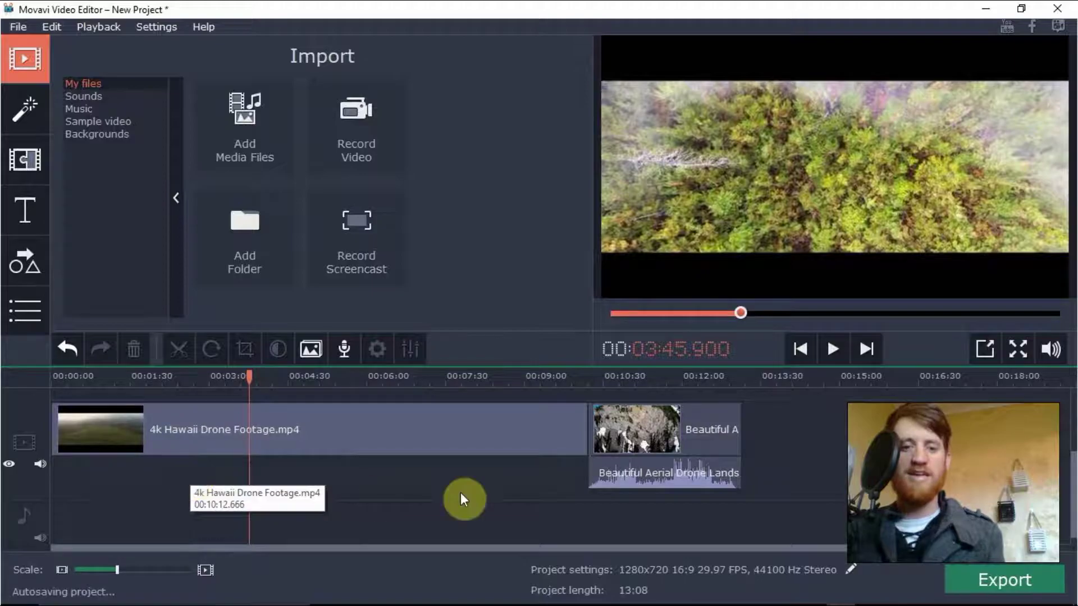
pyautogui.click(649, 484)
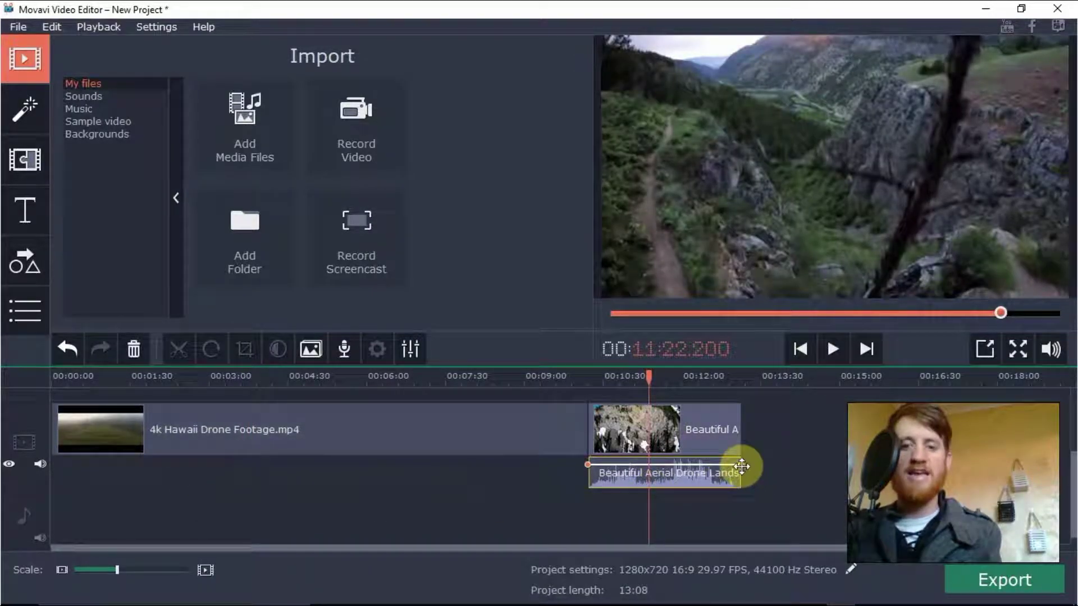
pyautogui.moveTo(741, 467)
pyautogui.mouseDown()
pyautogui.moveTo(741, 490)
pyautogui.moveTo(741, 467)
pyautogui.mouseUp()
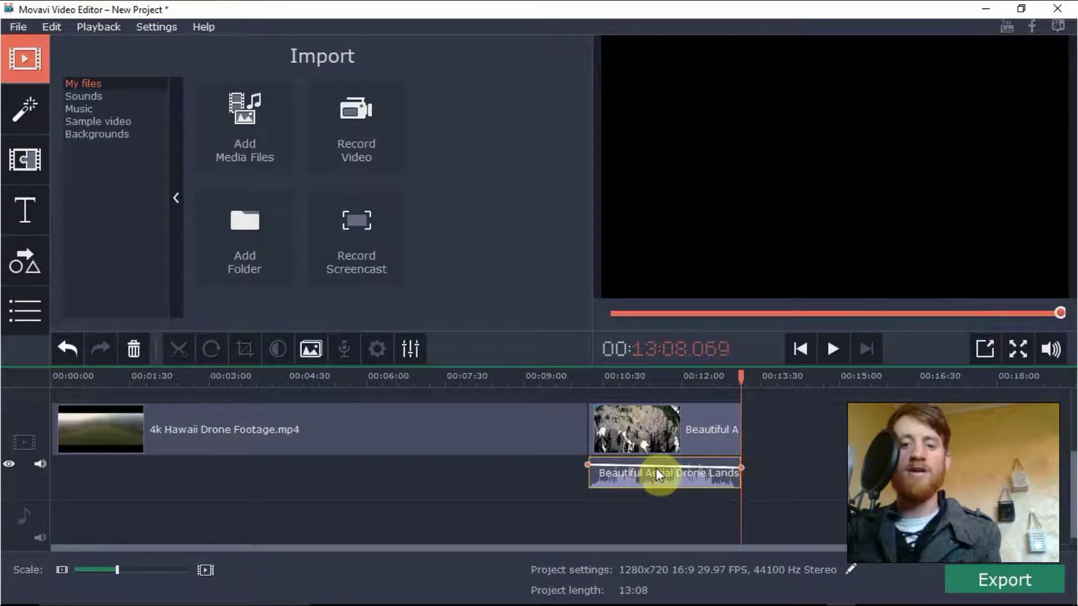
# Add and adjust a volume point on the Beautiful Aerial audio clip, then return the playhead to the start.
pyautogui.rightClick(660, 469)
pyautogui.click(708, 478)
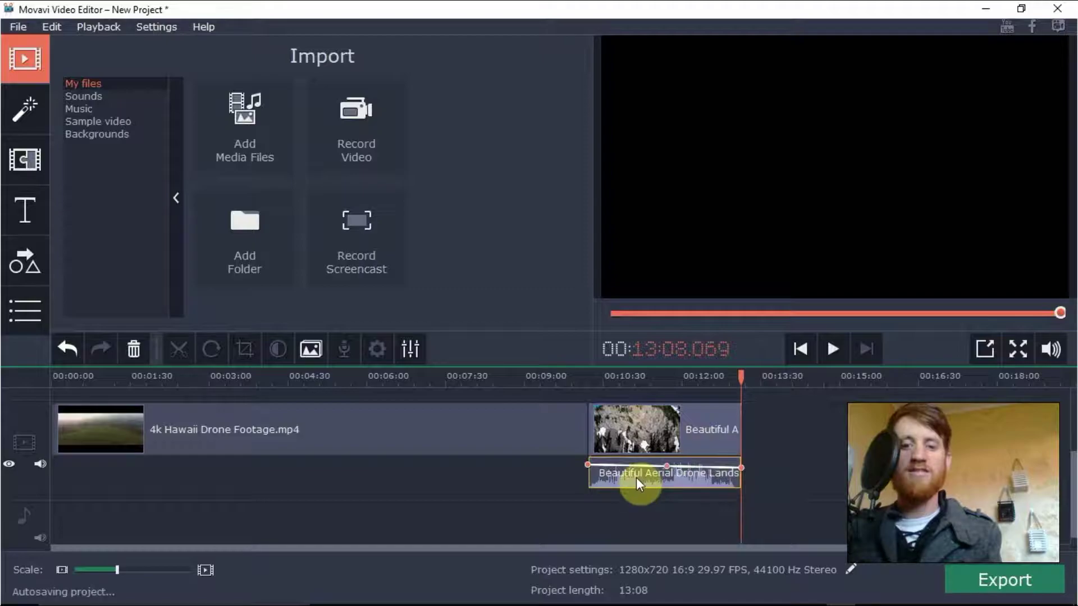
pyautogui.click(667, 467)
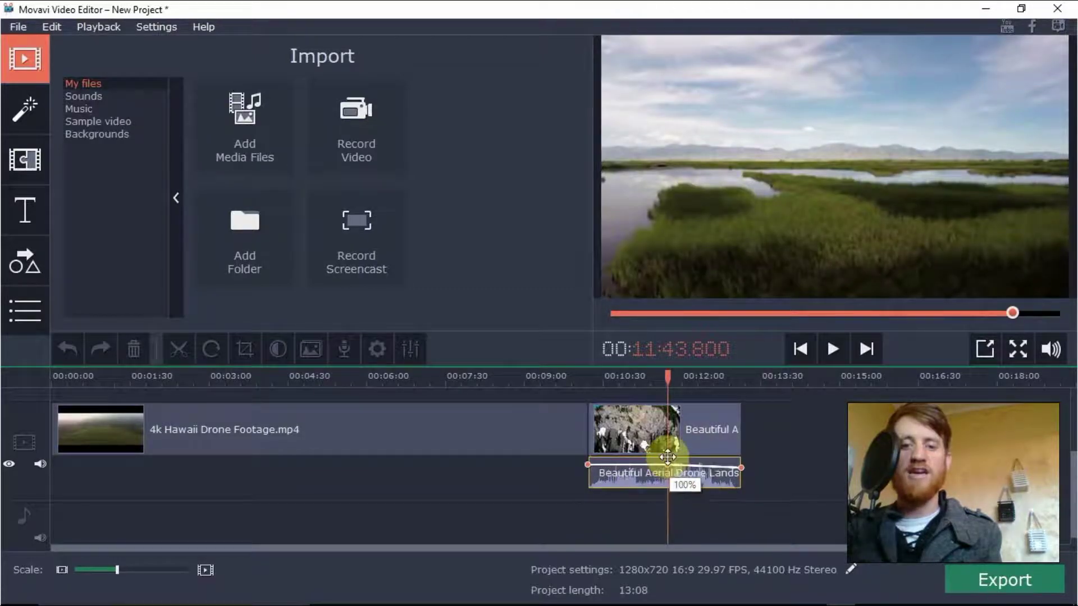
pyautogui.moveTo(667, 457); pyautogui.dragTo(698, 475)
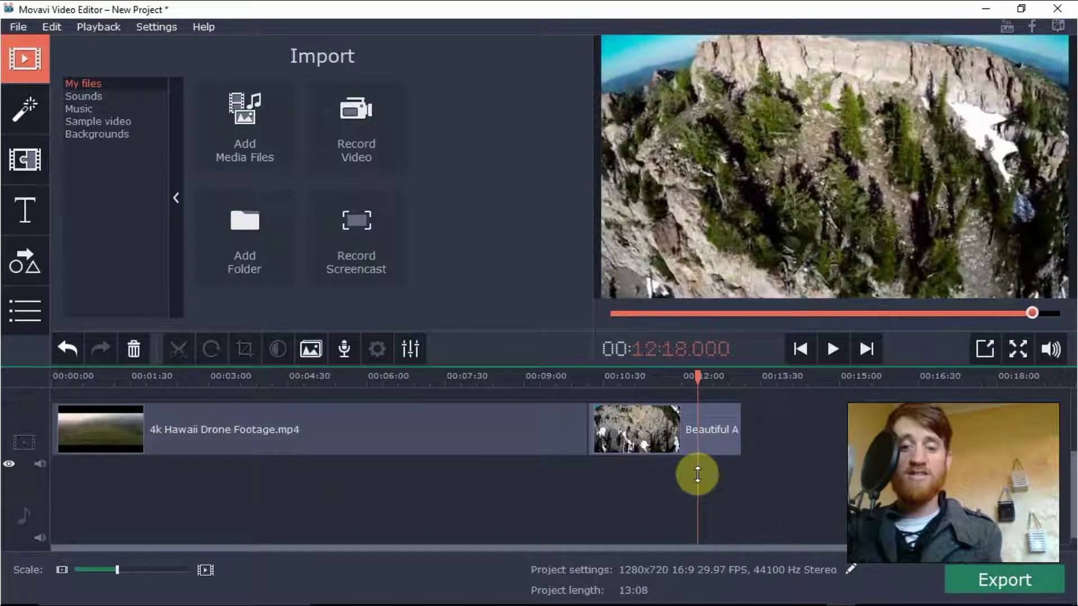
pyautogui.moveTo(695, 379); pyautogui.dragTo(63, 387)
# Preview the Trendy circle, Title + subtitle and Studio titles, then place Studio at the timeline start.
pyautogui.click(29, 221)
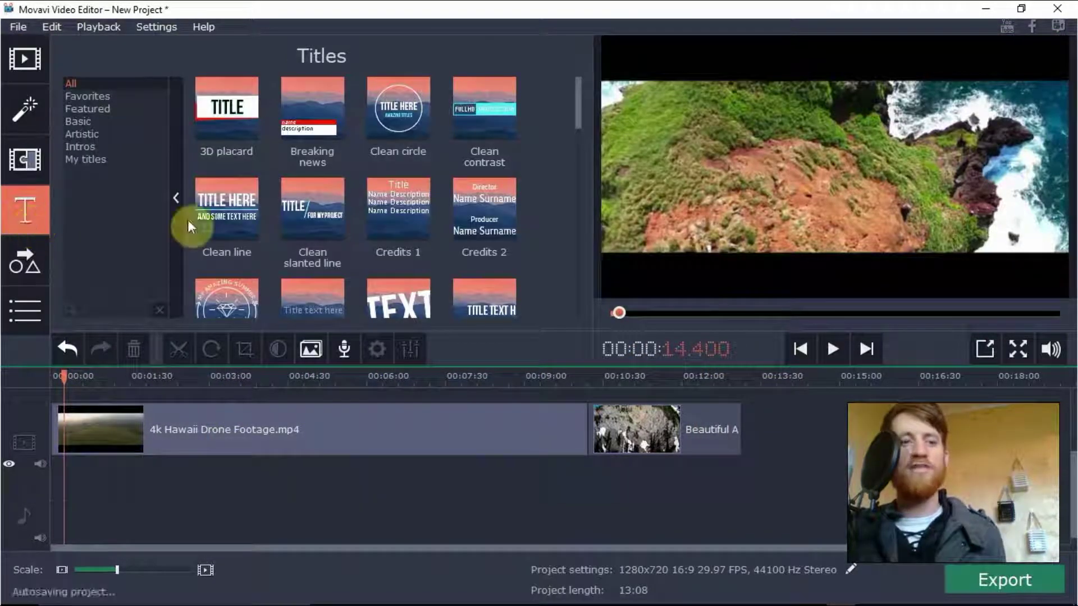
pyautogui.moveTo(581, 113); pyautogui.dragTo(582, 247)
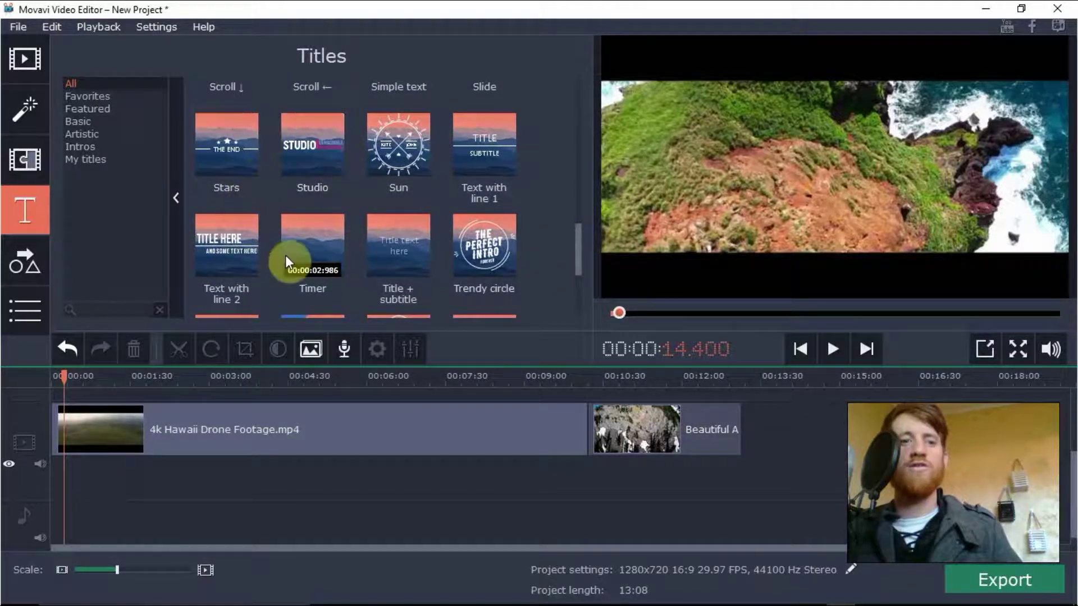
pyautogui.click(491, 238)
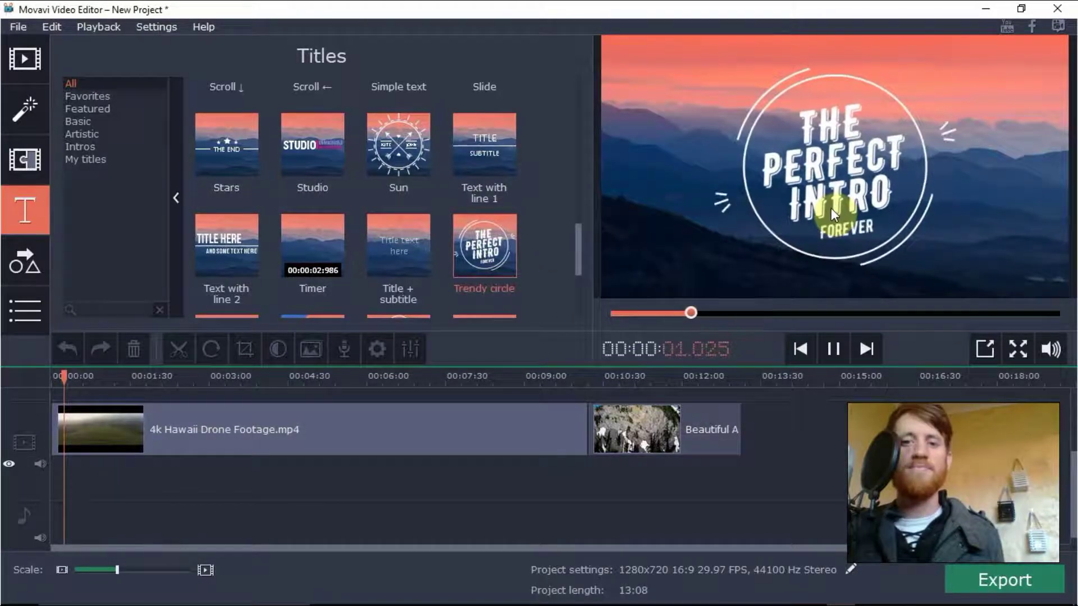
pyautogui.click(401, 241)
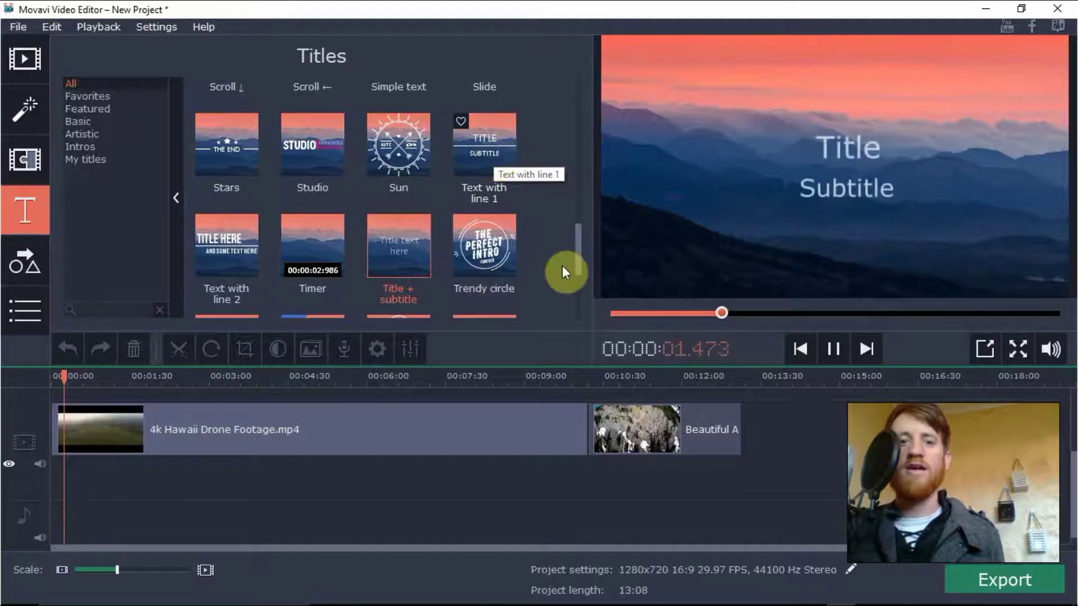
pyautogui.click(340, 148)
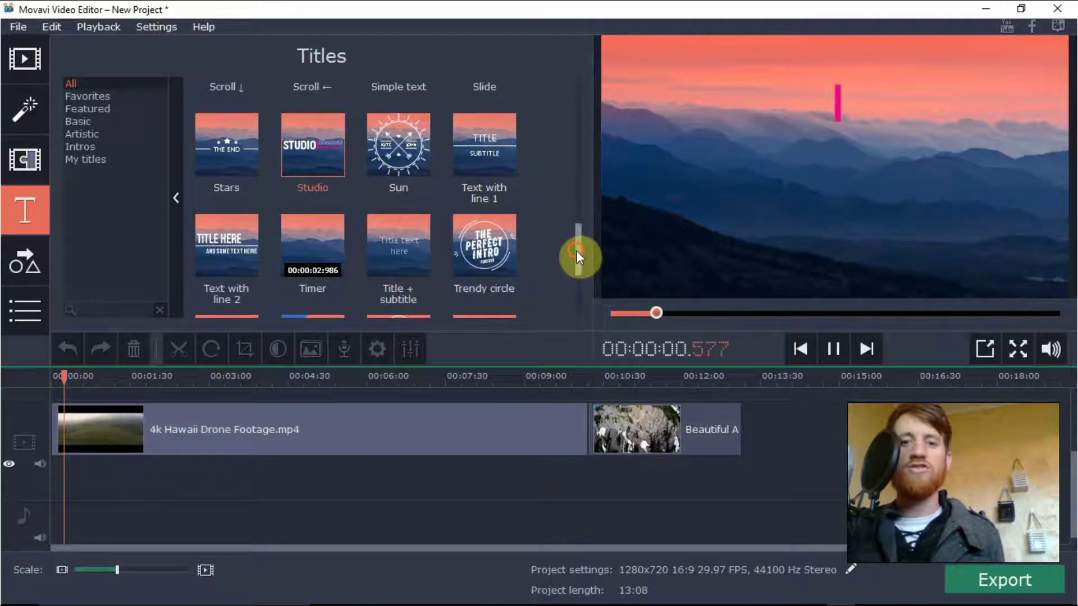
pyautogui.scroll(2, 575, 252)
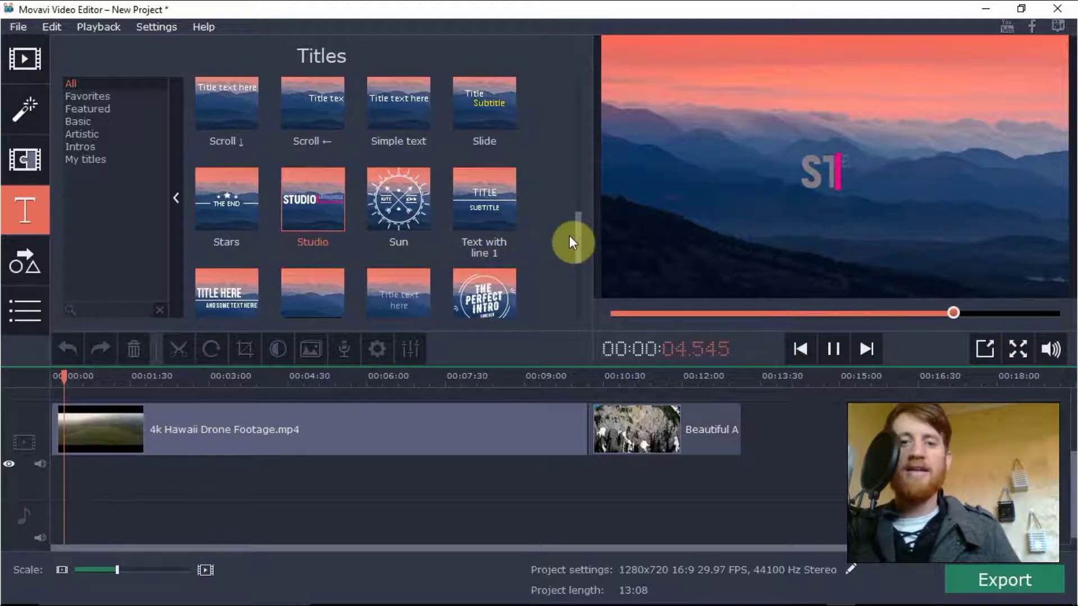
pyautogui.scroll(-1, 577, 234)
pyautogui.moveTo(328, 187); pyautogui.dragTo(61, 395)
# Replace the title's STUDIO text with STARTING, widening the box so it fits one line.
pyautogui.doubleClick(78, 431)
pyautogui.moveTo(78, 432); pyautogui.dragTo(54, 409)
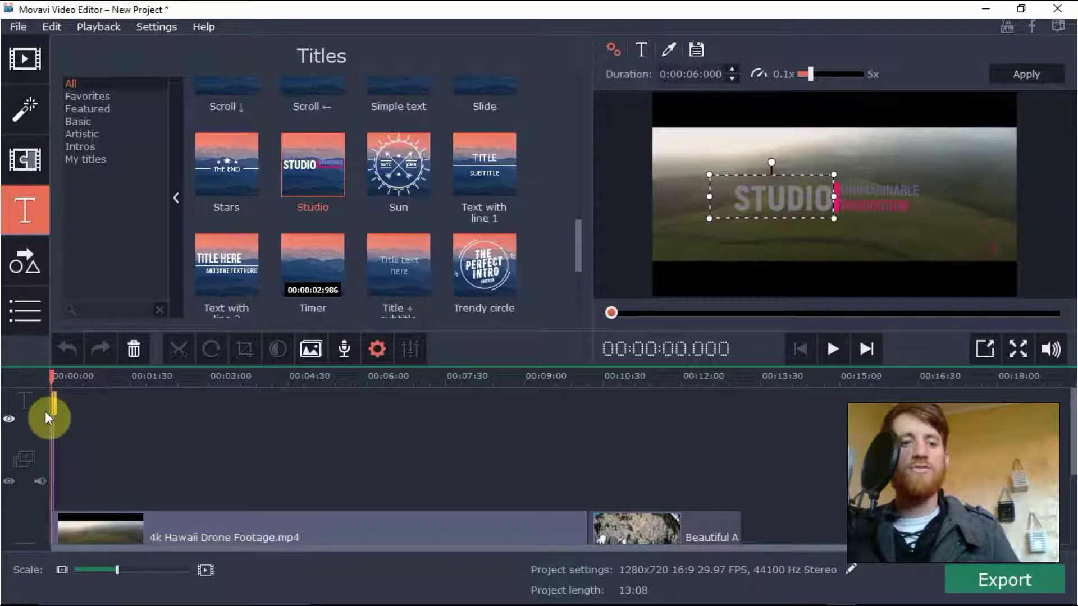
pyautogui.doubleClick(800, 200)
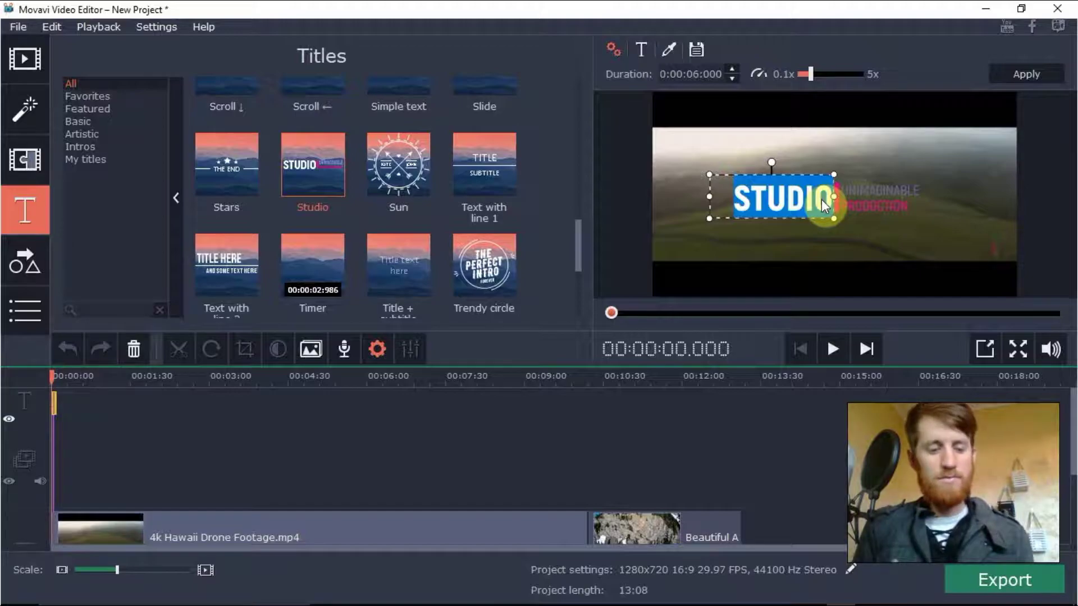
pyautogui.write('STARTIN')
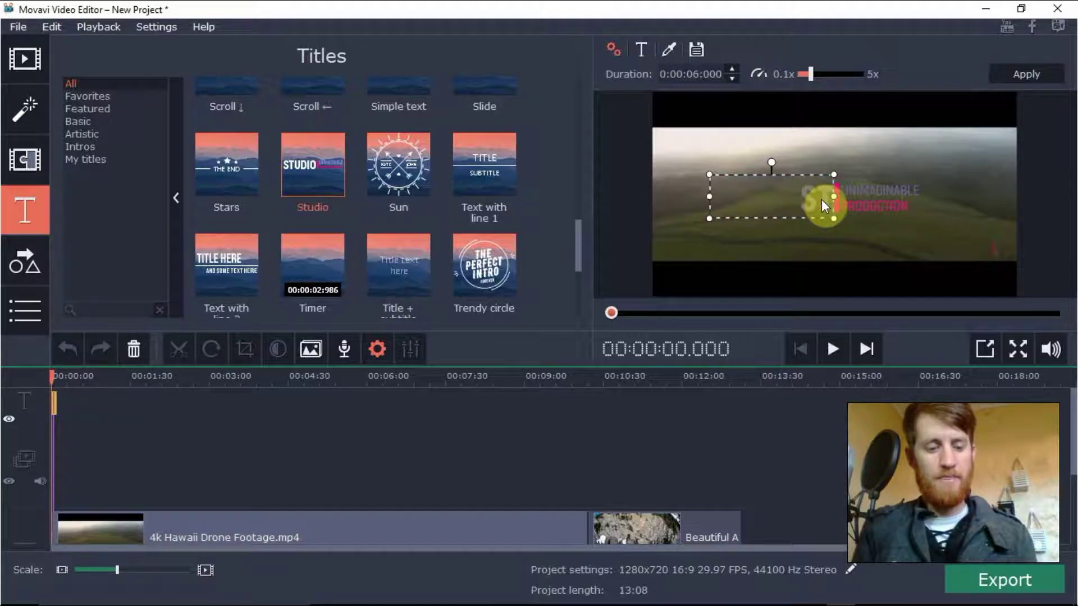
pyautogui.write('G')
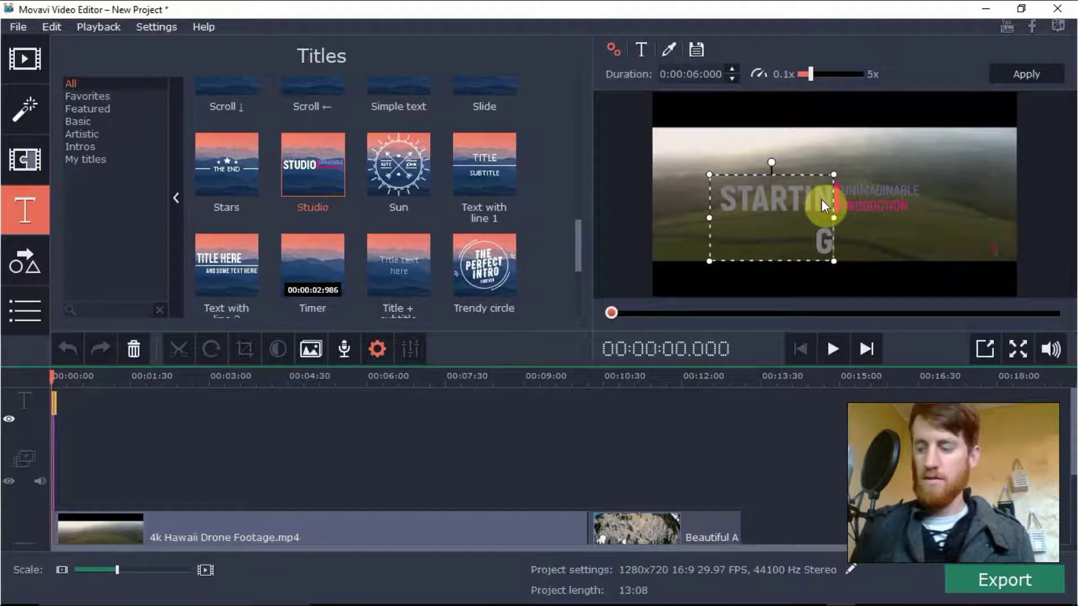
pyautogui.moveTo(834, 218); pyautogui.dragTo(852, 223)
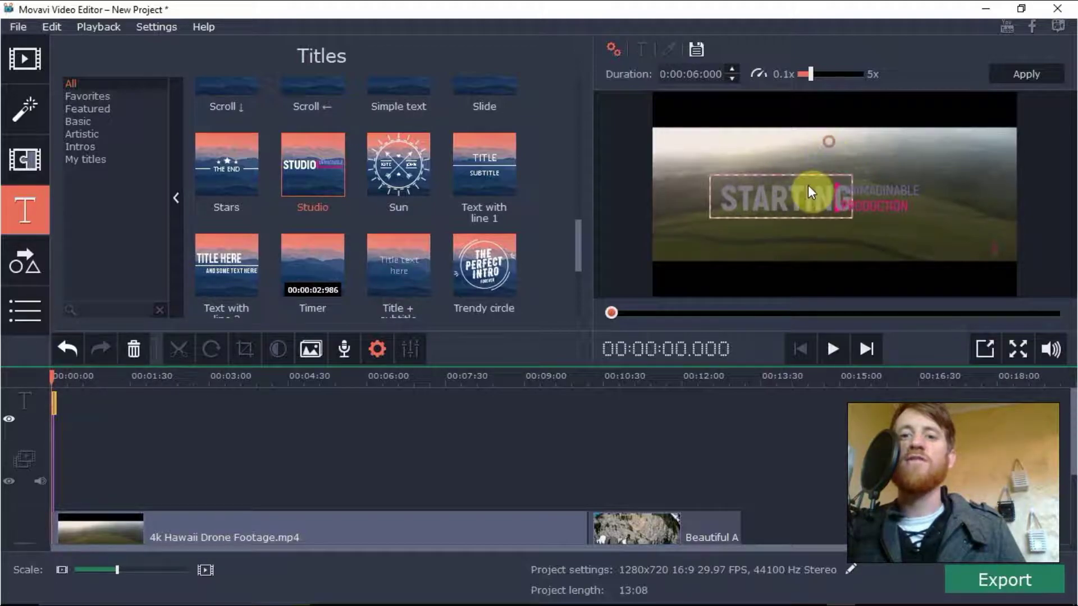
pyautogui.moveTo(804, 190); pyautogui.dragTo(780, 189)
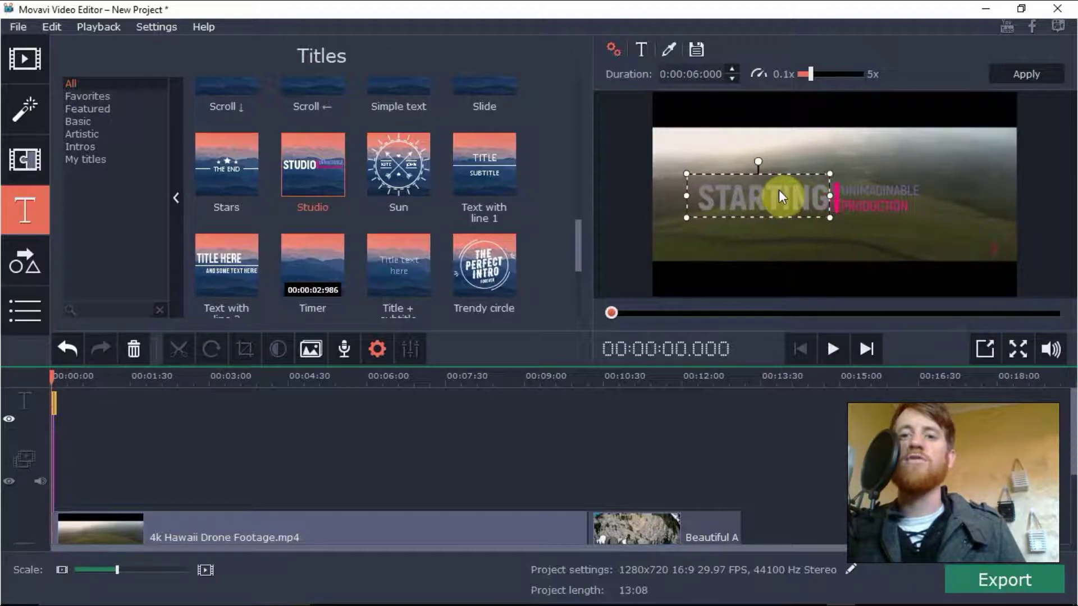
# Change the UNIMAGINABLE line to EARTH.
pyautogui.click(913, 193)
pyautogui.doubleClick(919, 188)
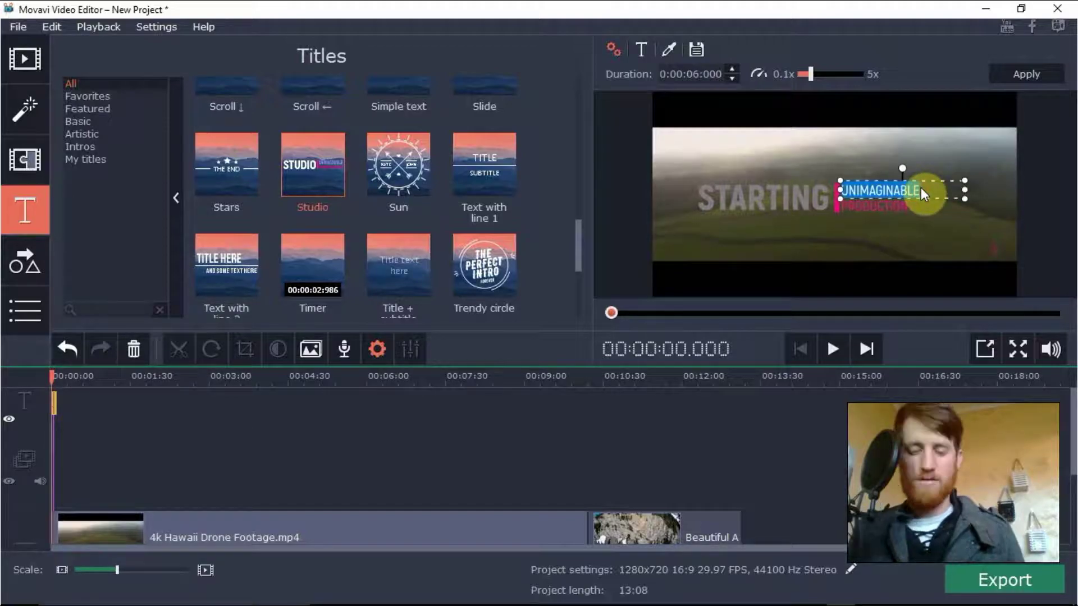
pyautogui.write('EARTH TECH')
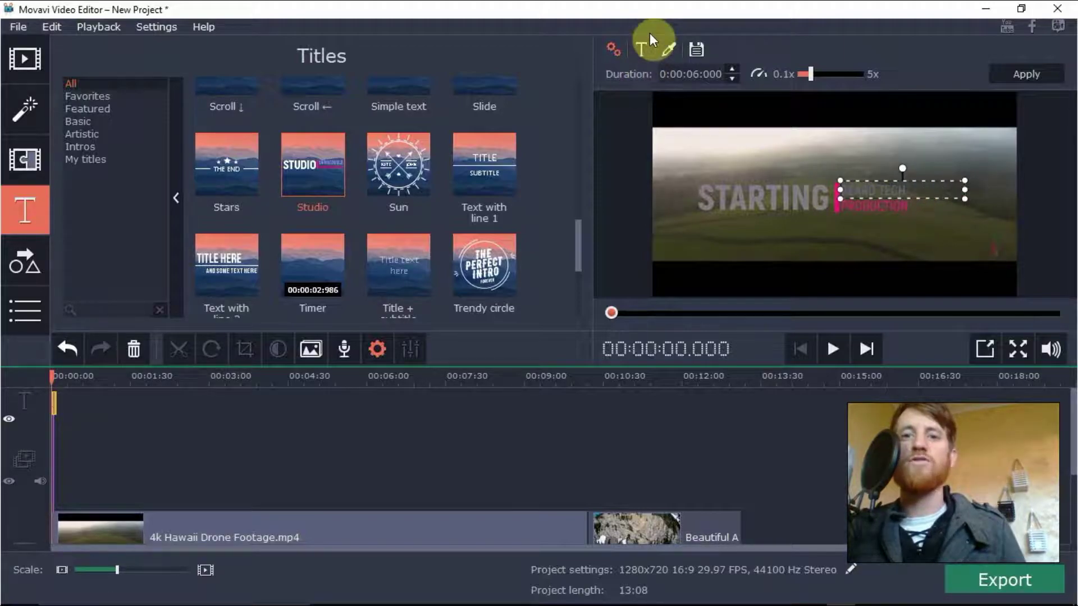
# Make the BEARD TECH and PRODUCTION subtitle lines black.
pyautogui.click(668, 51)
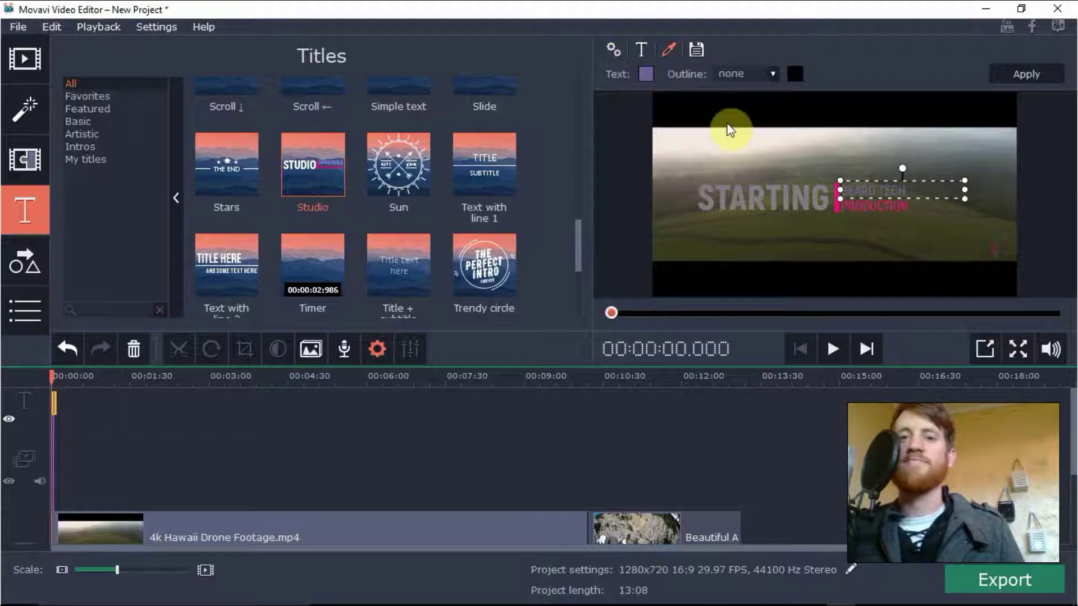
pyautogui.click(647, 73)
pyautogui.click(633, 146)
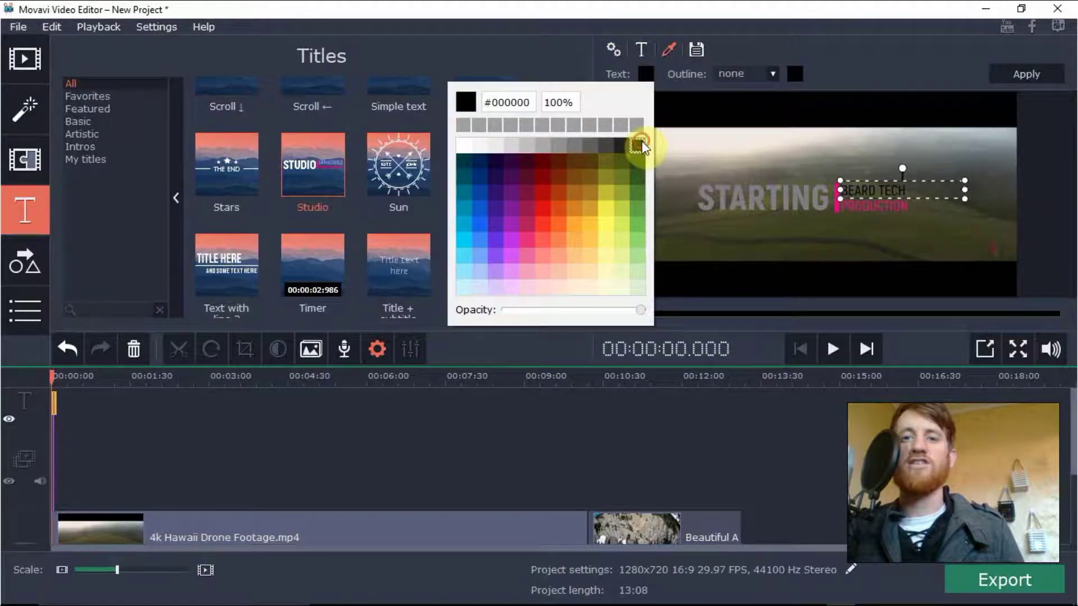
pyautogui.click(895, 209)
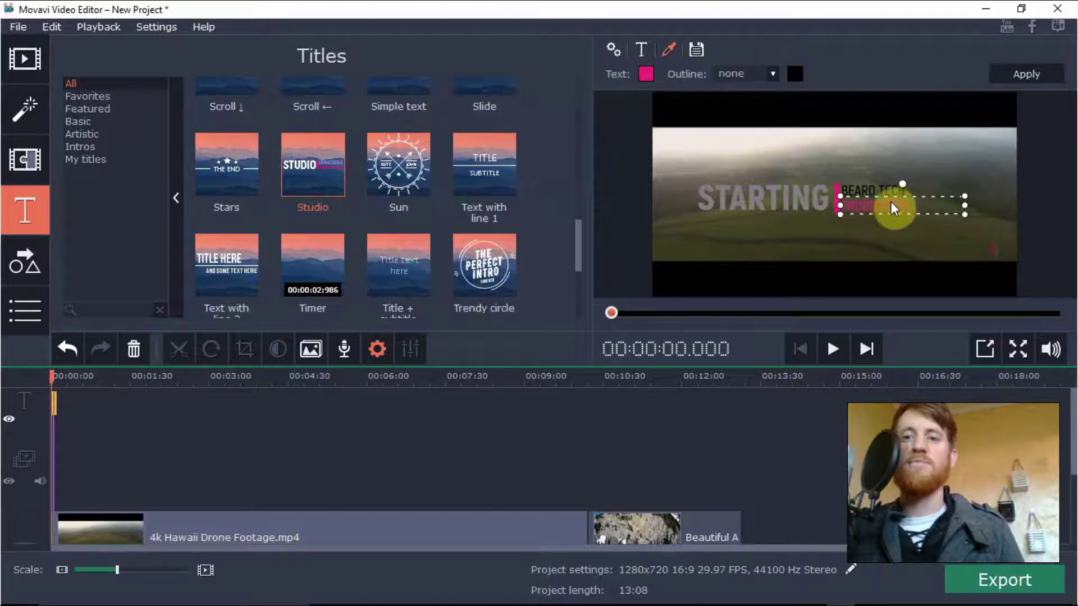
pyautogui.click(646, 73)
pyautogui.click(637, 147)
pyautogui.click(867, 246)
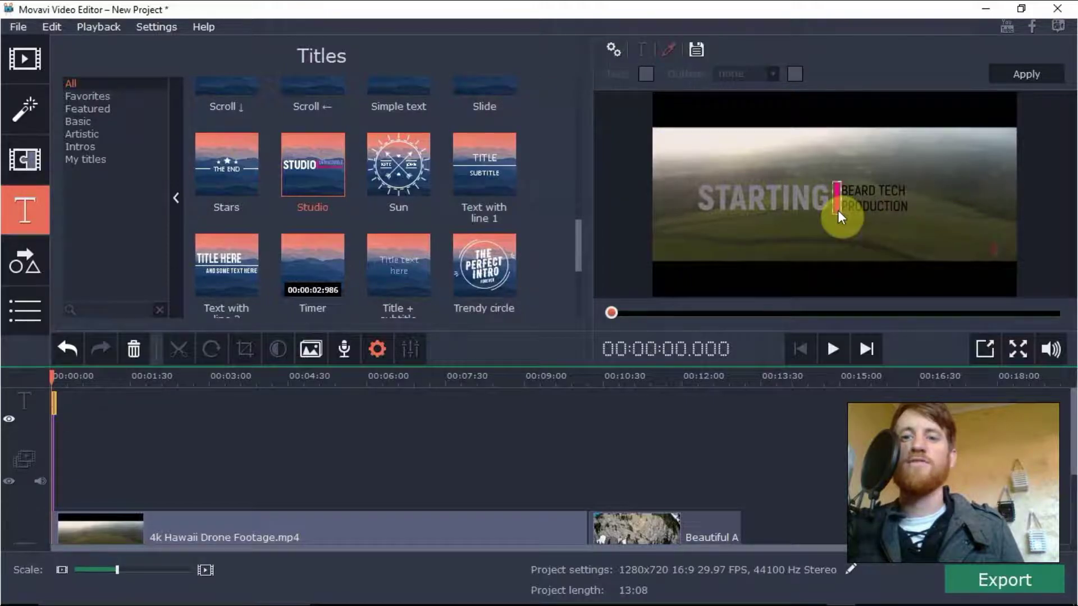
# Recolour the pink decoration bar to a cyan shade.
pyautogui.click(836, 202)
pyautogui.click(689, 75)
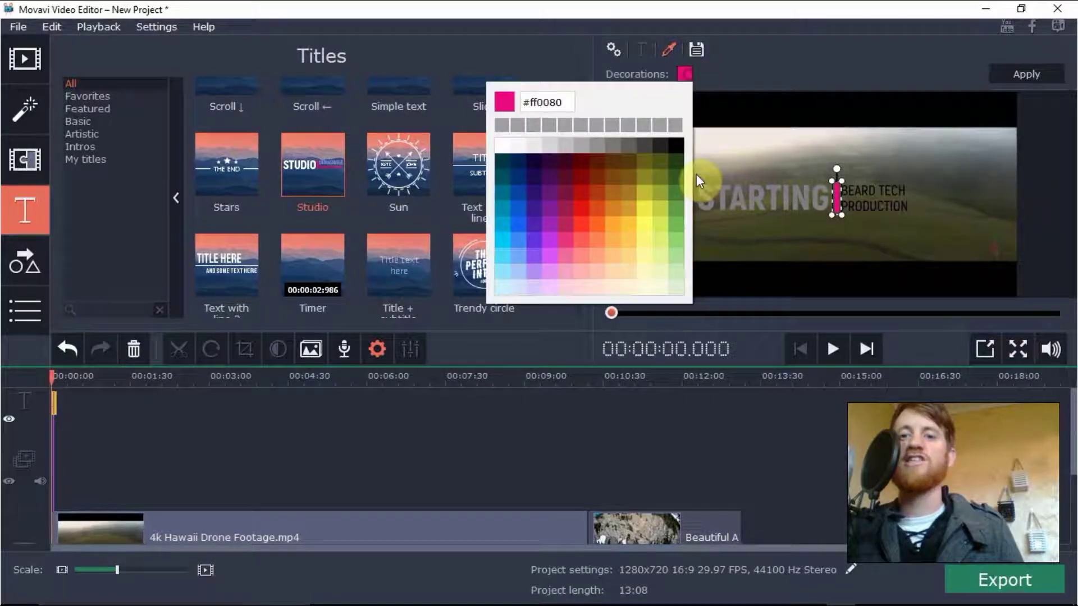
pyautogui.click(518, 161)
pyautogui.click(519, 232)
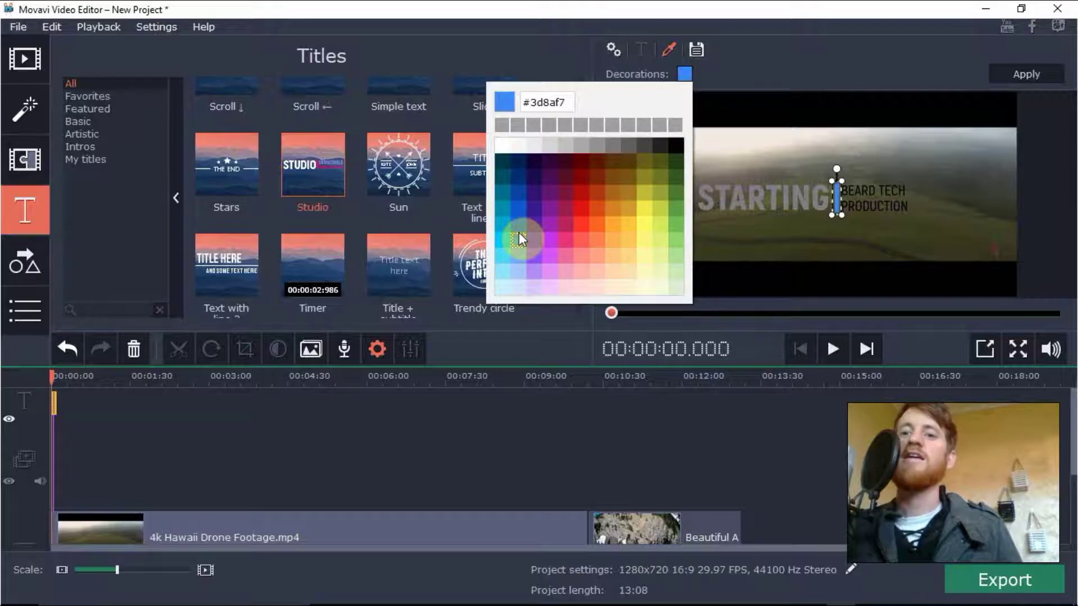
pyautogui.click(503, 262)
pyautogui.click(503, 240)
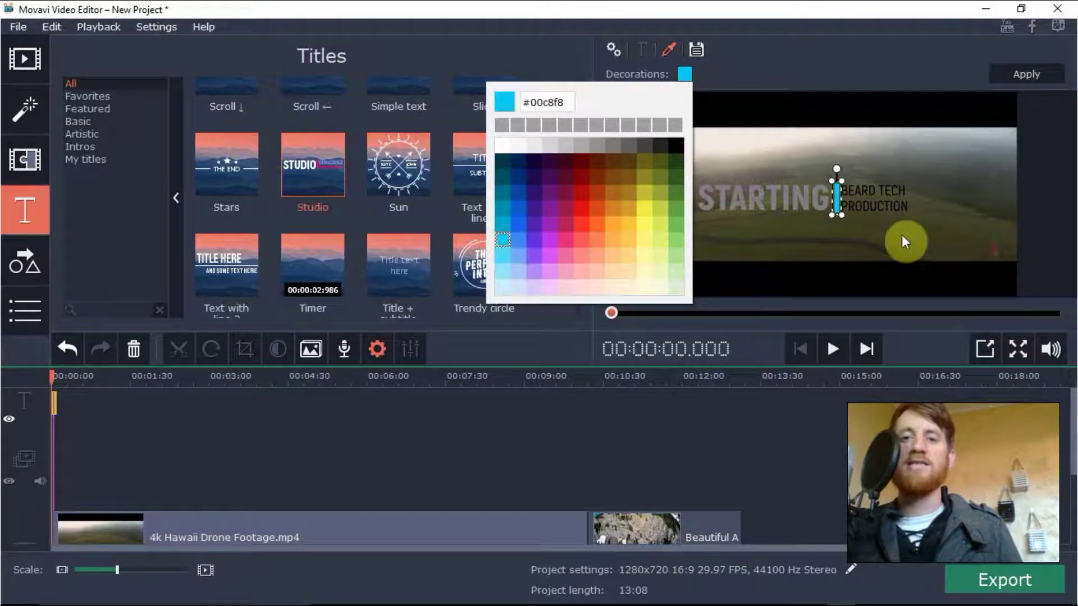
pyautogui.click(867, 248)
# Make the STARTING text white and deselect the title to check the result.
pyautogui.click(786, 211)
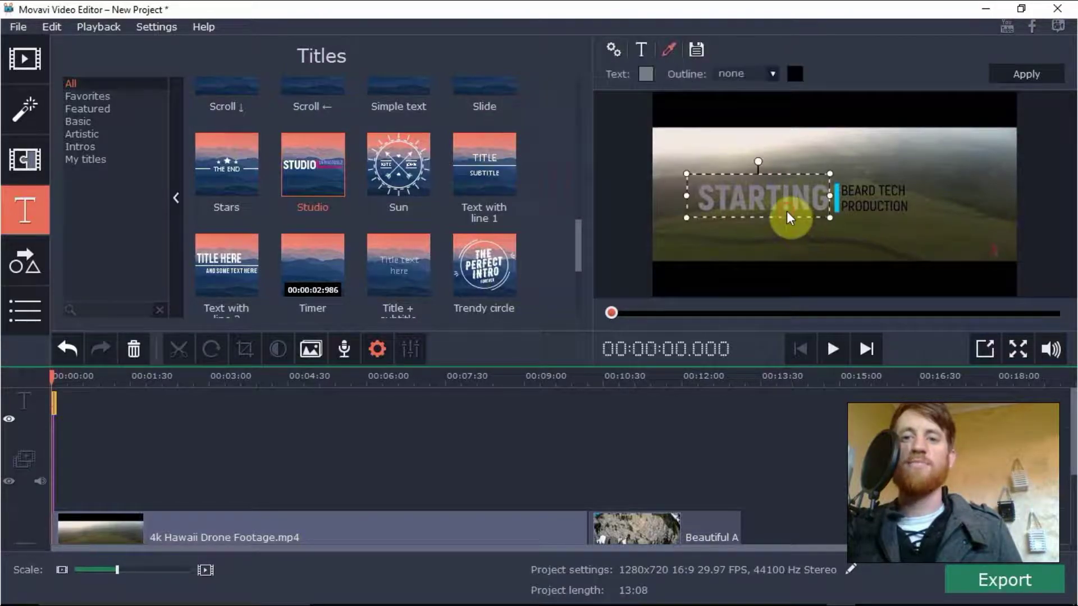
pyautogui.click(795, 74)
pyautogui.click(606, 144)
pyautogui.click(905, 247)
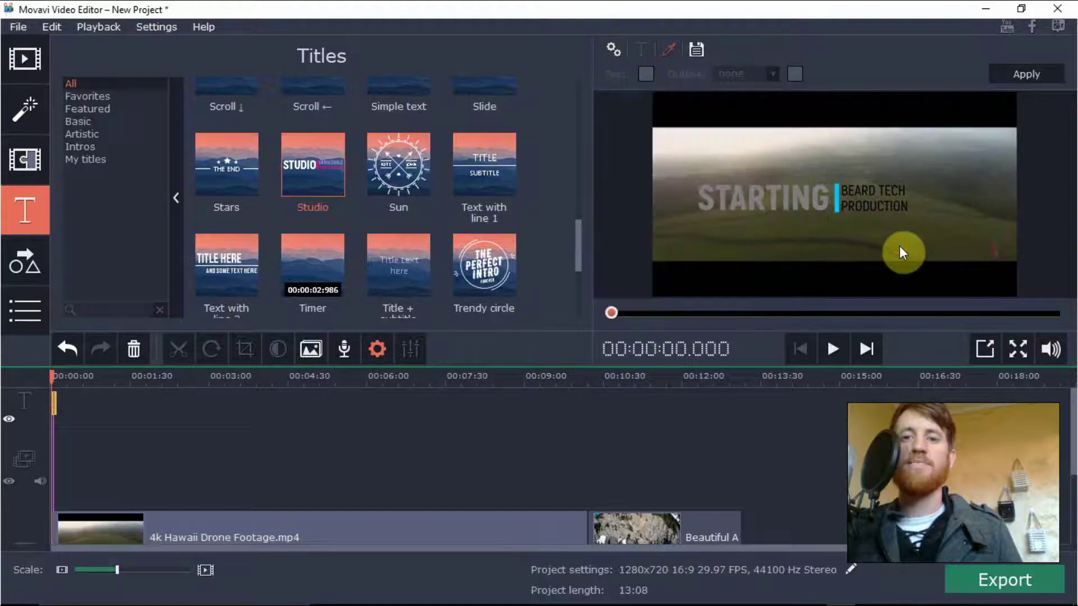
pyautogui.click(778, 187)
pyautogui.doubleClick(778, 188)
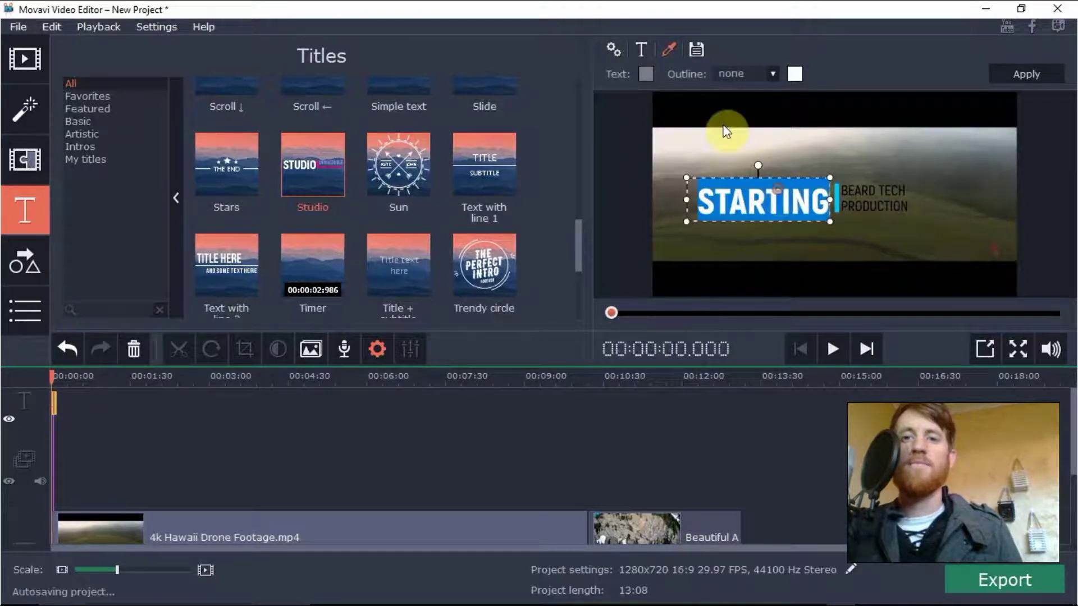
pyautogui.click(645, 74)
pyautogui.click(462, 146)
pyautogui.click(701, 255)
pyautogui.click(792, 209)
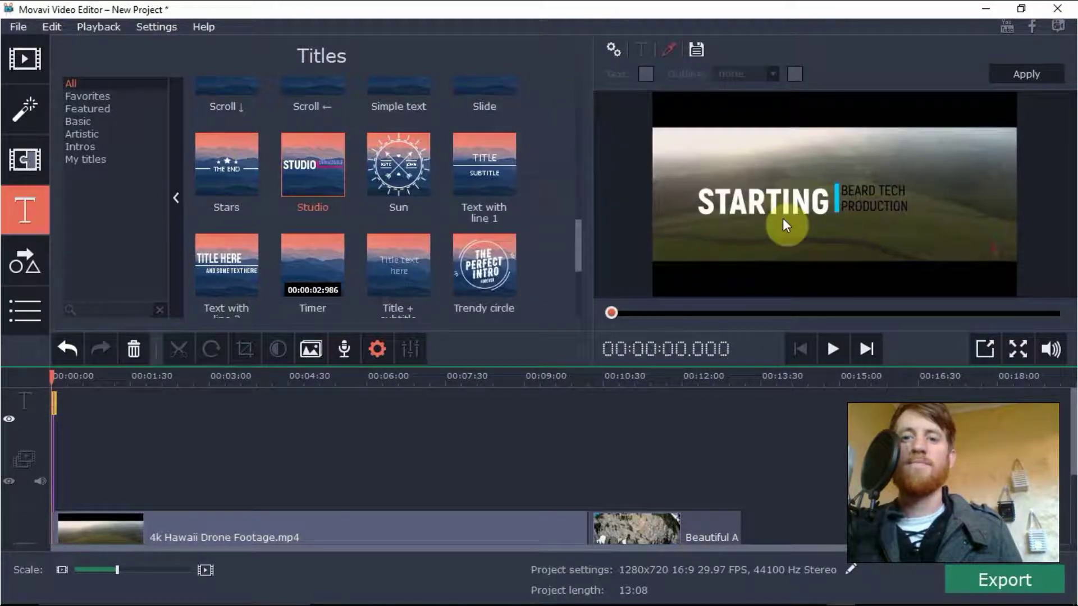
pyautogui.click(1000, 263)
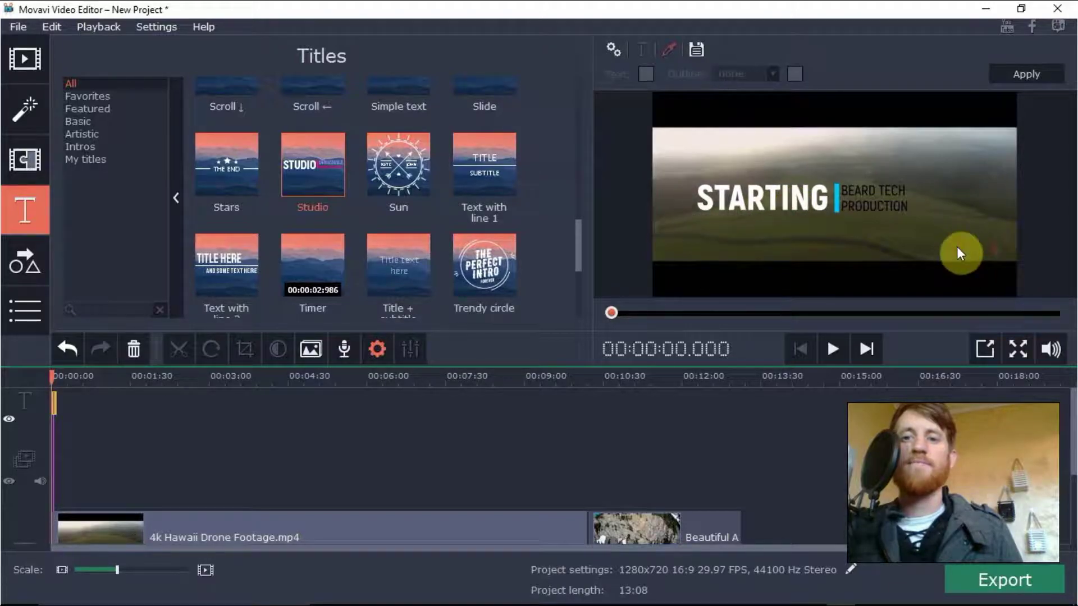
# Play back the edited title, then view the footage full screen and exit with Esc.
pyautogui.click(830, 349)
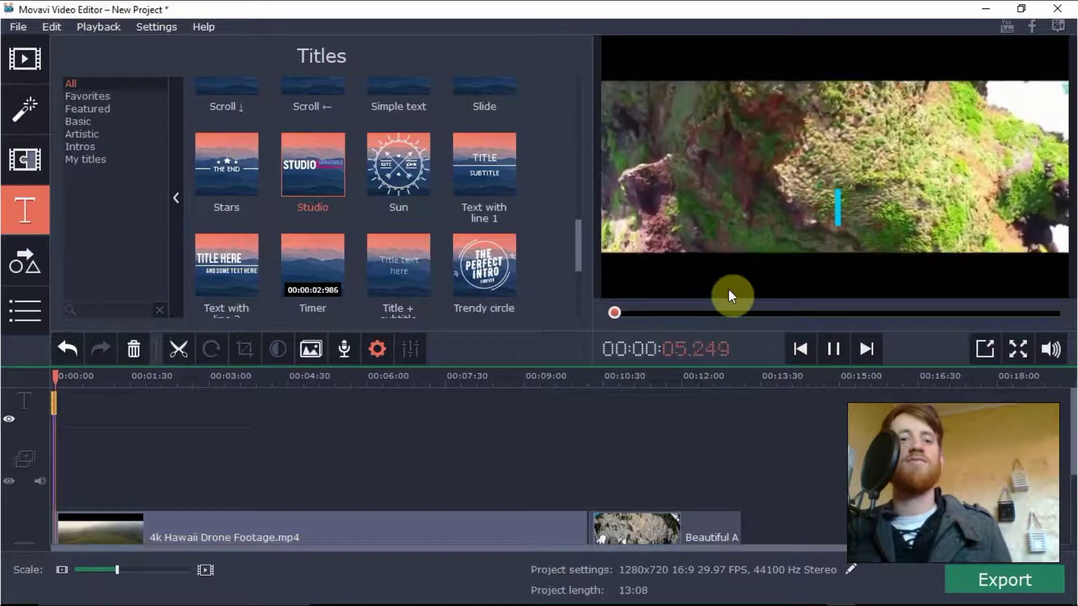
pyautogui.click(834, 349)
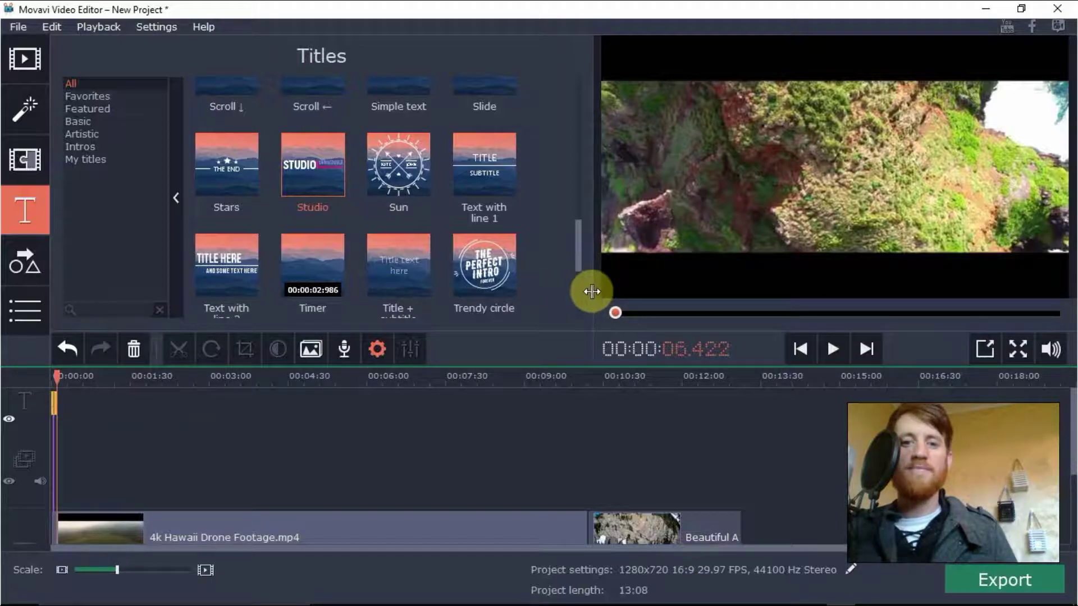
pyautogui.click(1017, 349)
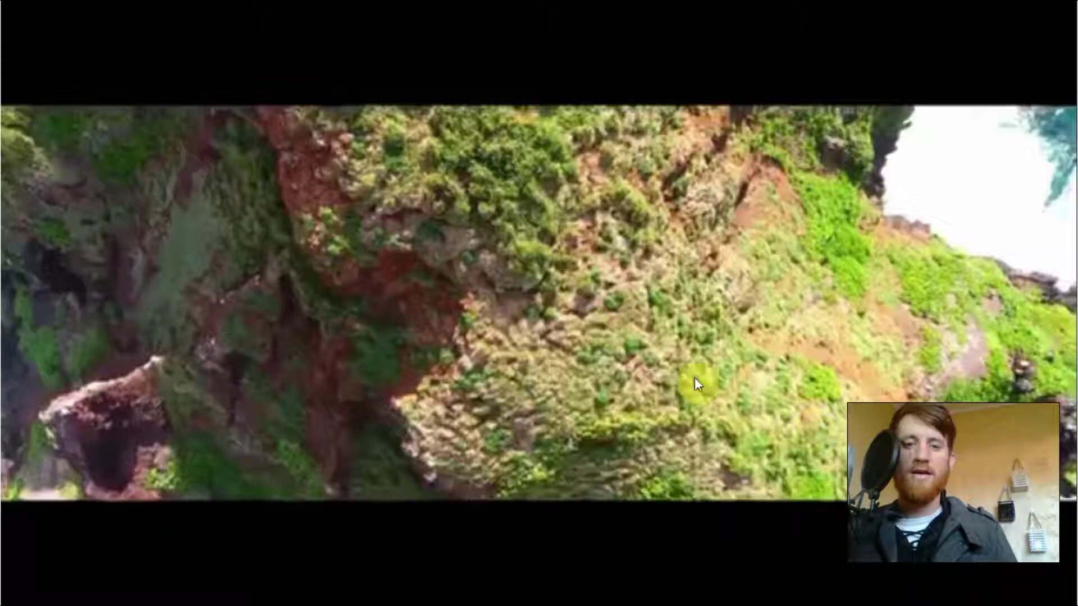
pyautogui.press('Escape')
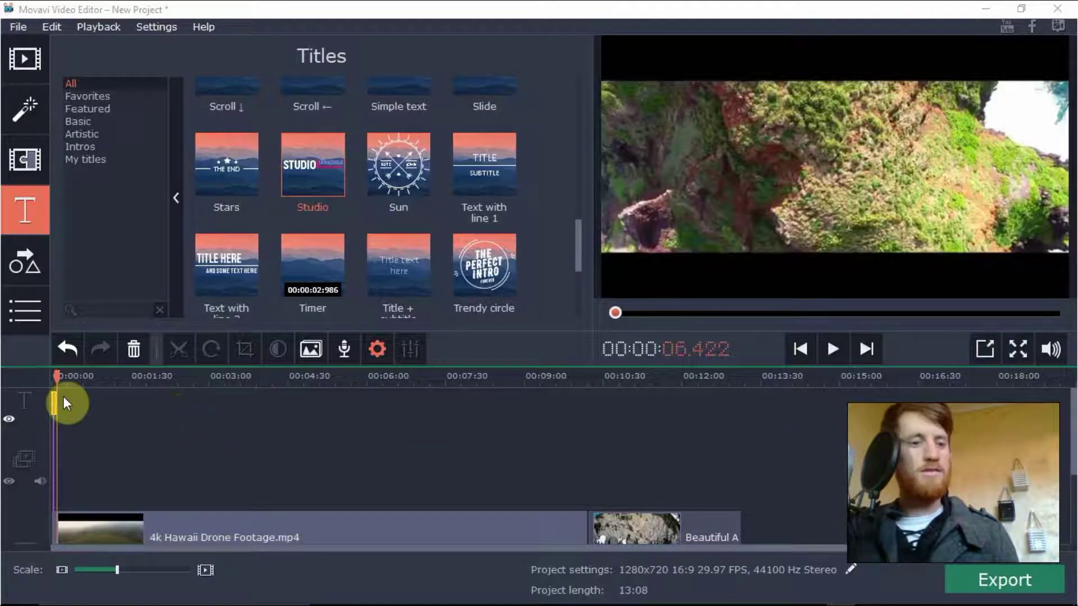
# Split the Hawaii clip twice around 9 seconds and delete the short piece, leaving 12:41.
pyautogui.click(56, 375)
pyautogui.moveTo(57, 375); pyautogui.dragTo(60, 374)
pyautogui.click(61, 521)
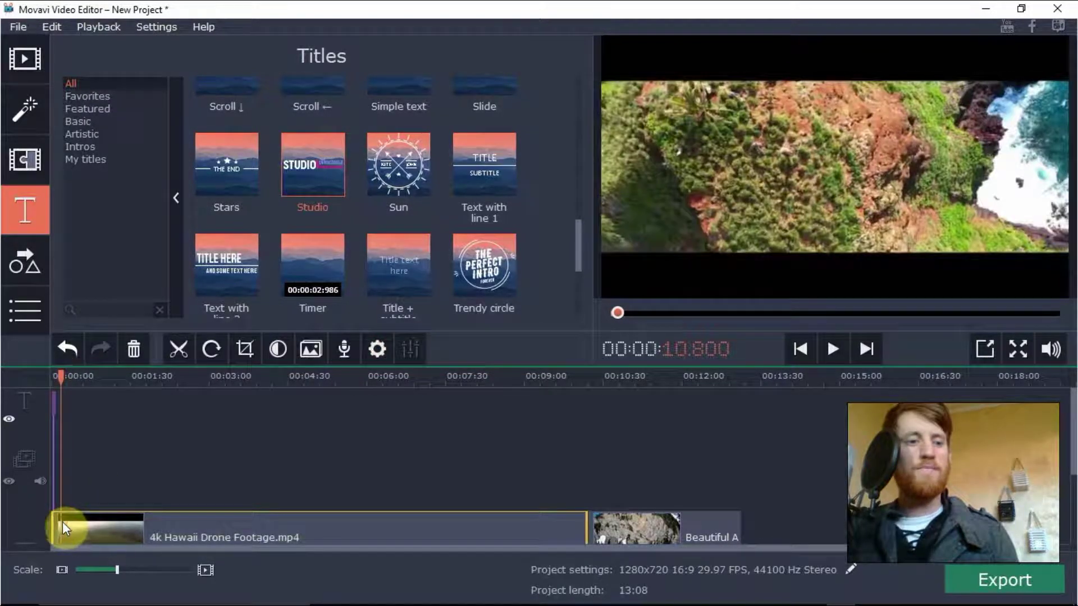
pyautogui.click(176, 352)
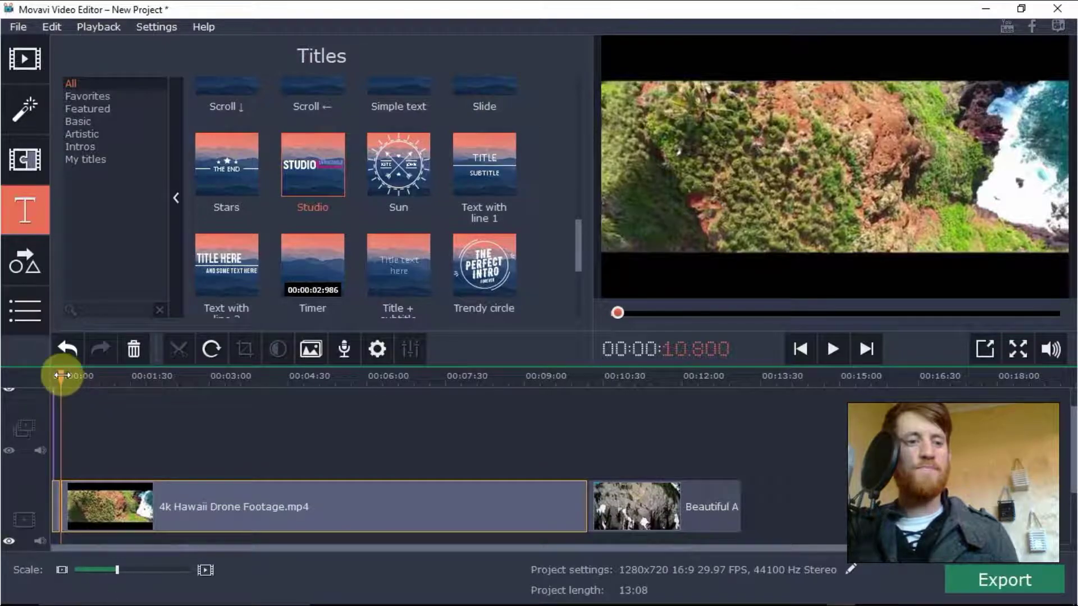
pyautogui.click(182, 353)
pyautogui.click(72, 505)
pyautogui.press('Delete')
pyautogui.moveTo(72, 372); pyautogui.dragTo(54, 374)
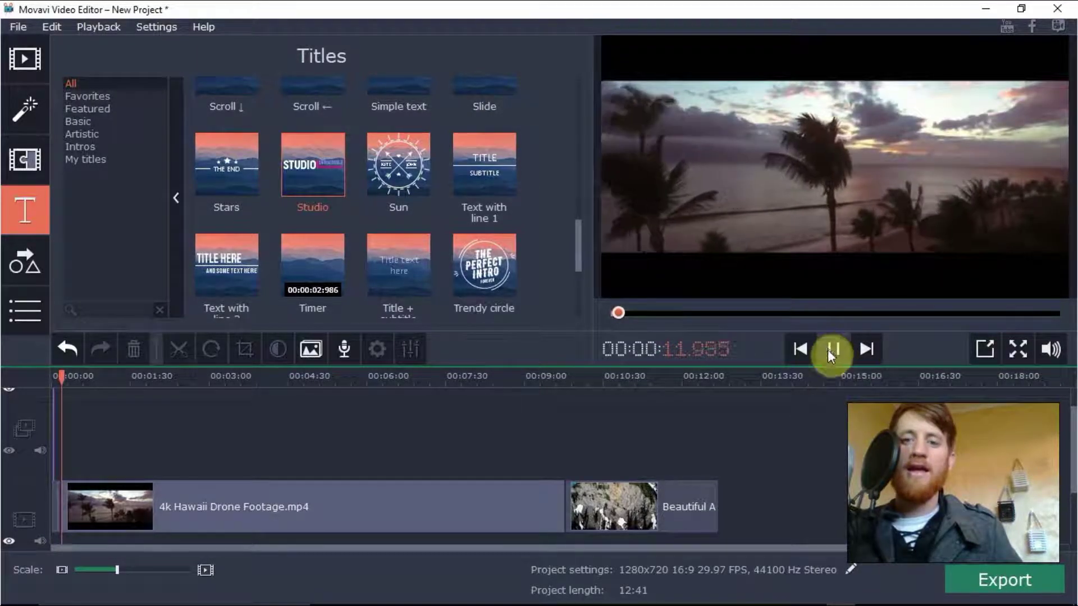
pyautogui.click(829, 349)
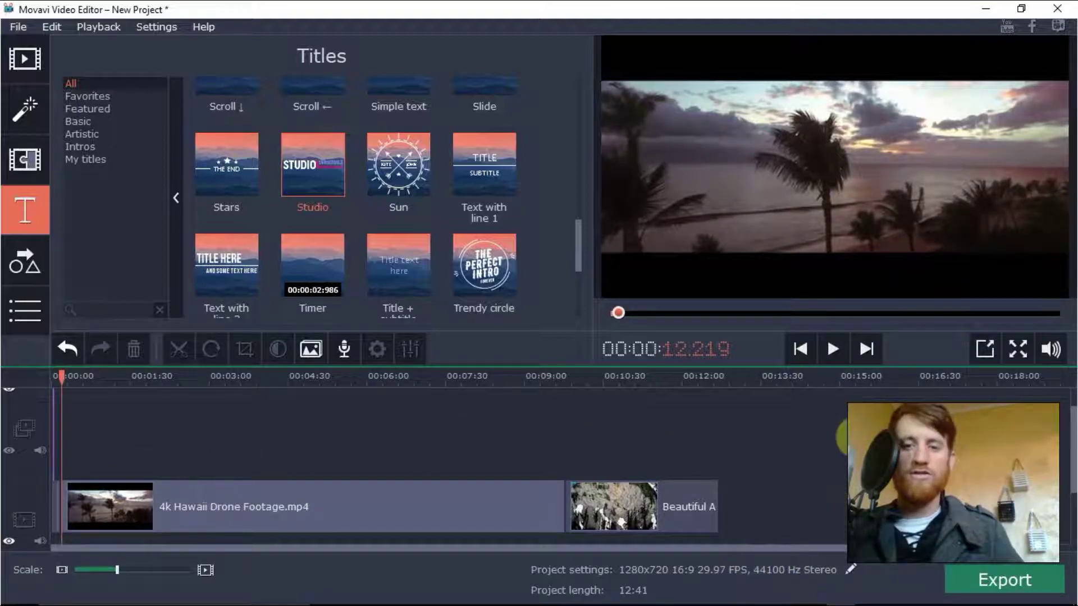
# Zoom into the timeline and place the playhead at the 00:09 cut point.
pyautogui.moveTo(120, 571); pyautogui.dragTo(92, 468)
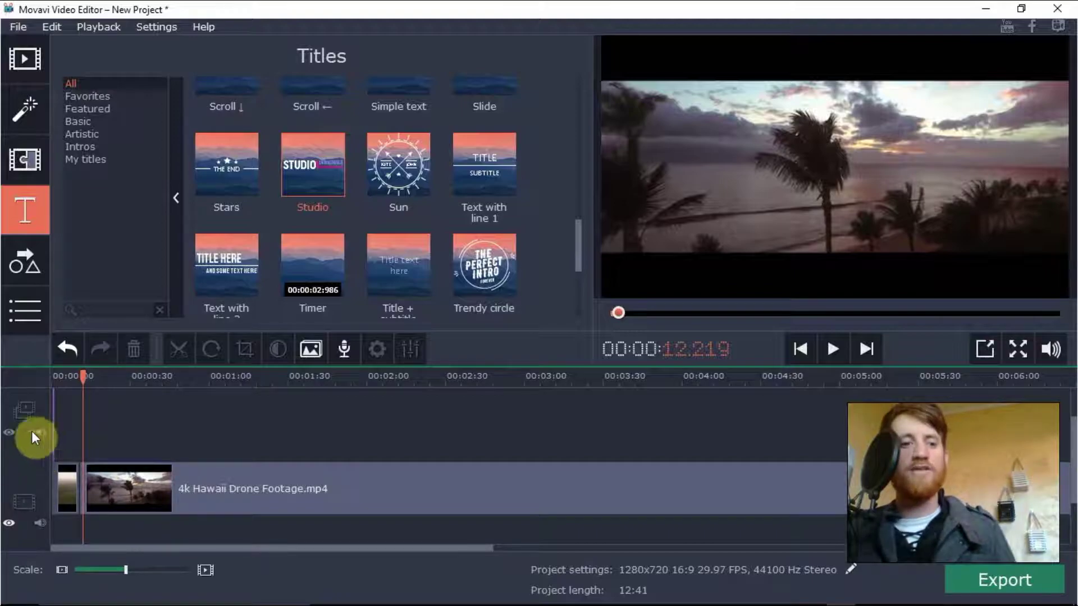
pyautogui.click(74, 375)
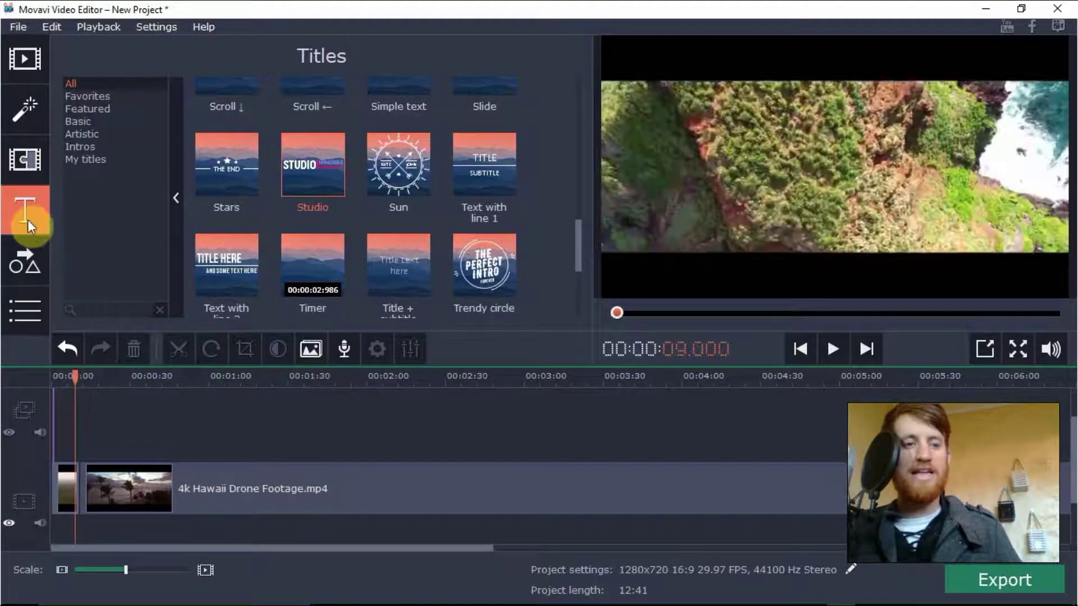
# Open the Transitions library and preview Ken Burns - intense, Origami - pleats, Page turn ↖ and Origami - valley.
pyautogui.click(20, 160)
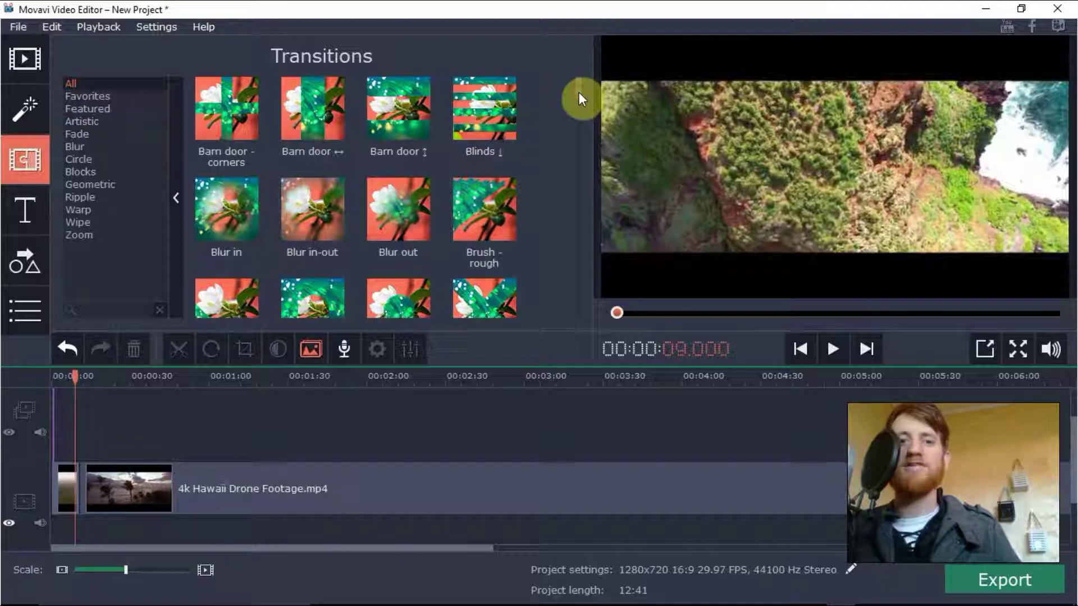
pyautogui.moveTo(579, 92); pyautogui.dragTo(581, 145)
pyautogui.click(413, 160)
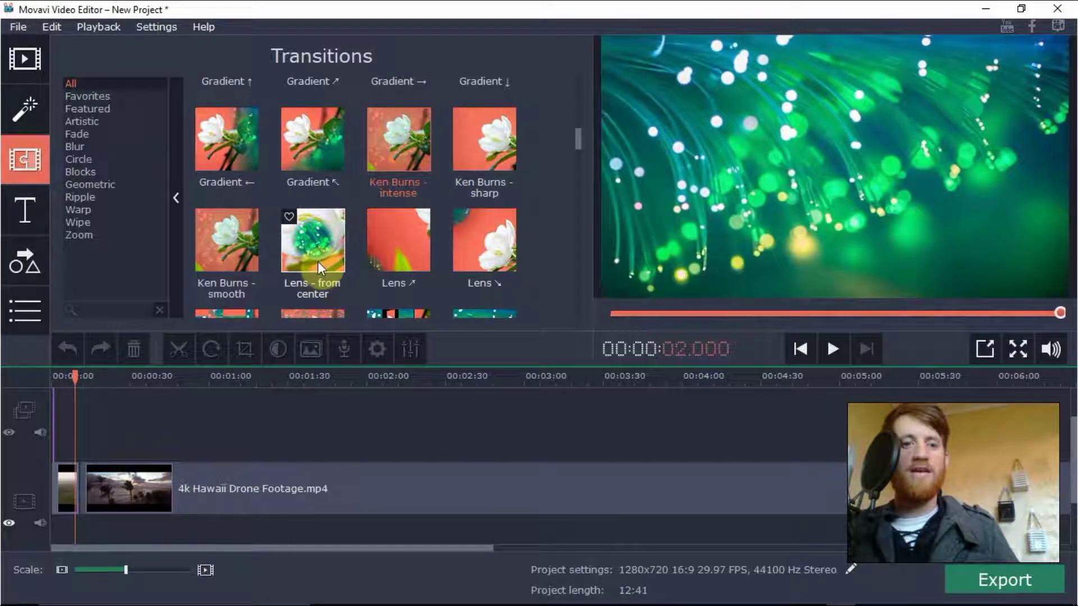
pyautogui.moveTo(581, 136); pyautogui.dragTo(581, 164)
pyautogui.click(257, 170)
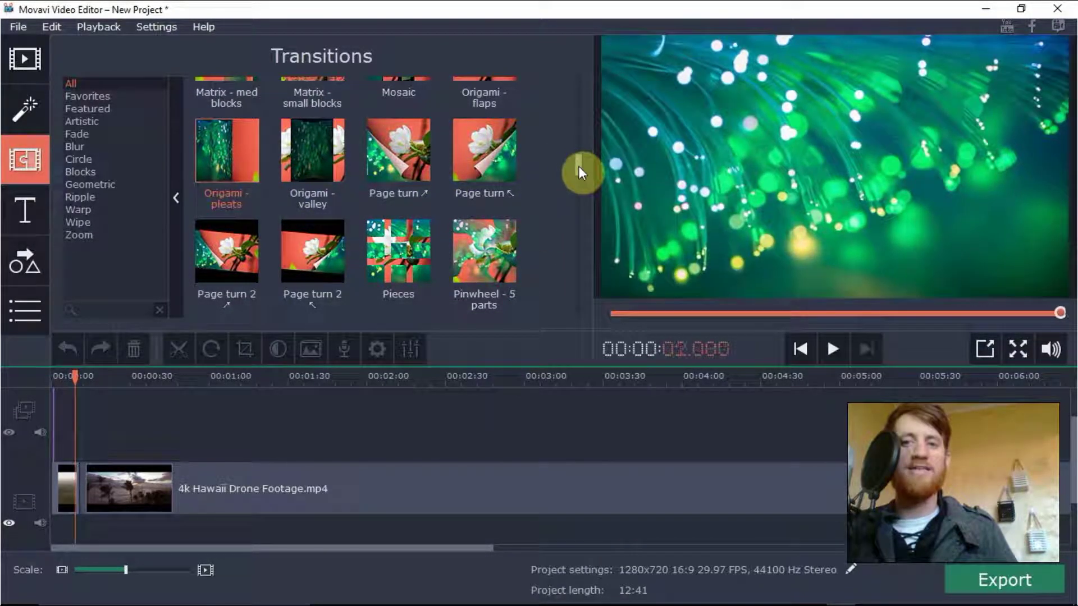
pyautogui.click(462, 200)
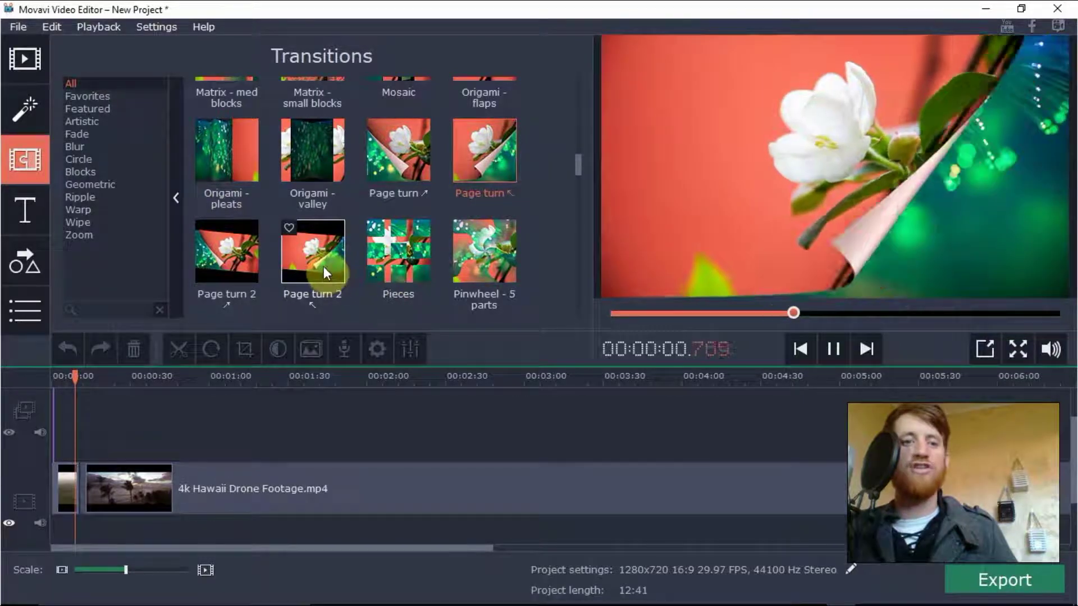
pyautogui.click(331, 206)
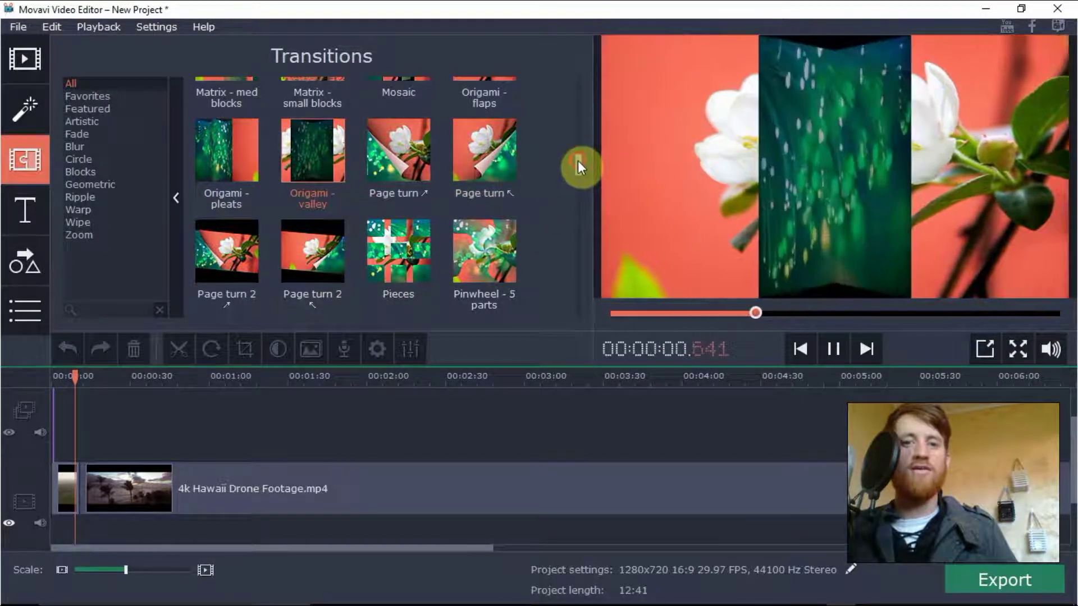
# Preview the Puzzle ←, Shatter - small ↑ and Smear → transitions.
pyautogui.moveTo(577, 161); pyautogui.dragTo(579, 187)
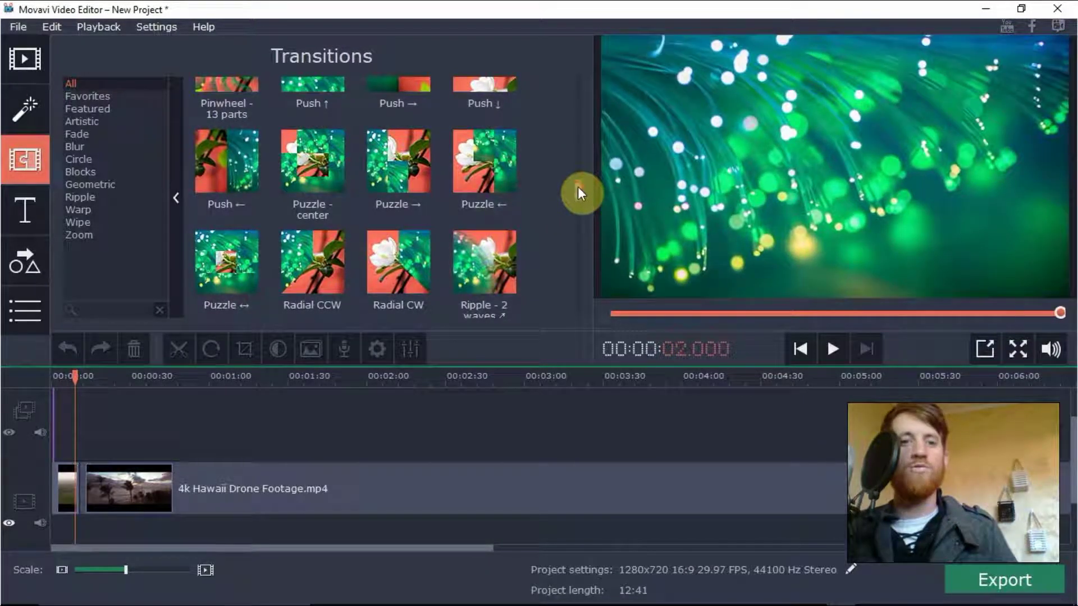
pyautogui.click(511, 170)
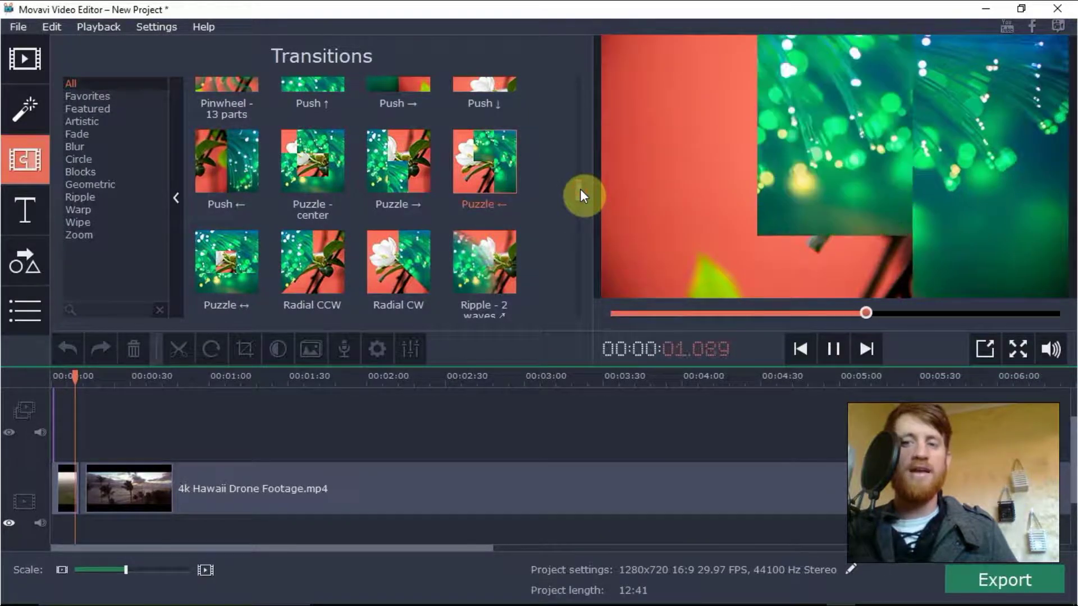
pyautogui.moveTo(581, 189); pyautogui.dragTo(567, 222)
pyautogui.click(499, 143)
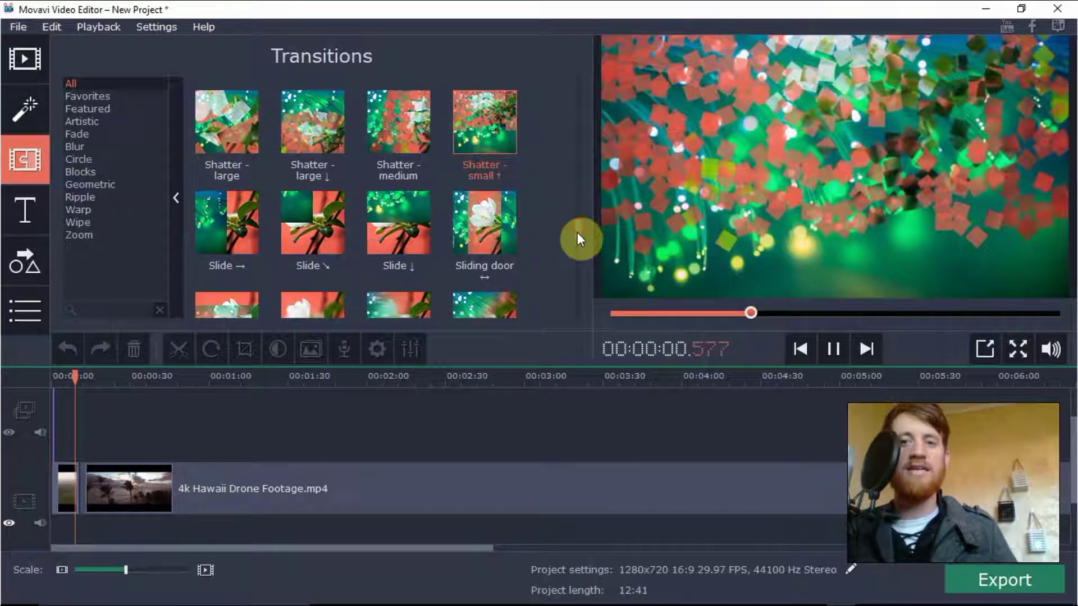
pyautogui.scroll(-2, 577, 232)
pyautogui.scroll(-1, 578, 239)
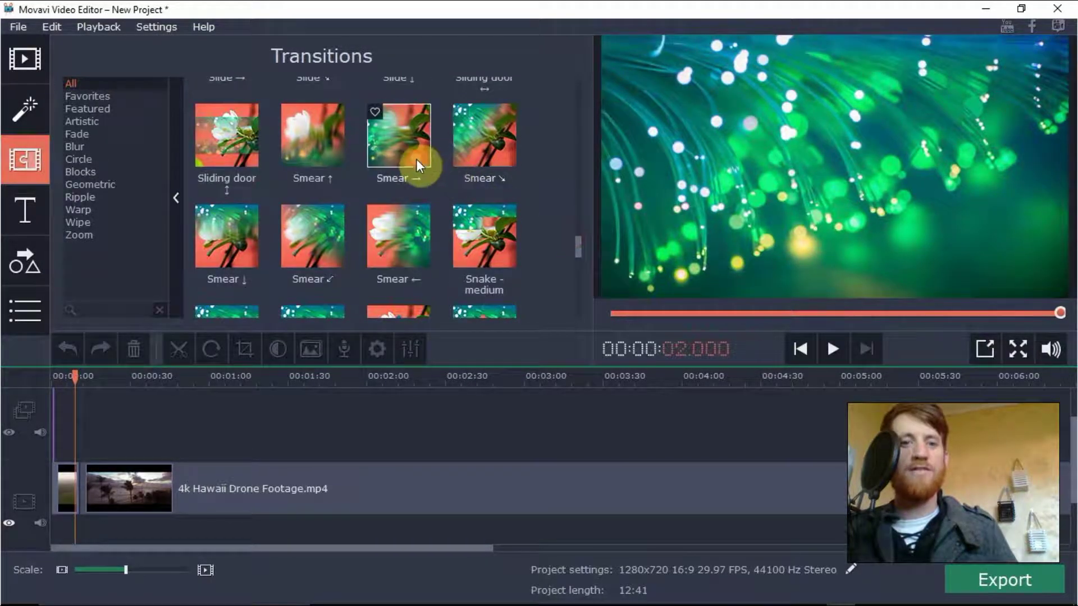
pyautogui.click(416, 159)
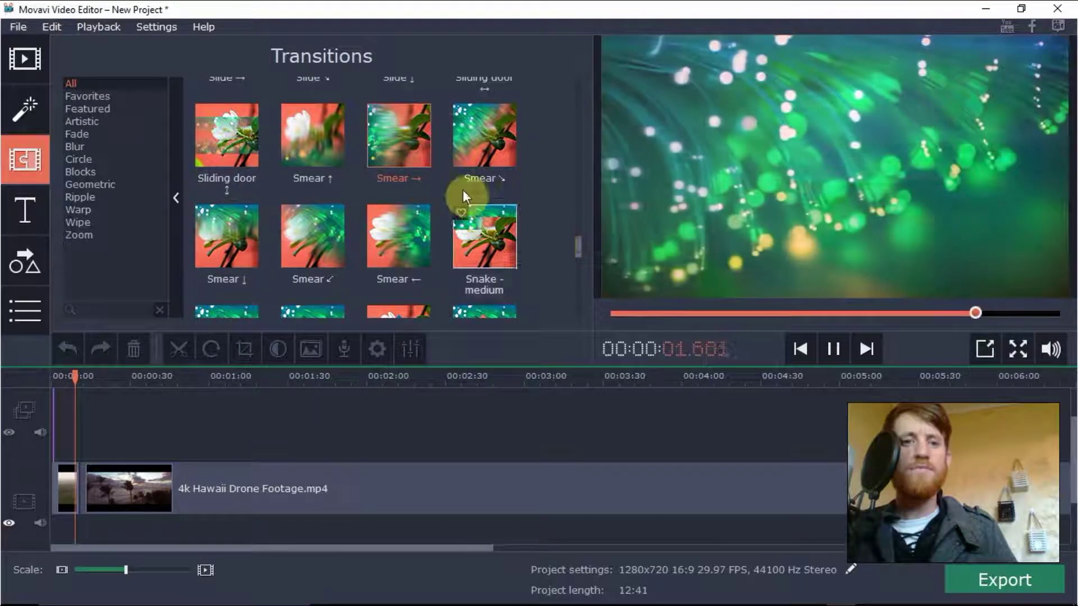
# Place the Smear → transition at the 9-second cut and play it back.
pyautogui.moveTo(423, 167)
pyautogui.mouseDown()
pyautogui.moveTo(345, 272)
pyautogui.moveTo(79, 459)
pyautogui.moveTo(78, 490)
pyautogui.mouseUp()
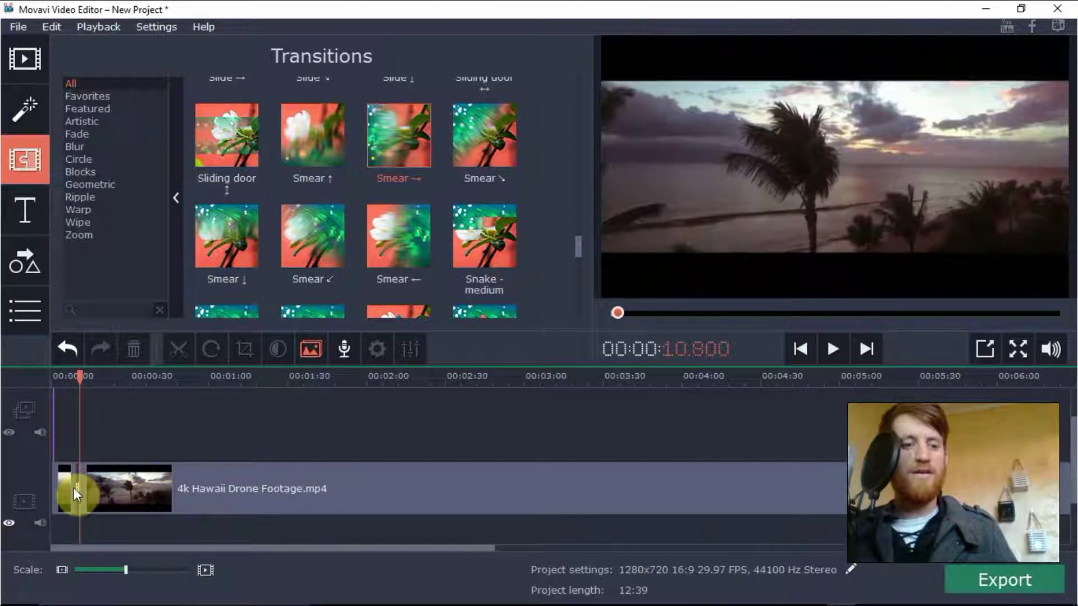
pyautogui.click(75, 373)
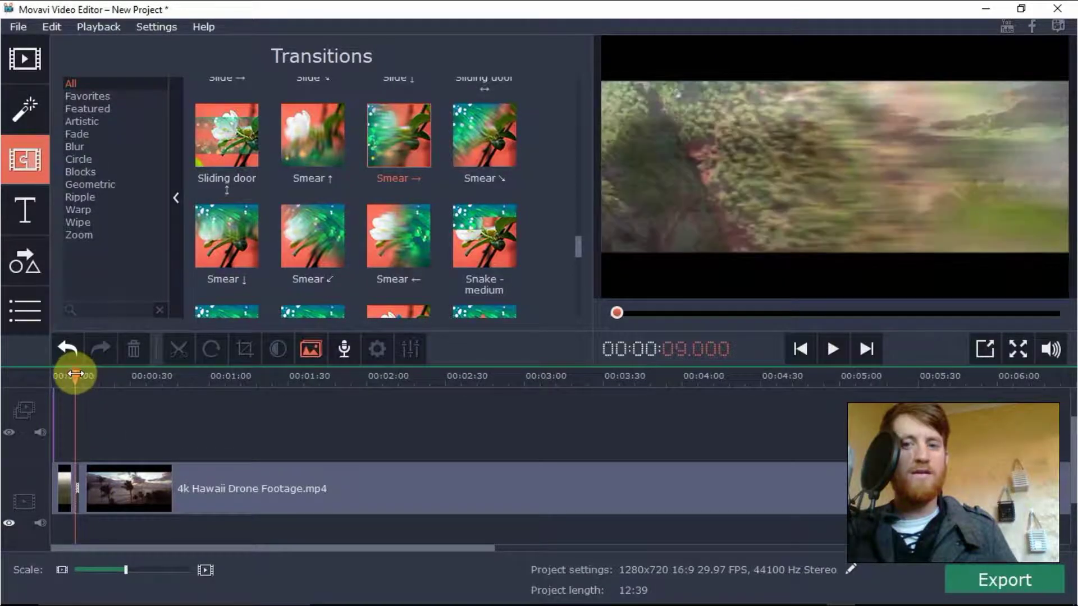
pyautogui.click(835, 350)
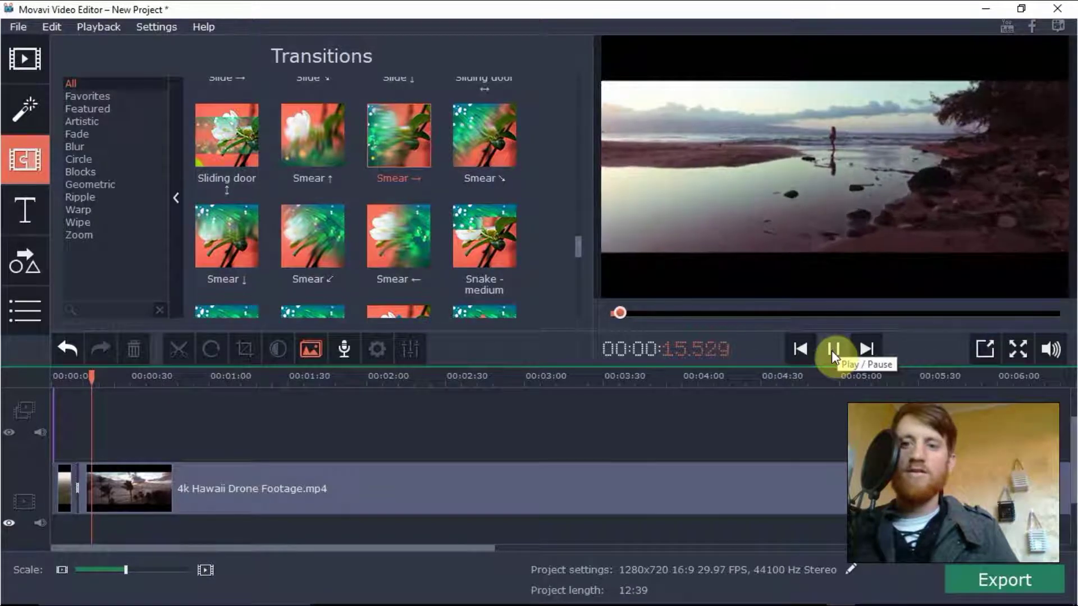
# Pause at about 17 seconds and split the drone clip there.
pyautogui.click(831, 349)
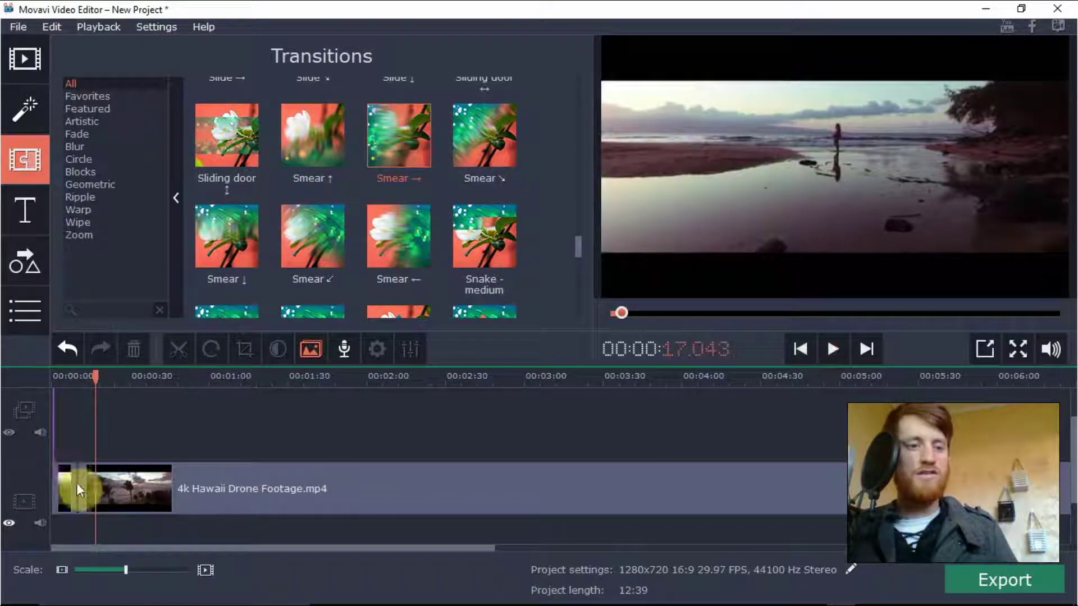
pyautogui.click(96, 484)
pyautogui.click(178, 349)
# Split the clip at the 17-second mark and select the first short title clip.
pyautogui.click(109, 466)
pyautogui.moveTo(91, 378); pyautogui.dragTo(67, 409)
pyautogui.click(65, 486)
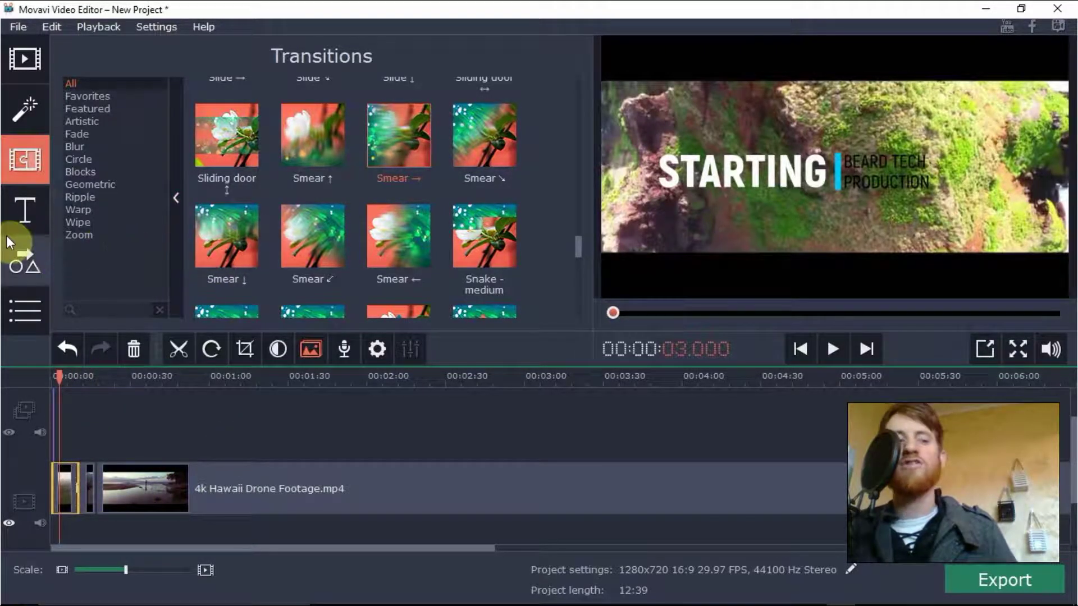
# Browse the Filters categories Flying objects, Light leaks, Mosaic and Vignettes, ending on Light leaks.
pyautogui.click(22, 114)
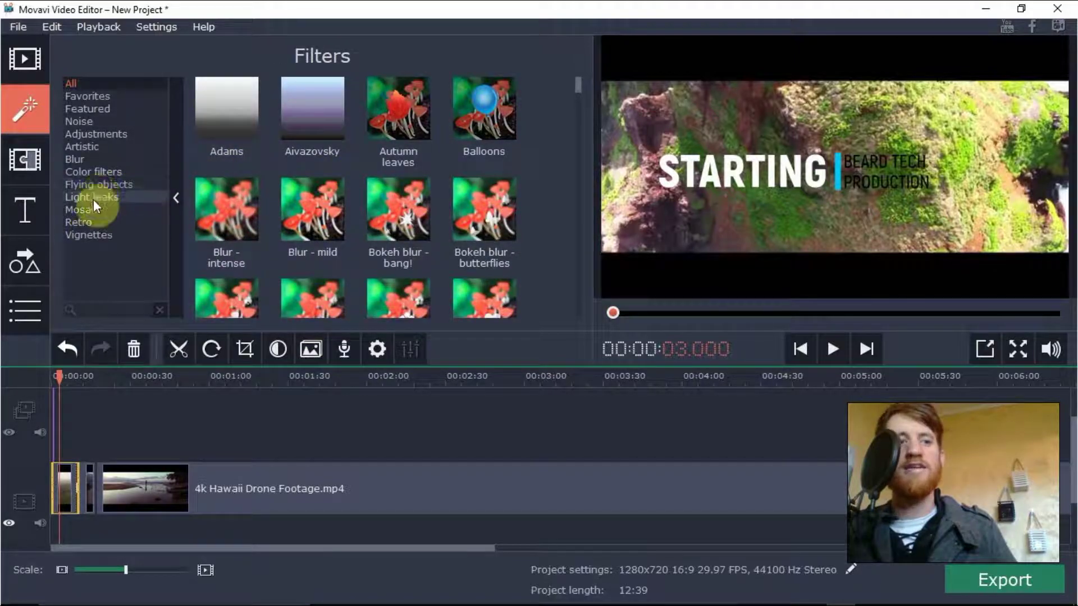
pyautogui.click(101, 184)
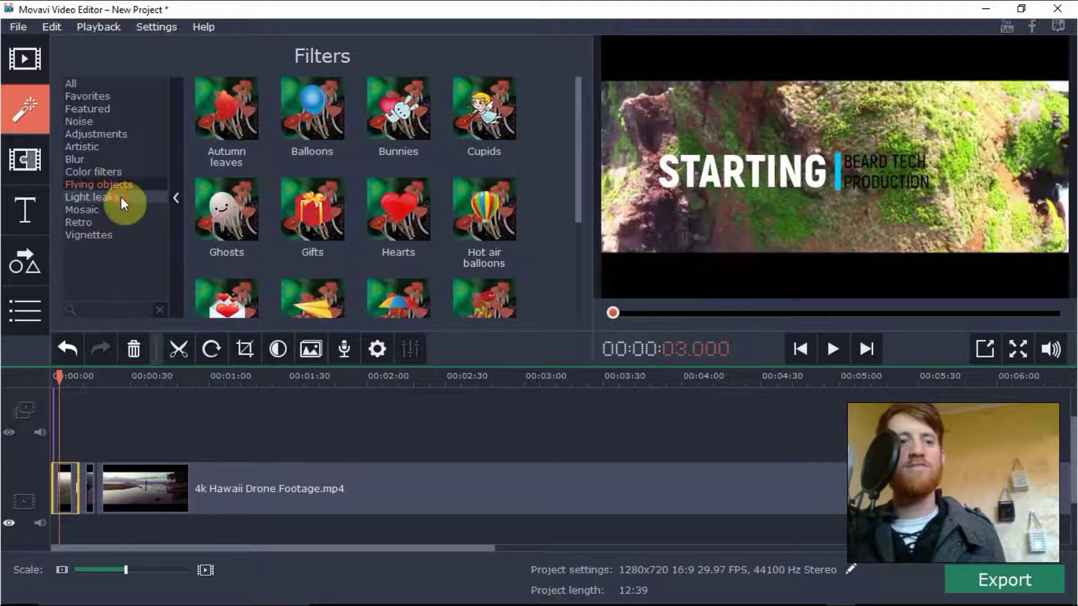
pyautogui.click(121, 197)
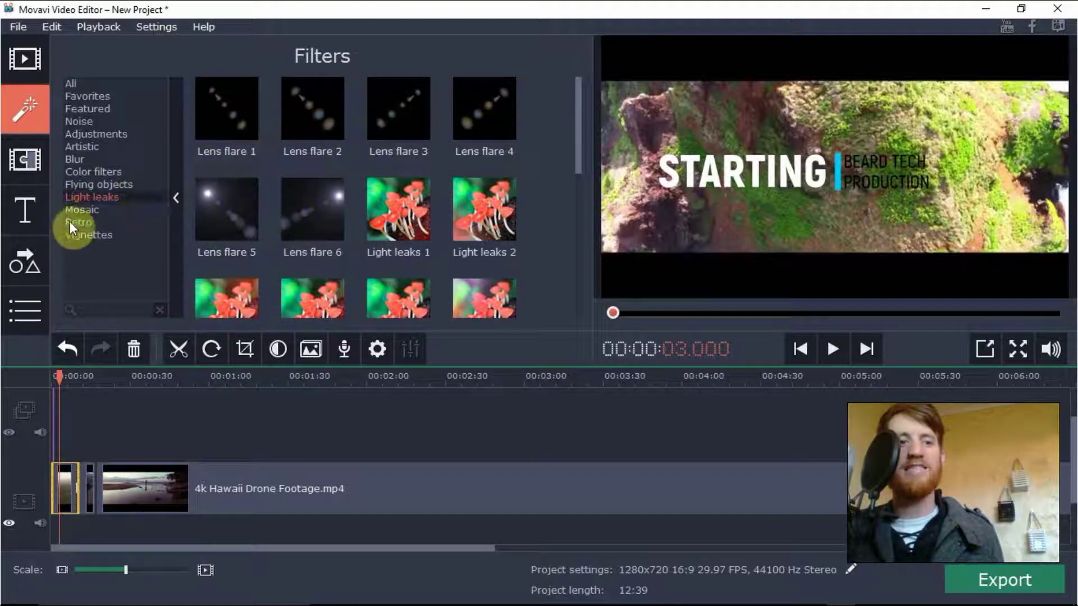
pyautogui.click(76, 211)
pyautogui.click(90, 233)
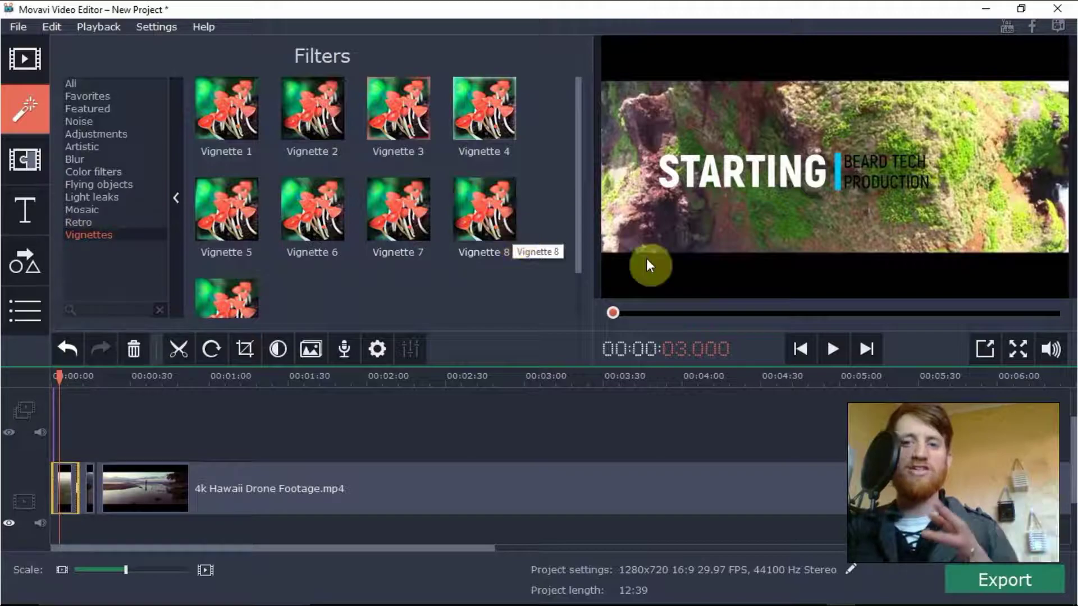
pyautogui.click(149, 309)
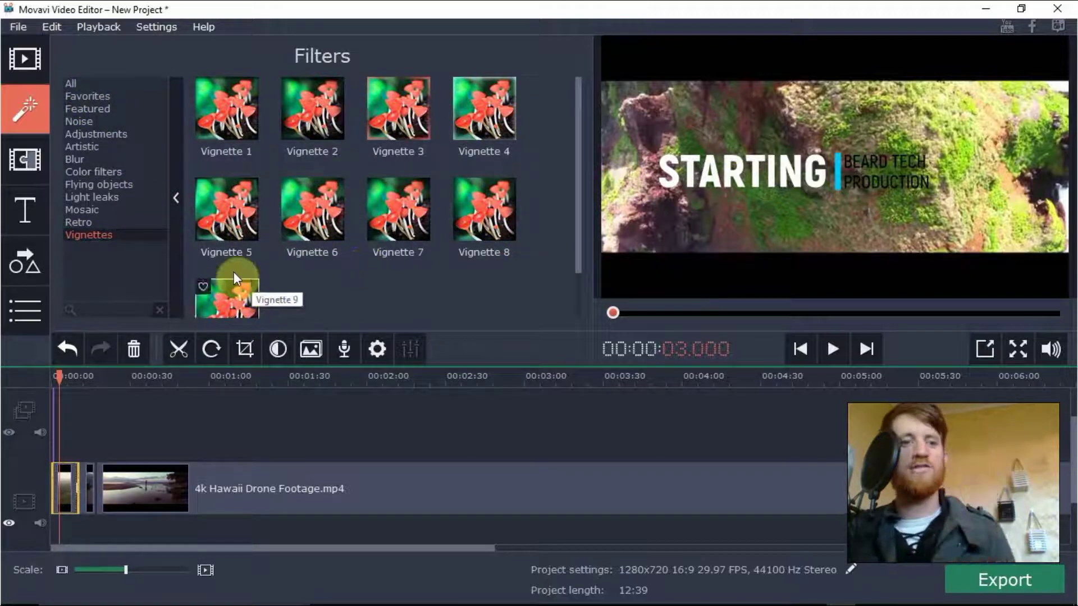
pyautogui.click(113, 200)
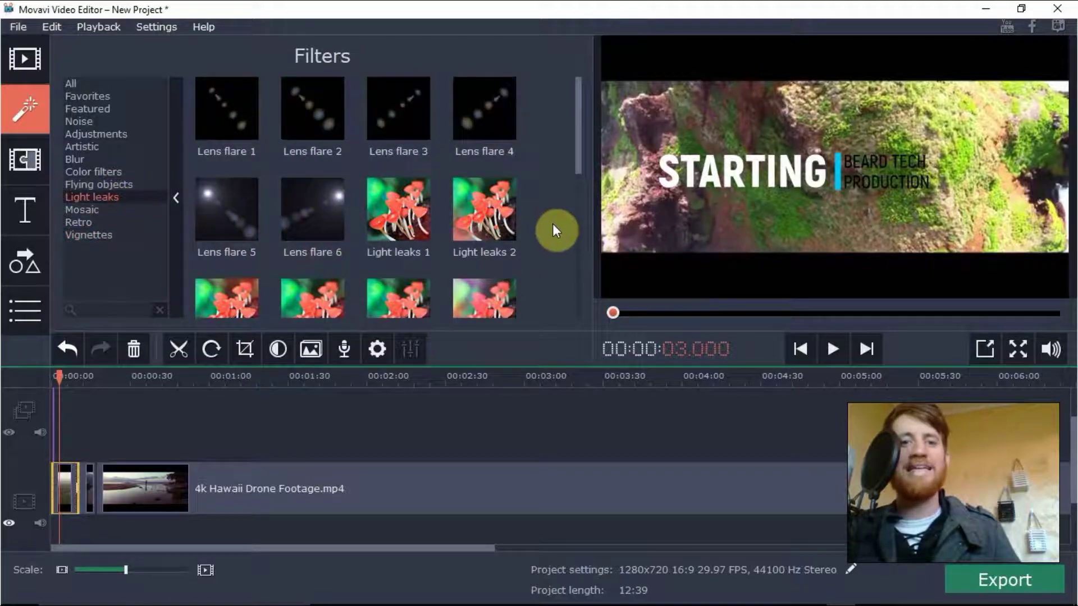
# Preview Light leaks 1, 16 and 11, then apply Light leaks 11 to the opening clip.
pyautogui.click(402, 226)
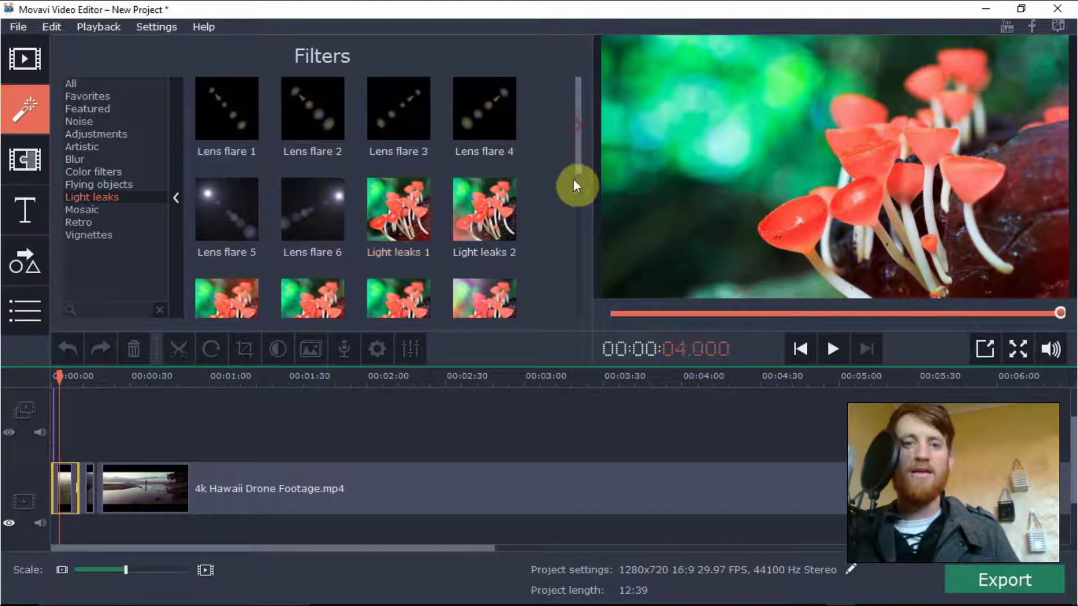
pyautogui.moveTo(577, 144); pyautogui.dragTo(578, 239)
pyautogui.click(318, 277)
pyautogui.click(254, 211)
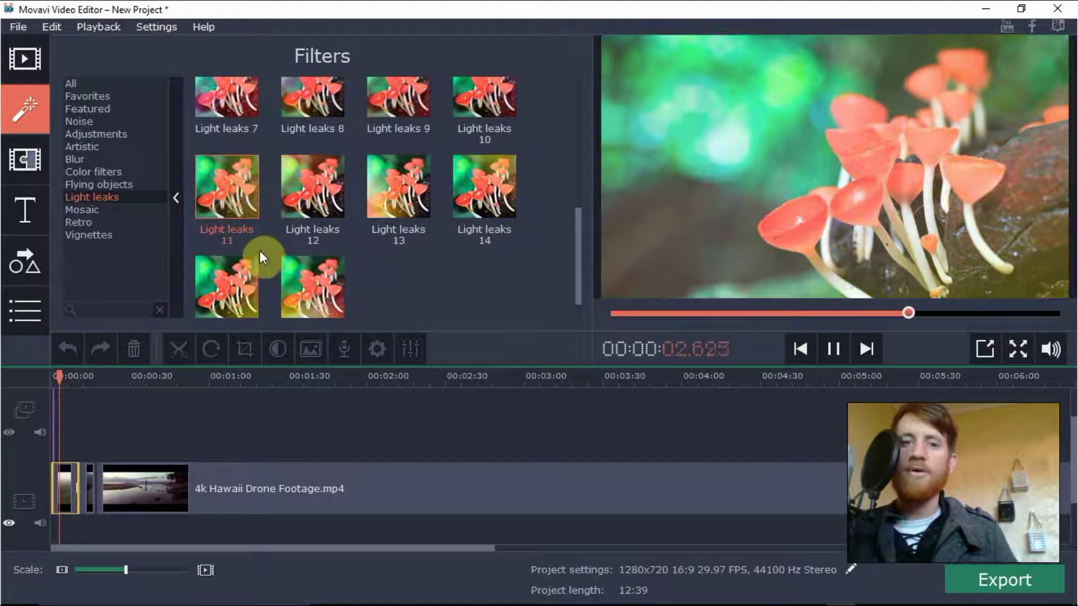
pyautogui.moveTo(243, 195); pyautogui.dragTo(65, 486)
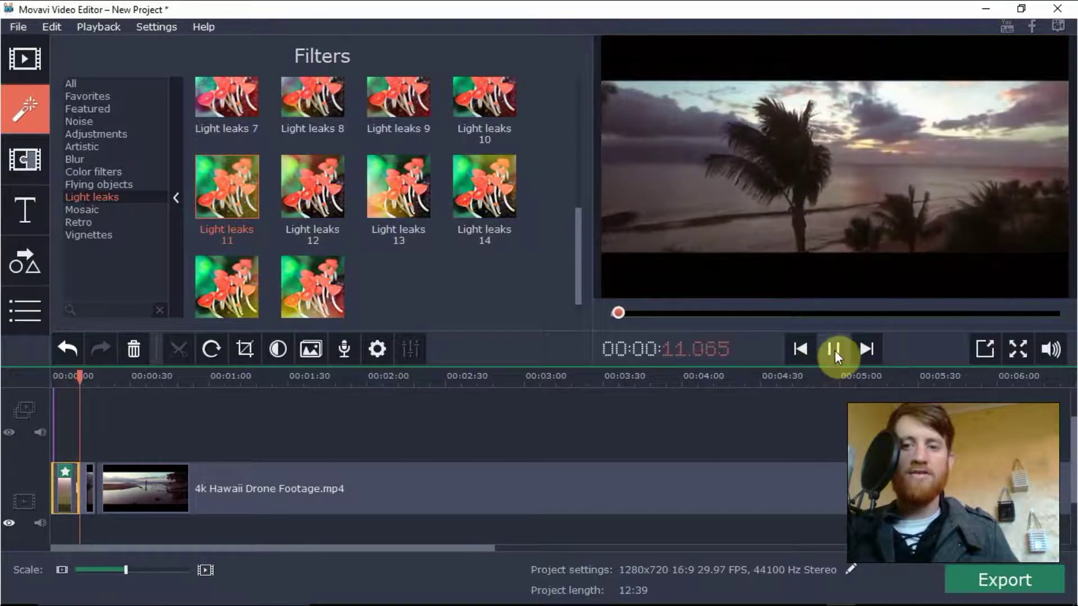
# Cut out and delete a short piece of drone footage near 17 seconds, shortening the project to 12:29.
pyautogui.click(835, 350)
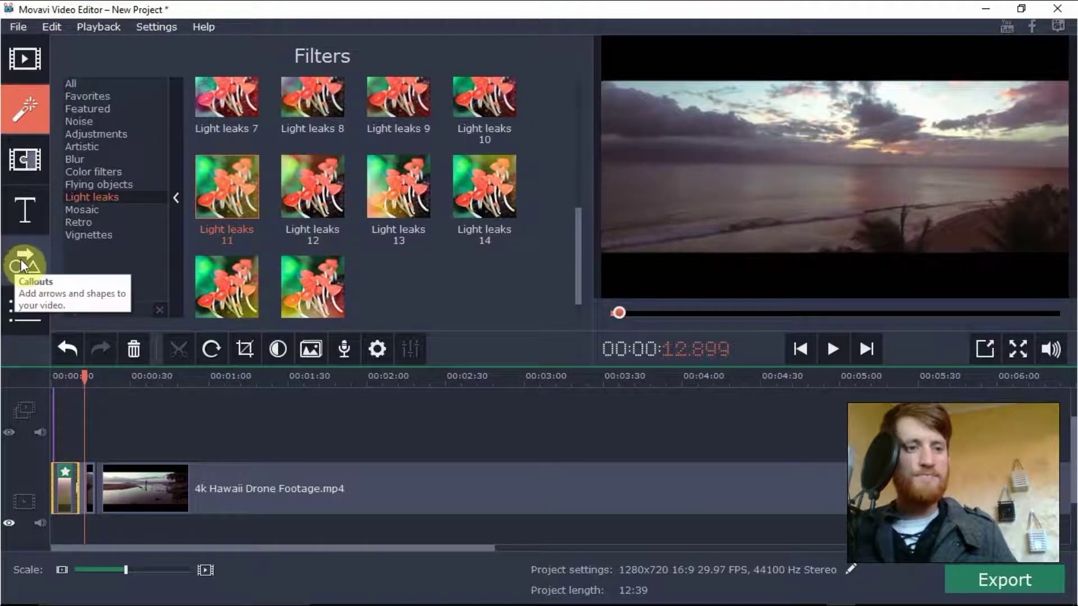
pyautogui.moveTo(83, 375); pyautogui.dragTo(124, 376)
pyautogui.click(125, 493)
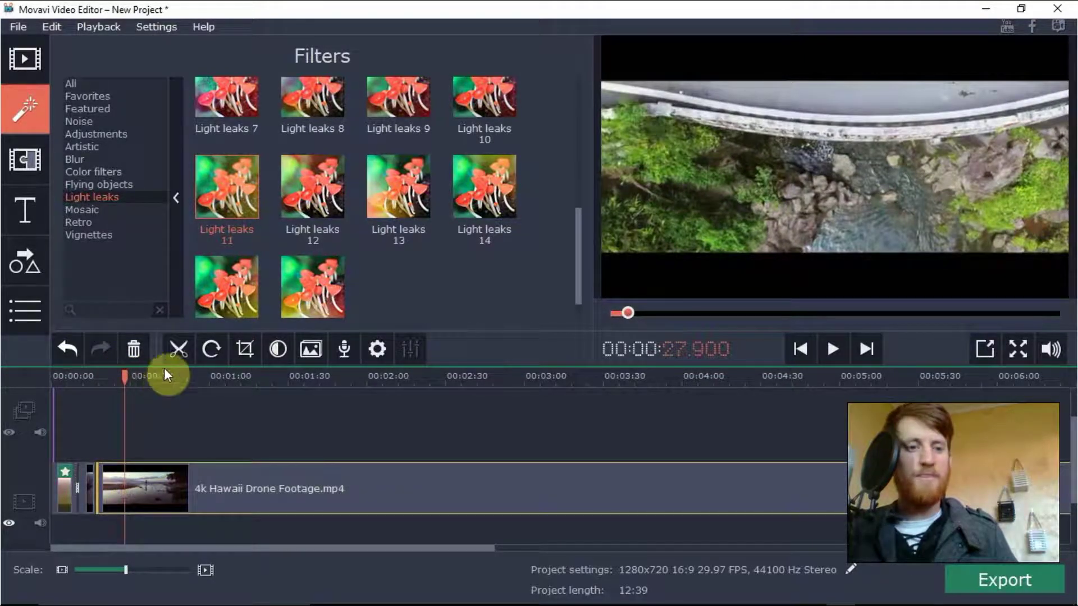
pyautogui.click(169, 356)
pyautogui.click(115, 483)
pyautogui.press('Delete')
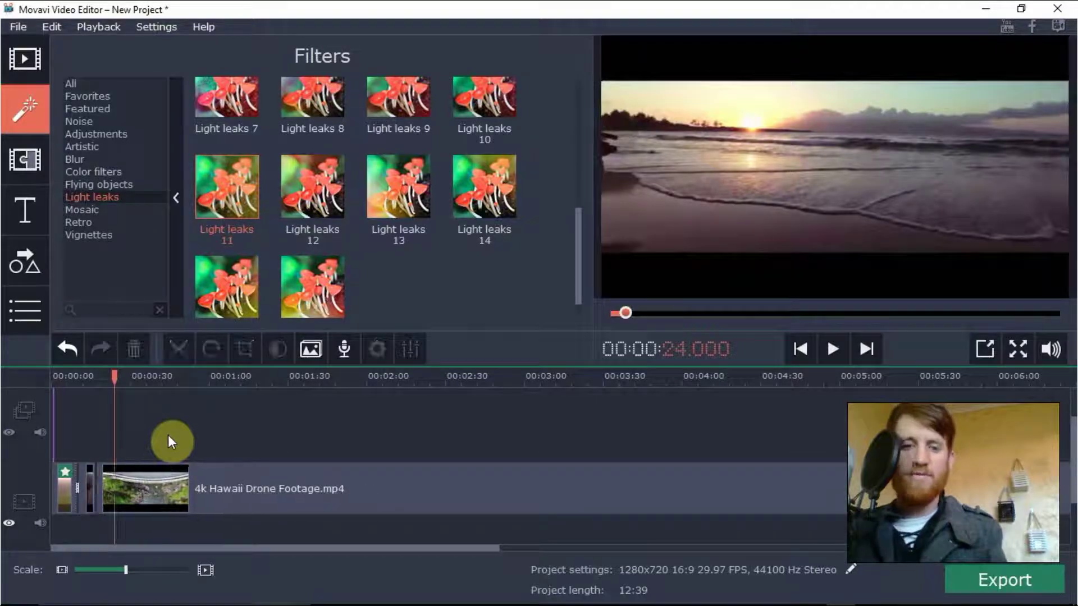
pyautogui.moveTo(119, 380); pyautogui.dragTo(122, 379)
# Add the Rectangle - blue callout to the timeline near 24 seconds.
pyautogui.click(25, 266)
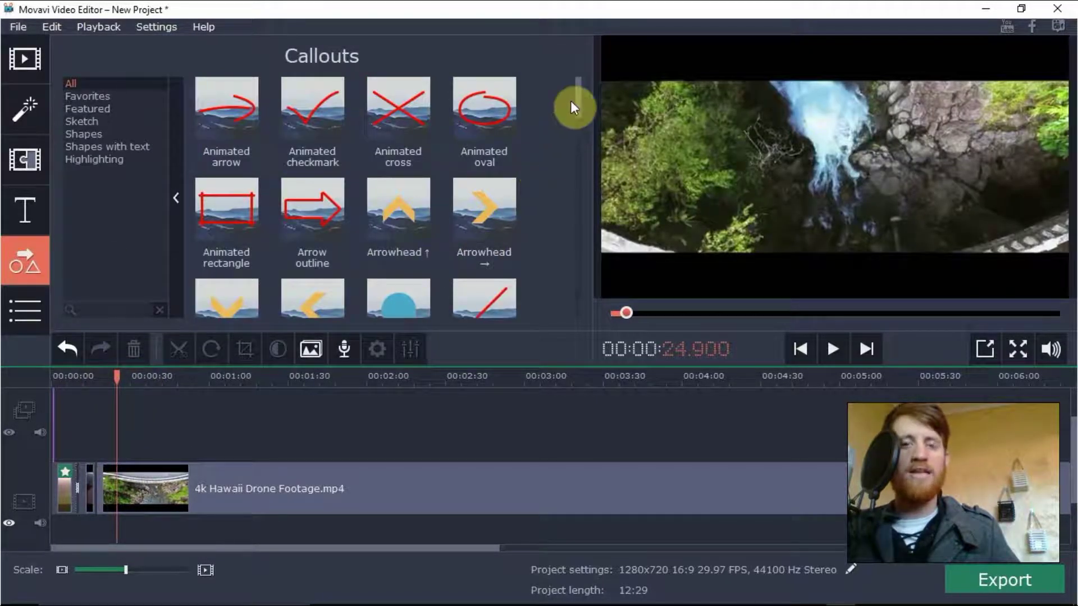
pyautogui.moveTo(571, 102); pyautogui.dragTo(586, 241)
pyautogui.click(311, 153)
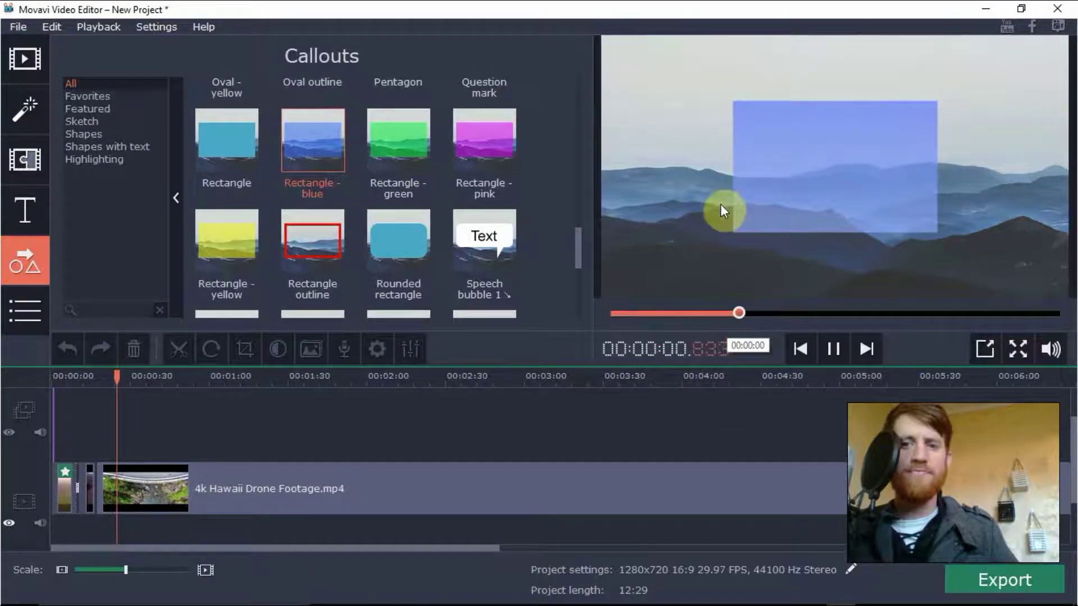
pyautogui.moveTo(320, 146); pyautogui.dragTo(117, 416)
pyautogui.click(116, 374)
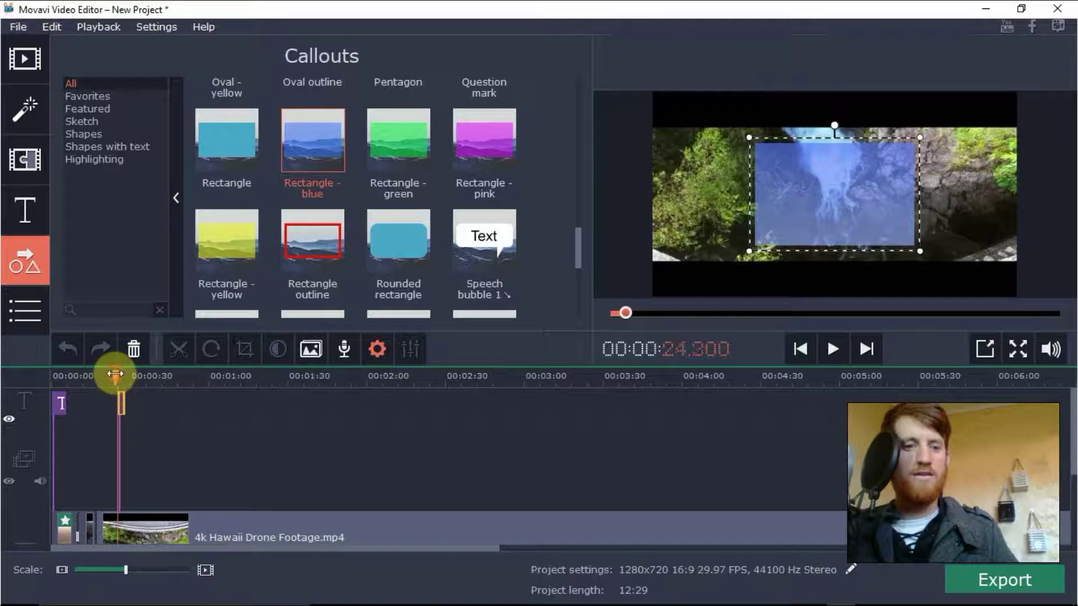
pyautogui.moveTo(115, 374); pyautogui.dragTo(125, 421)
# Shrink the blue rectangle callout, move it to the upper left, and apply the changes.
pyautogui.doubleClick(119, 404)
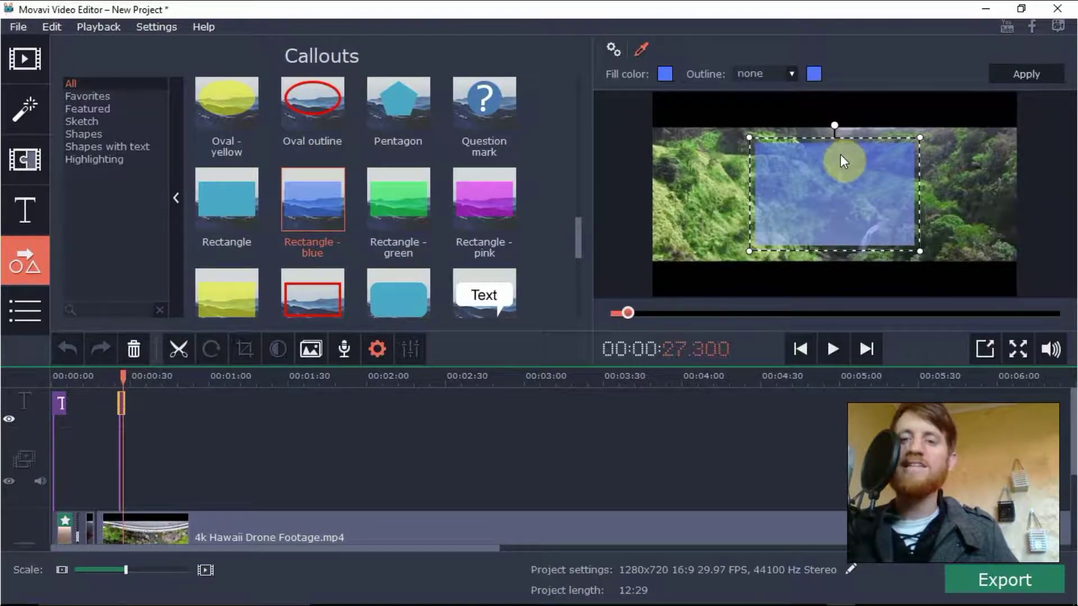
pyautogui.click(615, 48)
pyautogui.click(643, 52)
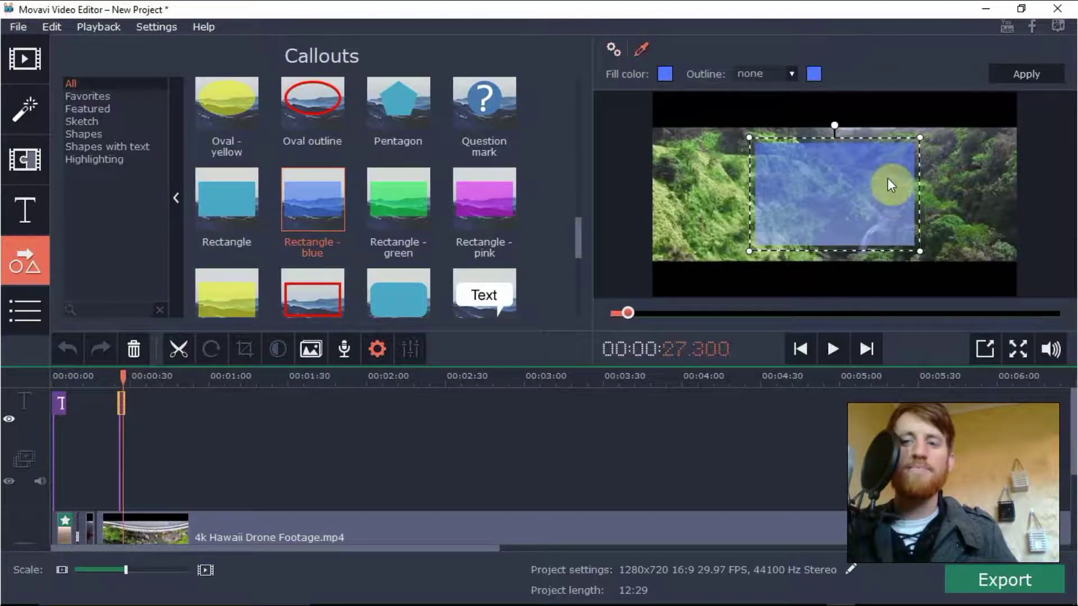
pyautogui.moveTo(919, 139); pyautogui.dragTo(840, 193)
pyautogui.moveTo(818, 230); pyautogui.dragTo(776, 197)
pyautogui.click(845, 210)
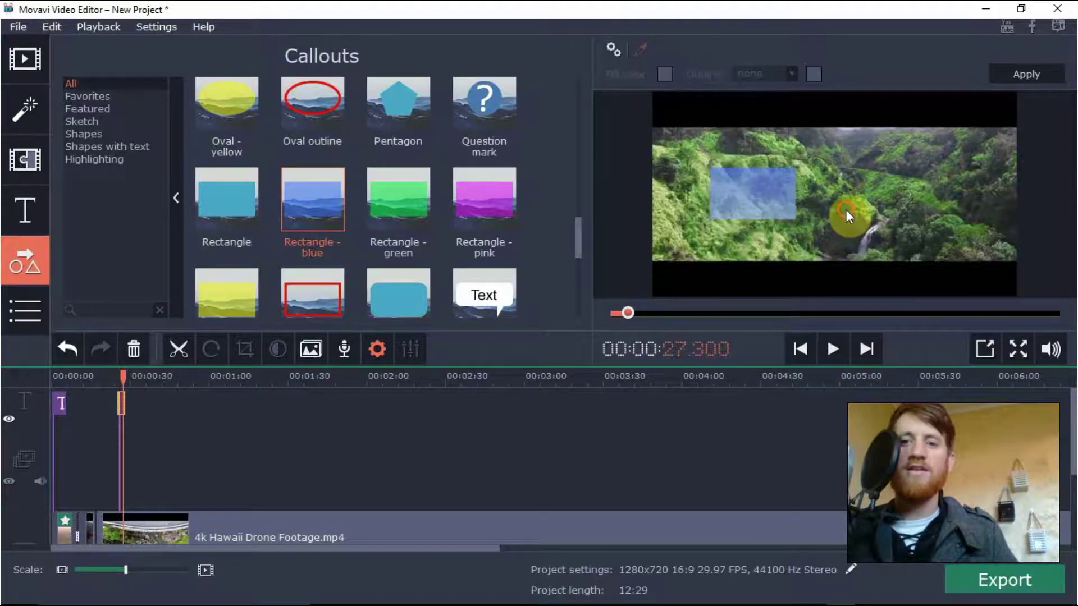
pyautogui.click(1024, 74)
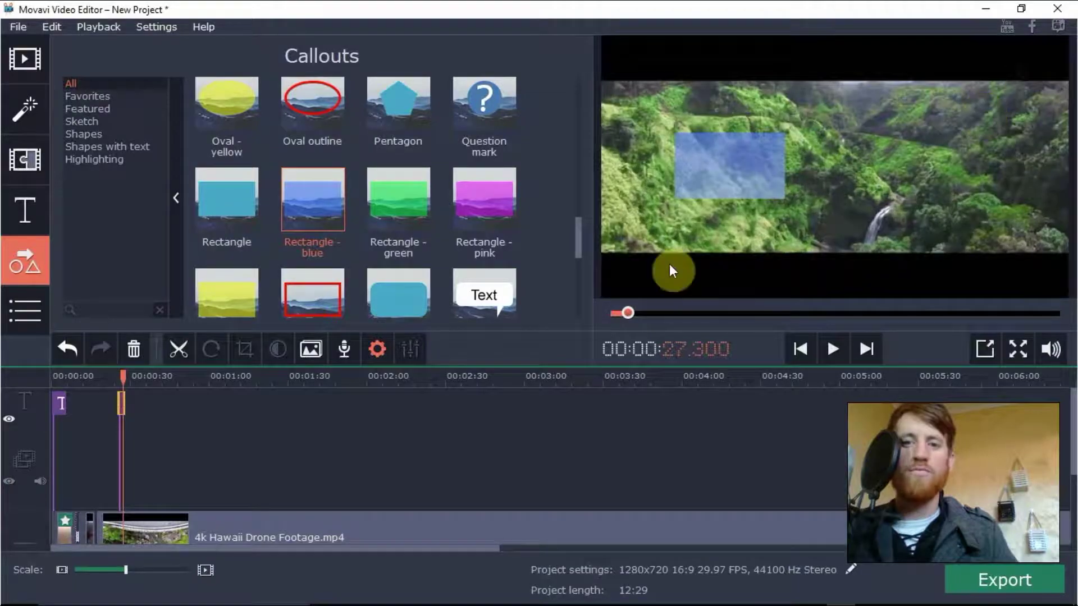
# Add the Rhombus title template to the timeline near 25 seconds.
pyautogui.click(50, 222)
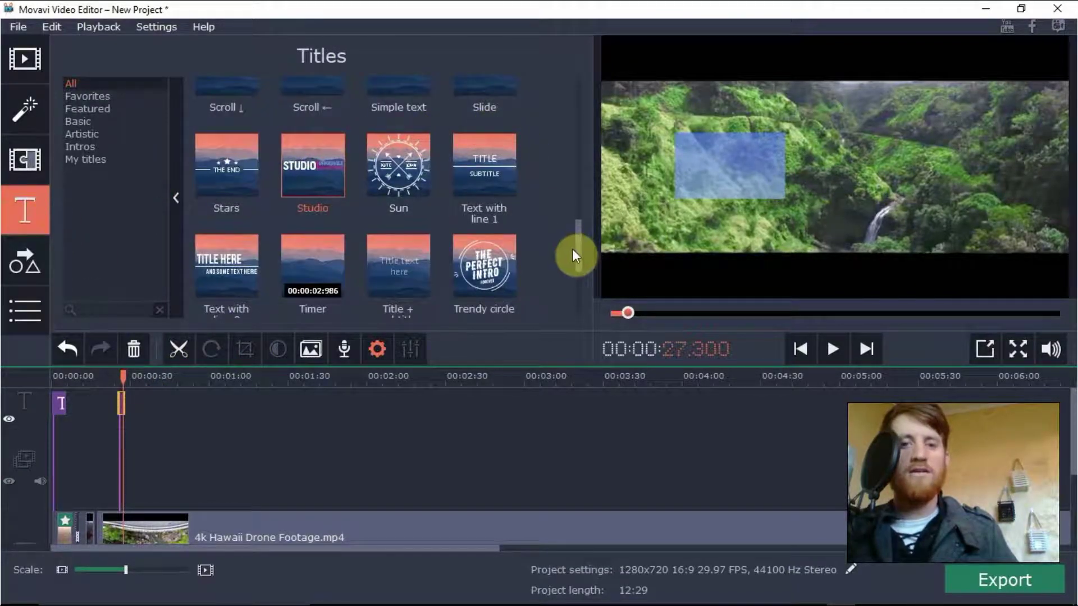
pyautogui.scroll(3, 558, 224)
pyautogui.click(483, 247)
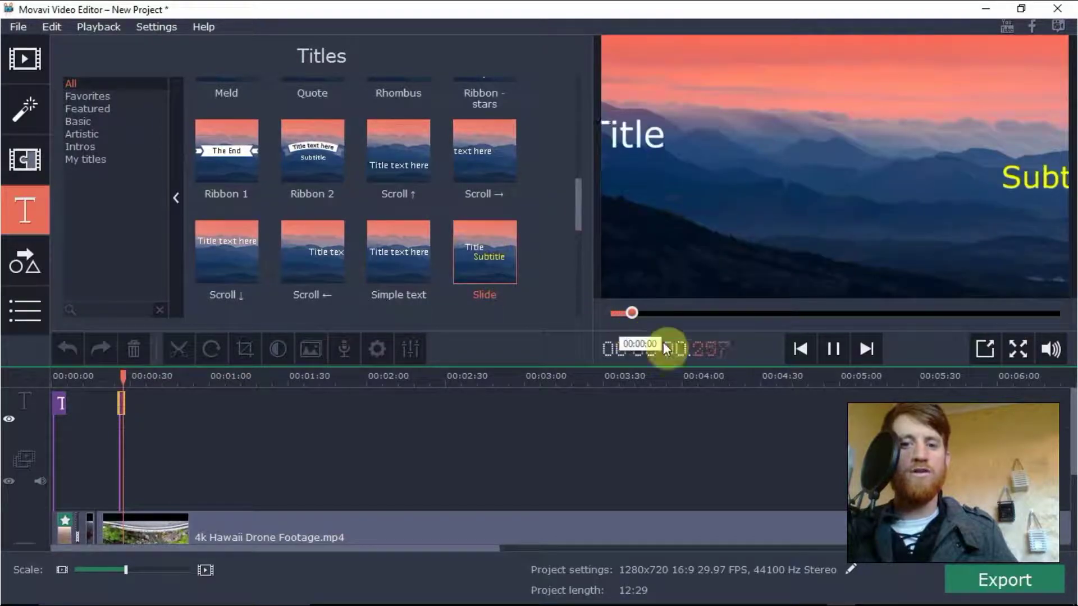
pyautogui.scroll(2, 427, 224)
pyautogui.click(406, 239)
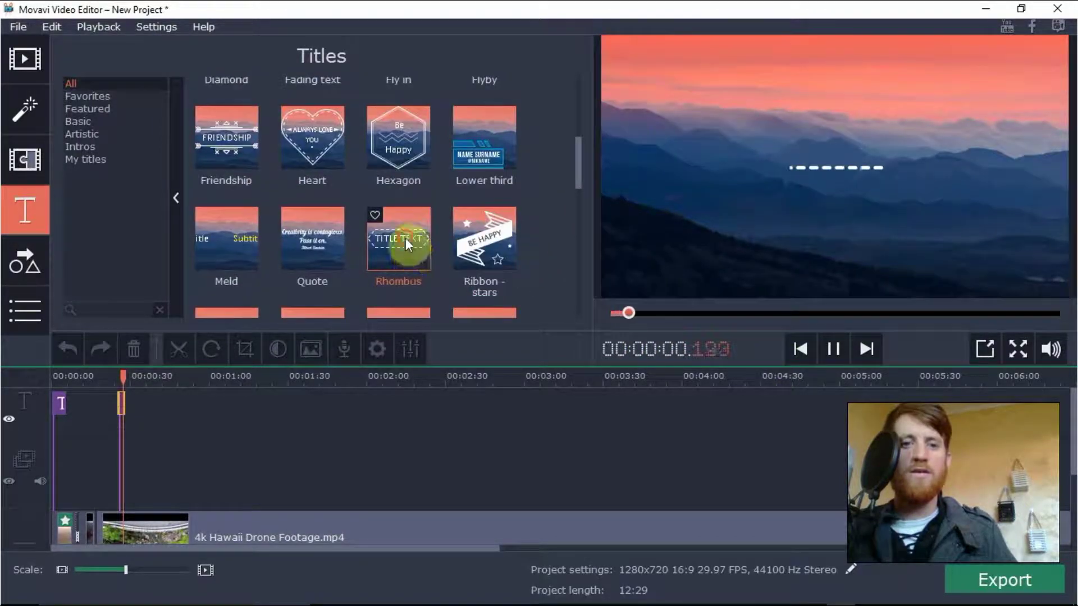
pyautogui.moveTo(405, 238); pyautogui.dragTo(121, 431)
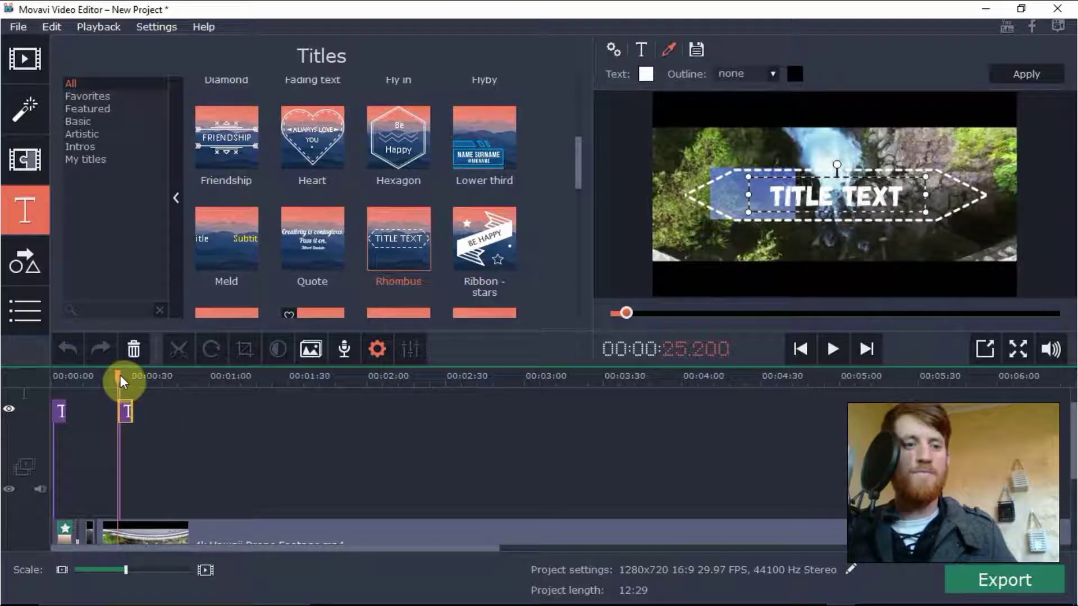
# Reposition the title's rhombus decoration slightly to the right.
pyautogui.moveTo(121, 375); pyautogui.dragTo(121, 373)
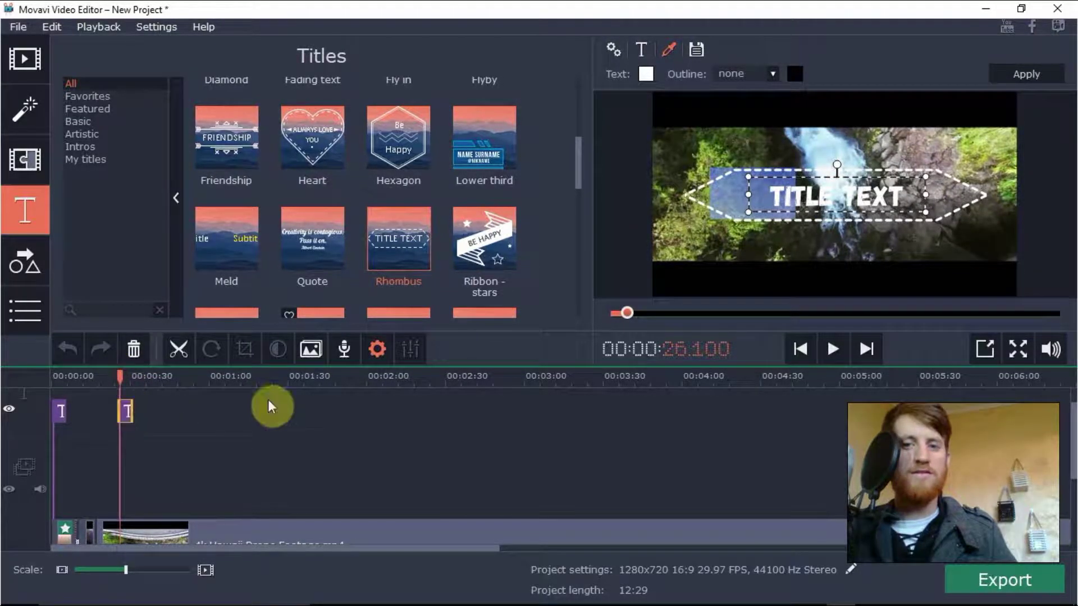
pyautogui.click(950, 172)
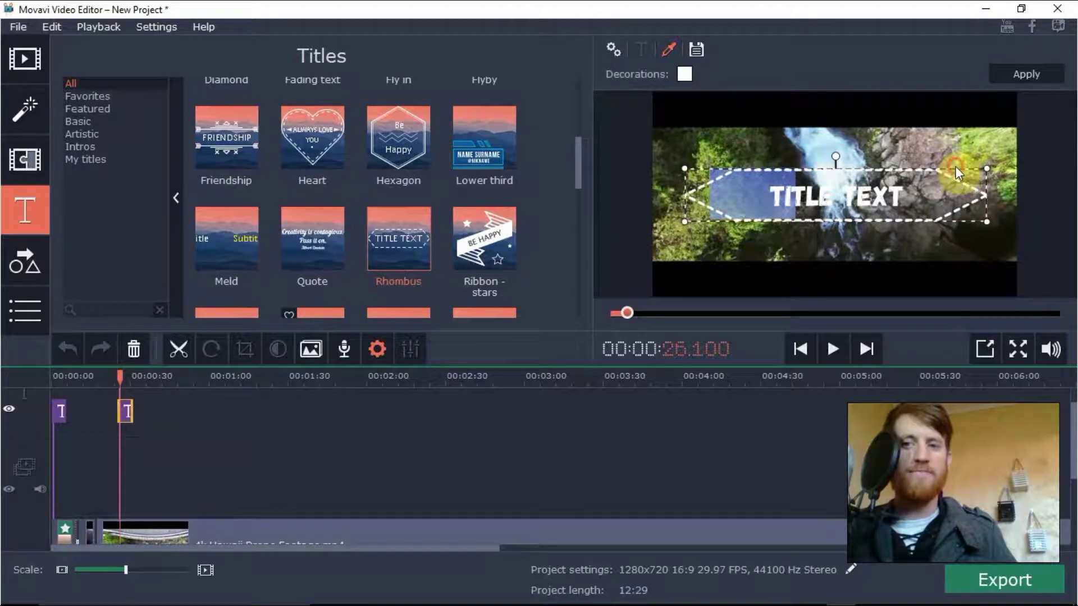
pyautogui.moveTo(956, 166); pyautogui.dragTo(984, 163)
pyautogui.click(917, 196)
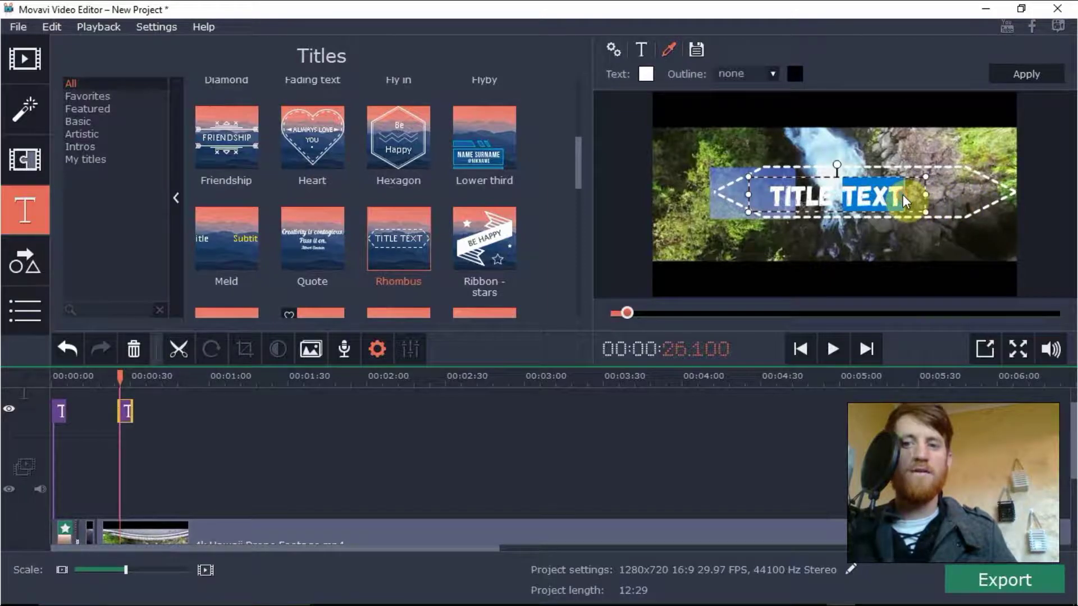
# Change the title text to SUBSCRIBE NOW and widen it to fit one line.
pyautogui.doubleClick(898, 192)
pyautogui.write('SU')
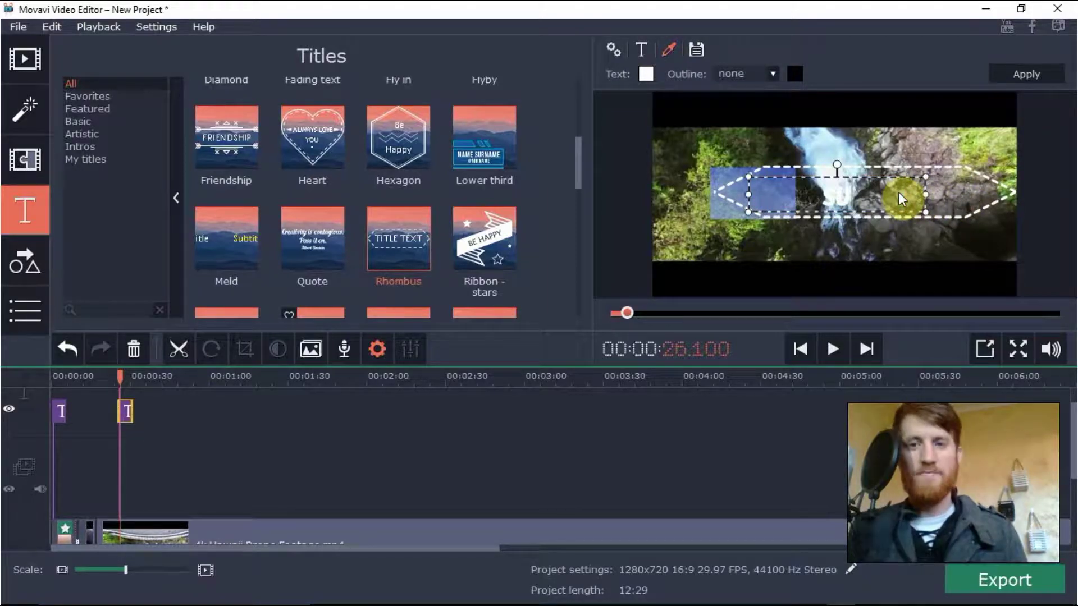
pyautogui.write('BSCRIBE NOW')
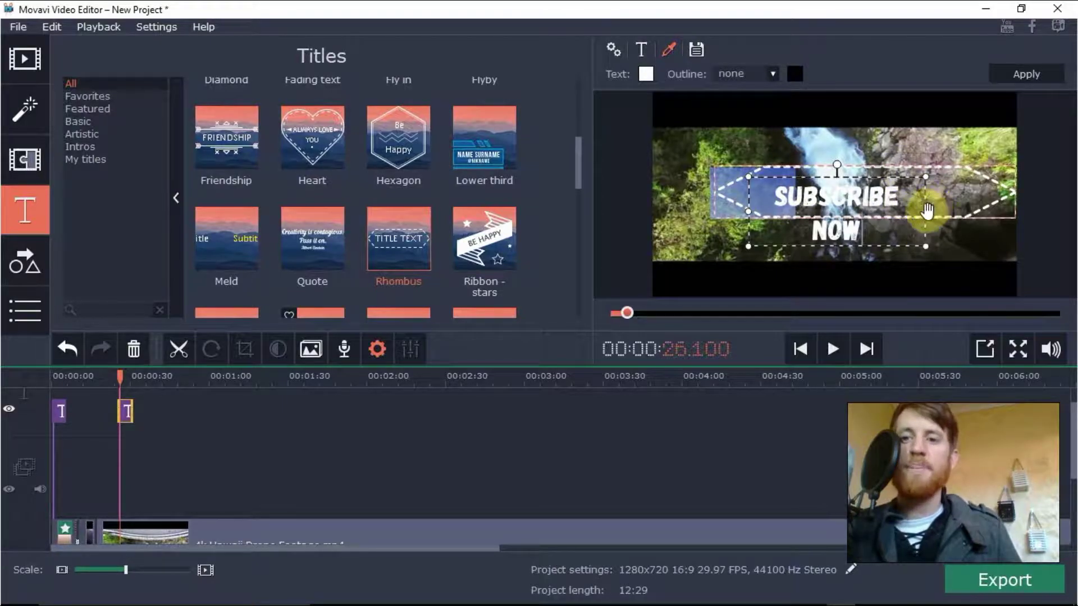
pyautogui.moveTo(927, 219); pyautogui.dragTo(961, 210)
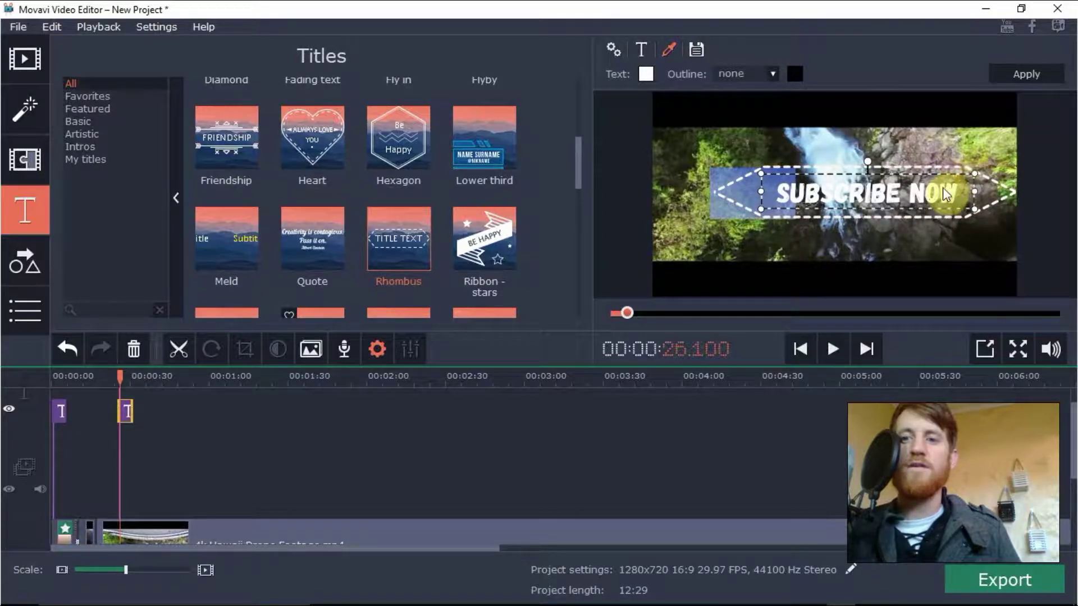
pyautogui.click(931, 142)
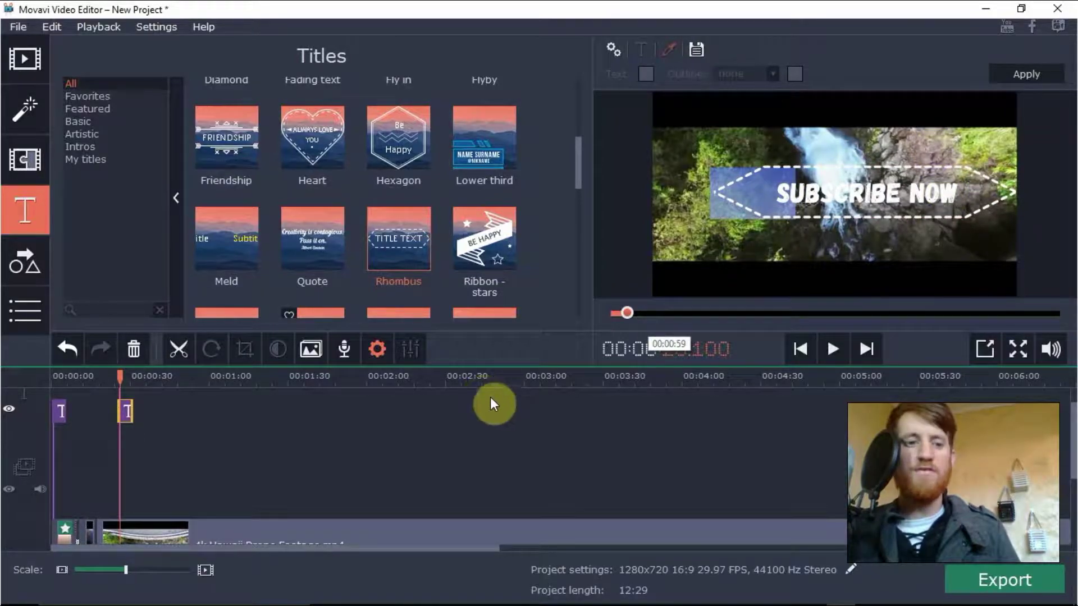
# Play the result to about 33 seconds, then preview Lower third, Western and Clean circle title templates.
pyautogui.click(832, 349)
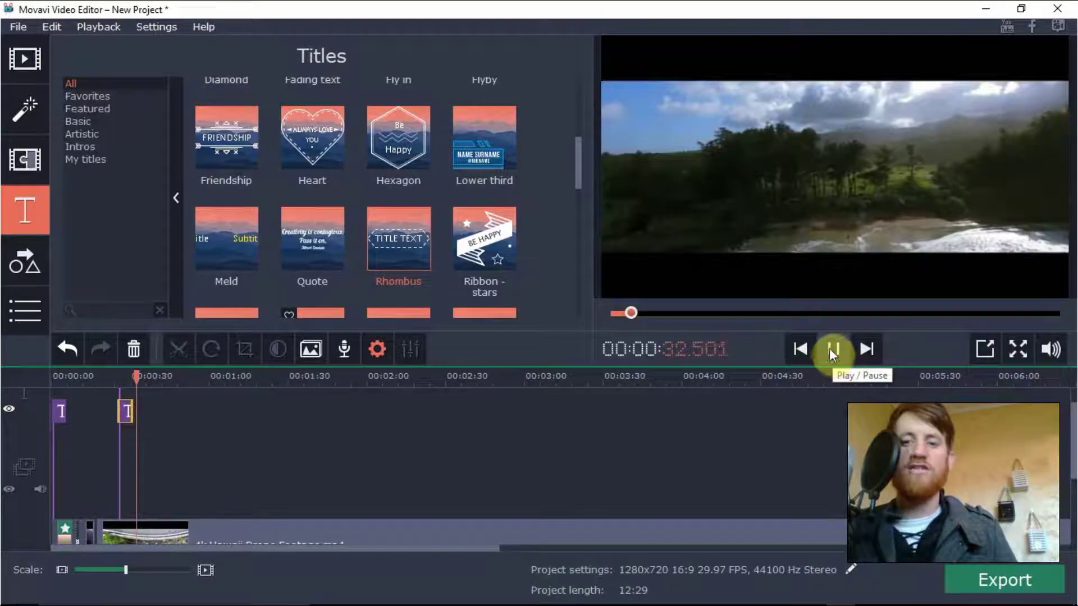
pyautogui.click(833, 348)
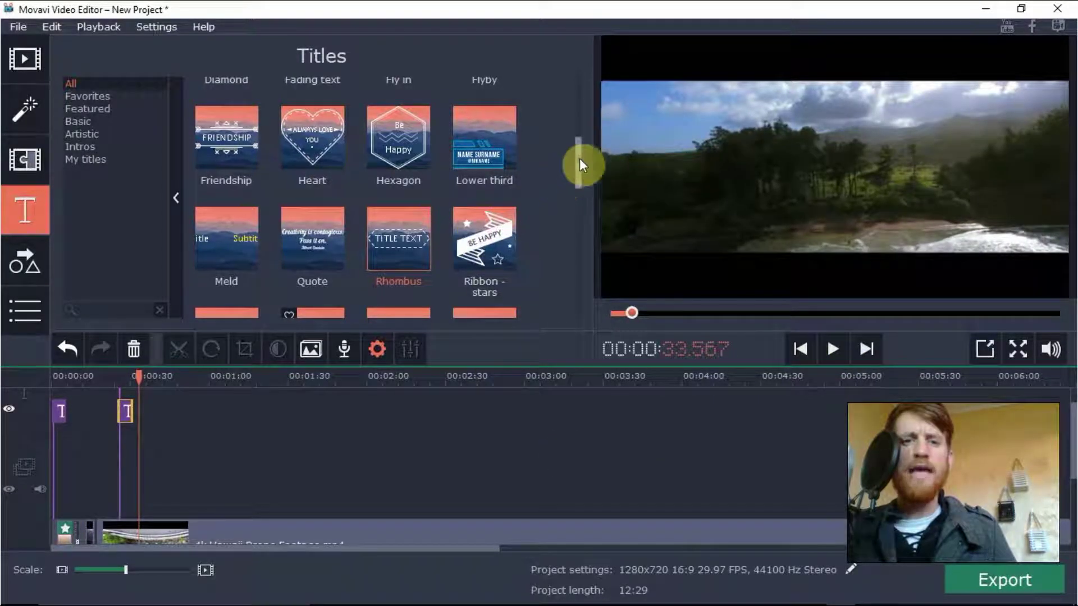
pyautogui.scroll(-1, 580, 161)
pyautogui.scroll(3, 580, 141)
pyautogui.scroll(-2, 507, 227)
pyautogui.click(501, 223)
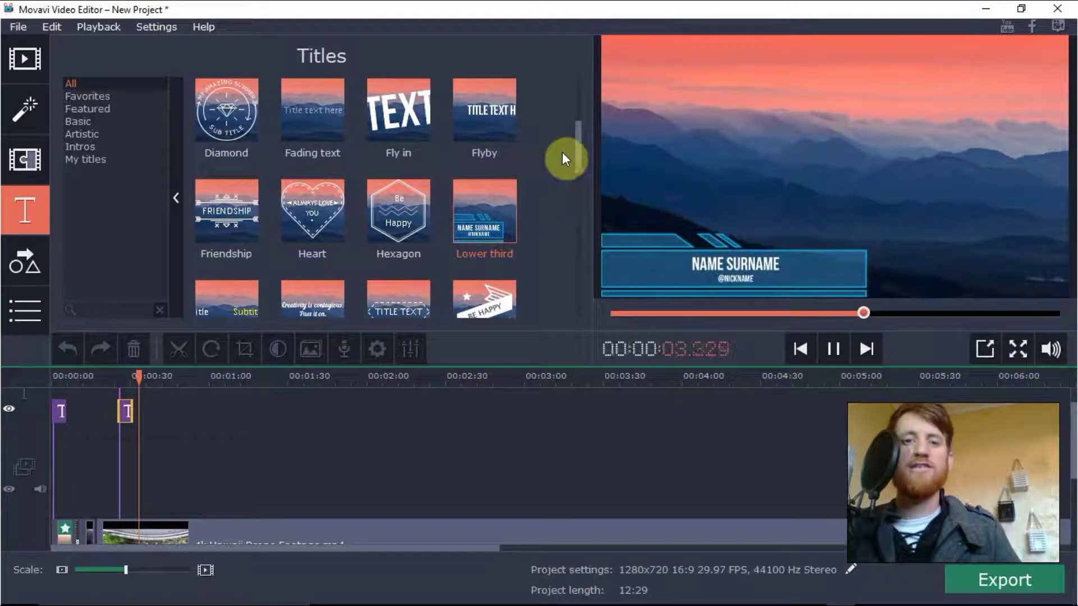
pyautogui.moveTo(577, 139); pyautogui.dragTo(588, 258)
pyautogui.click(431, 259)
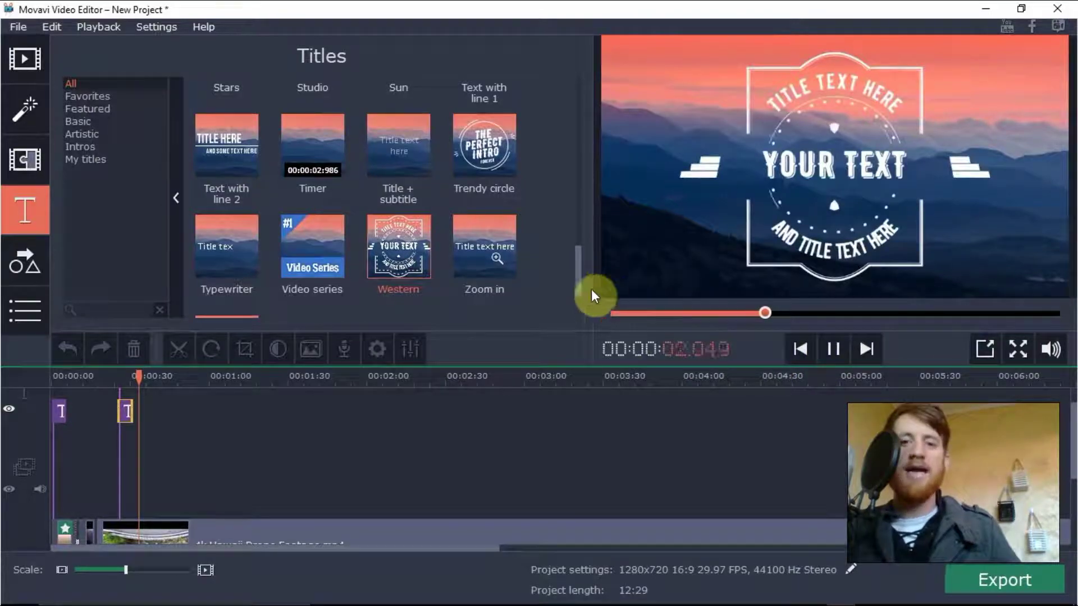
pyautogui.moveTo(576, 266); pyautogui.dragTo(570, 96)
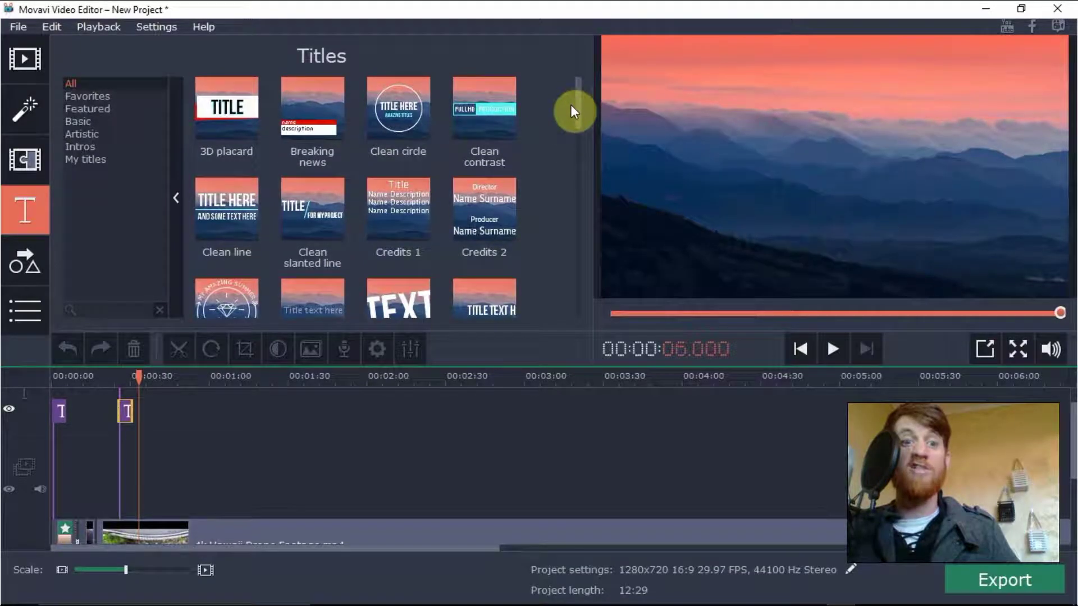
pyautogui.click(427, 134)
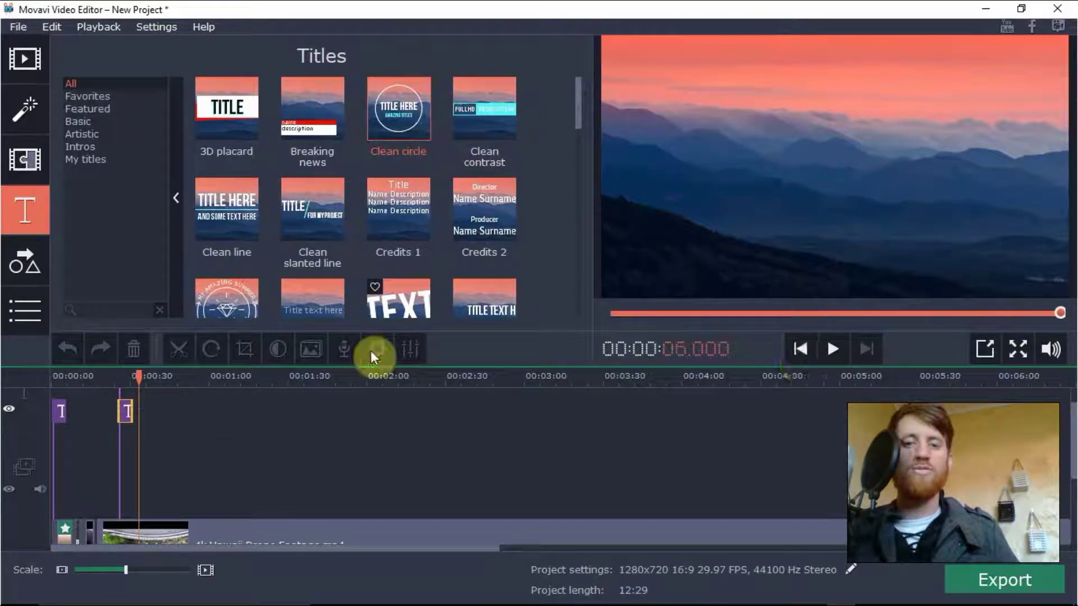
pyautogui.moveTo(578, 107); pyautogui.dragTo(577, 149)
# Rewind to about 0:10 and browse to the Downloads folder in the Add Media Files dialog.
pyautogui.moveTo(139, 375); pyautogui.dragTo(79, 376)
pyautogui.click(19, 63)
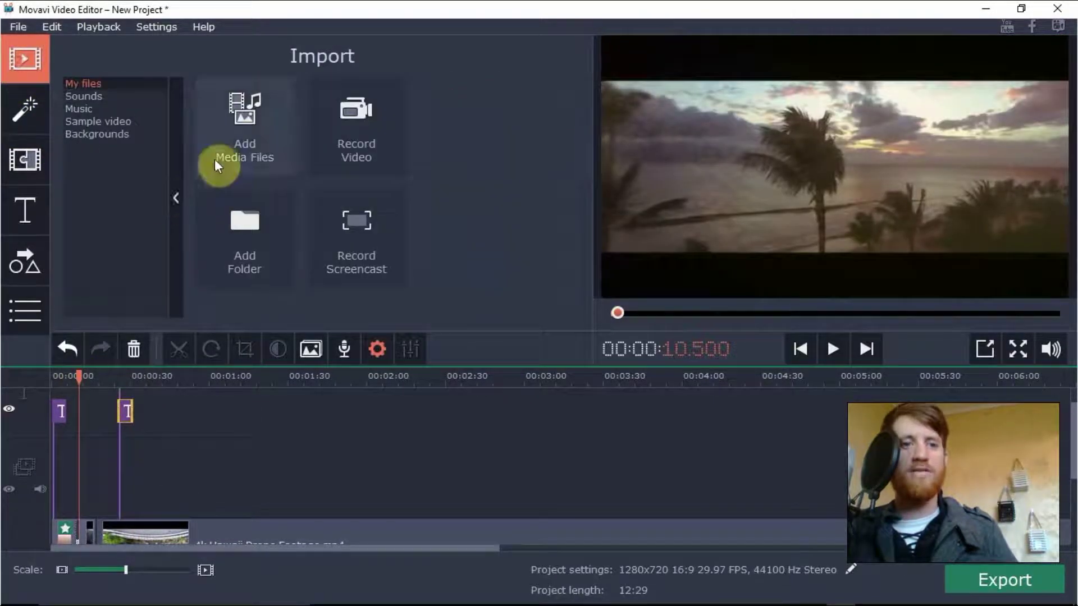
pyautogui.click(250, 137)
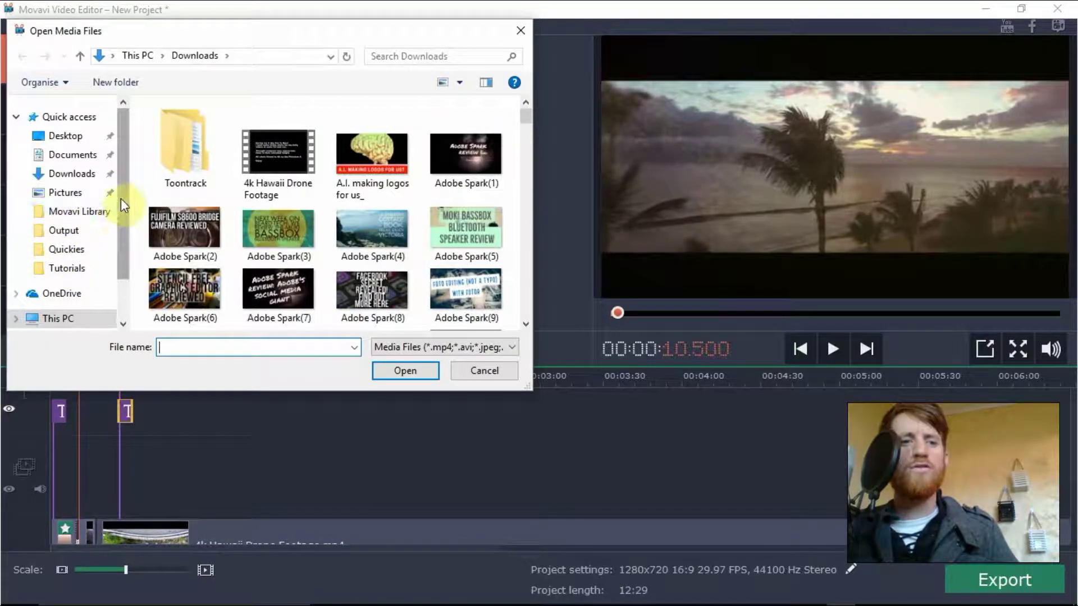
pyautogui.scroll(-1, 106, 208)
pyautogui.click(73, 142)
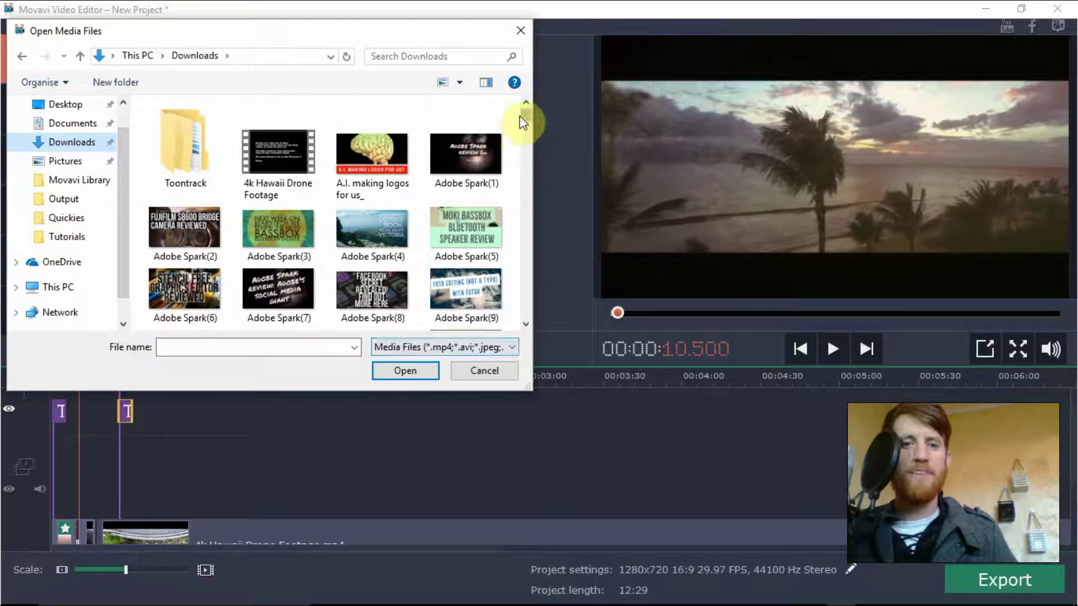
pyautogui.moveTo(525, 120); pyautogui.dragTo(527, 169)
# Import Cut_and_Run_Electronic_Hard.mp3, play the project to hear it, then rewind to the start.
pyautogui.click(188, 168)
pyautogui.click(404, 371)
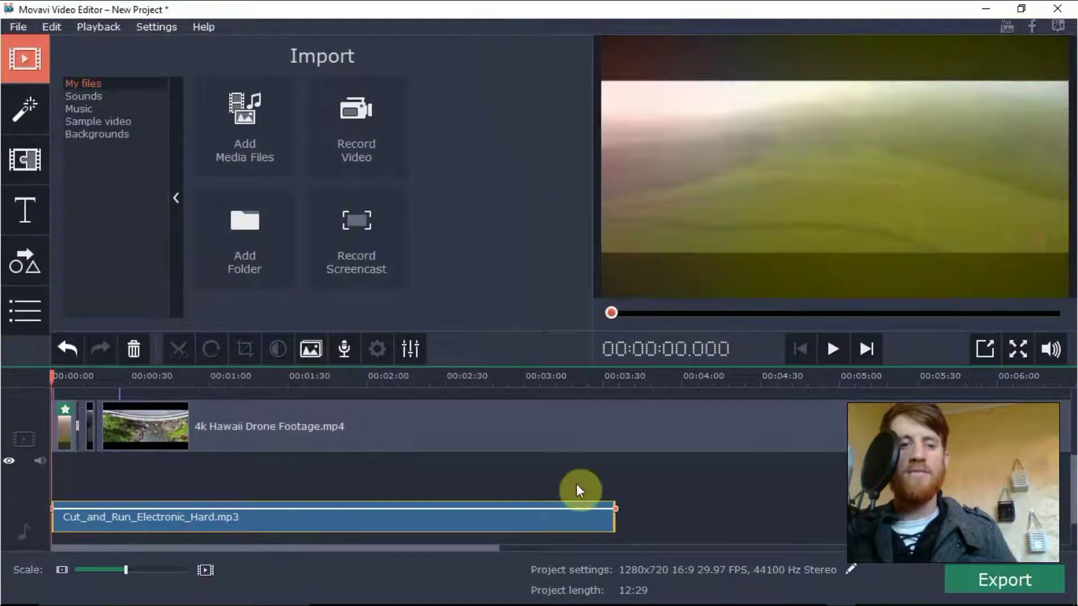
pyautogui.click(834, 349)
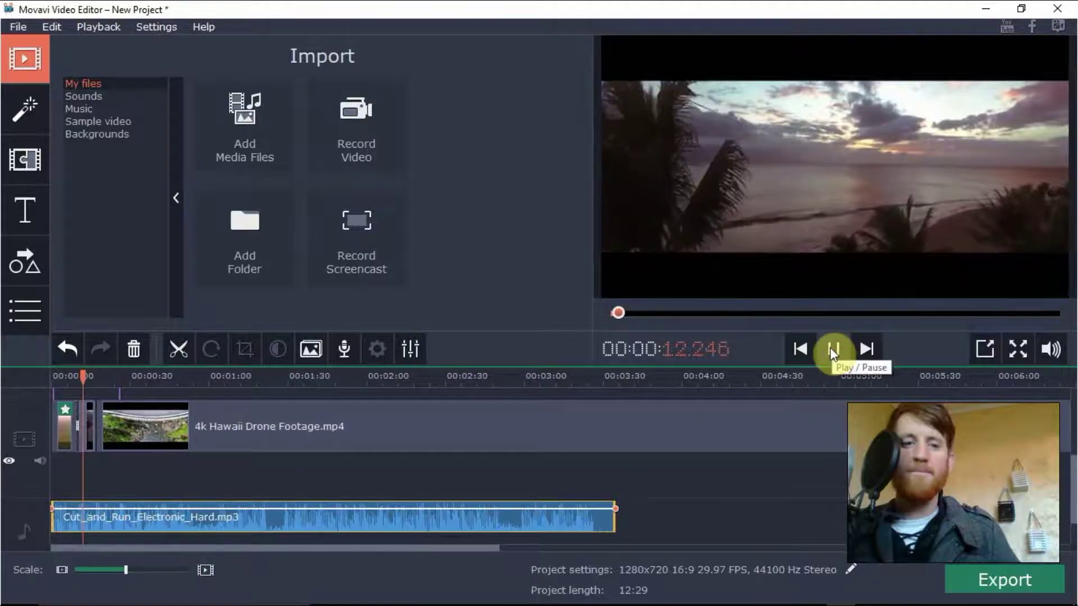
pyautogui.click(829, 348)
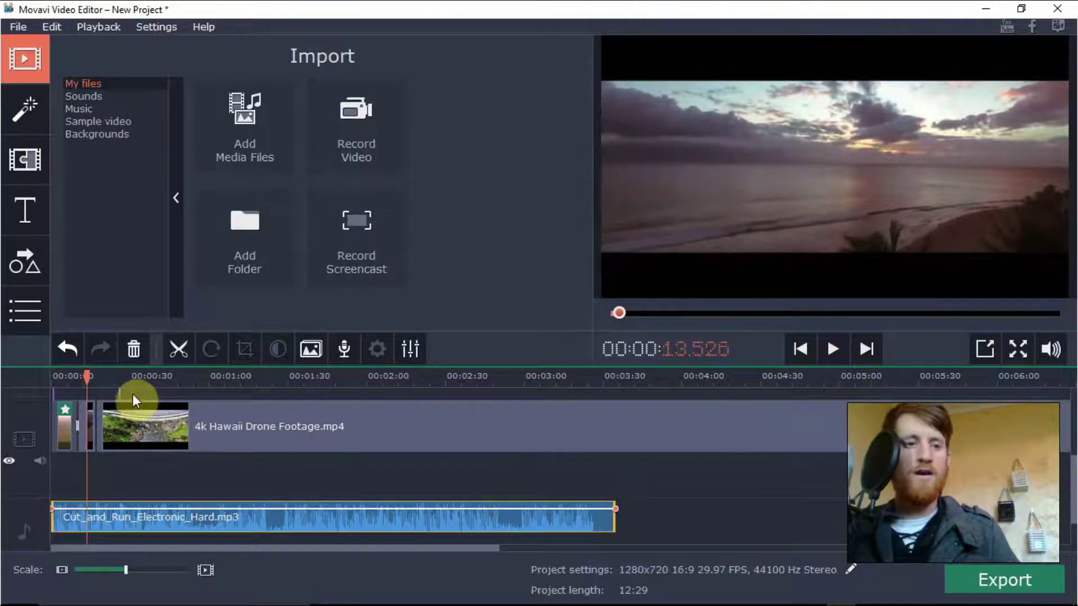
pyautogui.moveTo(87, 375); pyautogui.dragTo(51, 377)
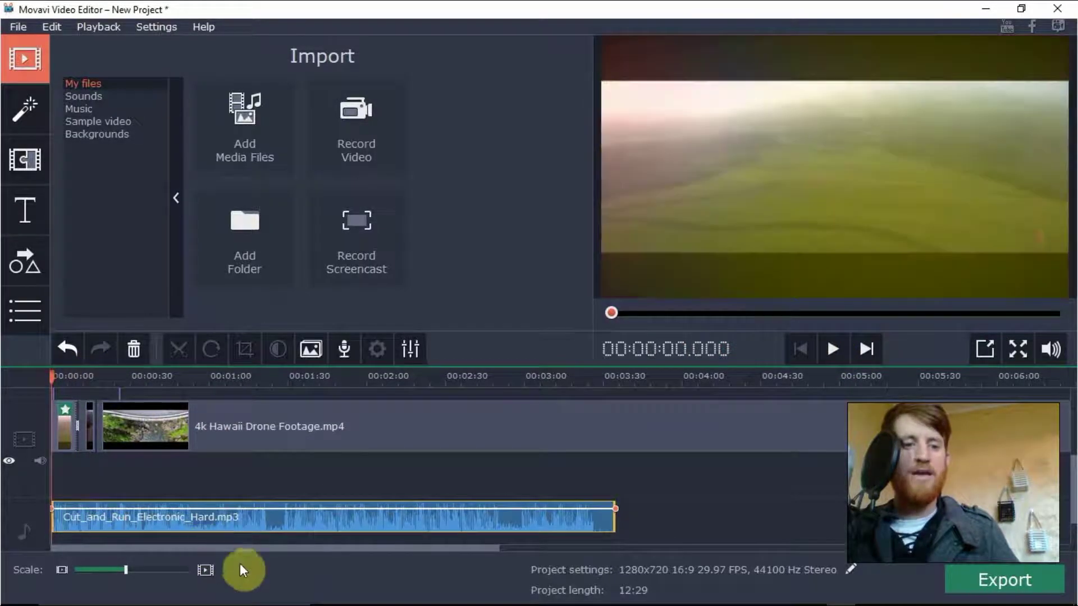
# Open the music clip's editing tools, glancing at its video settings before returning to Audio.
pyautogui.rightClick(450, 518)
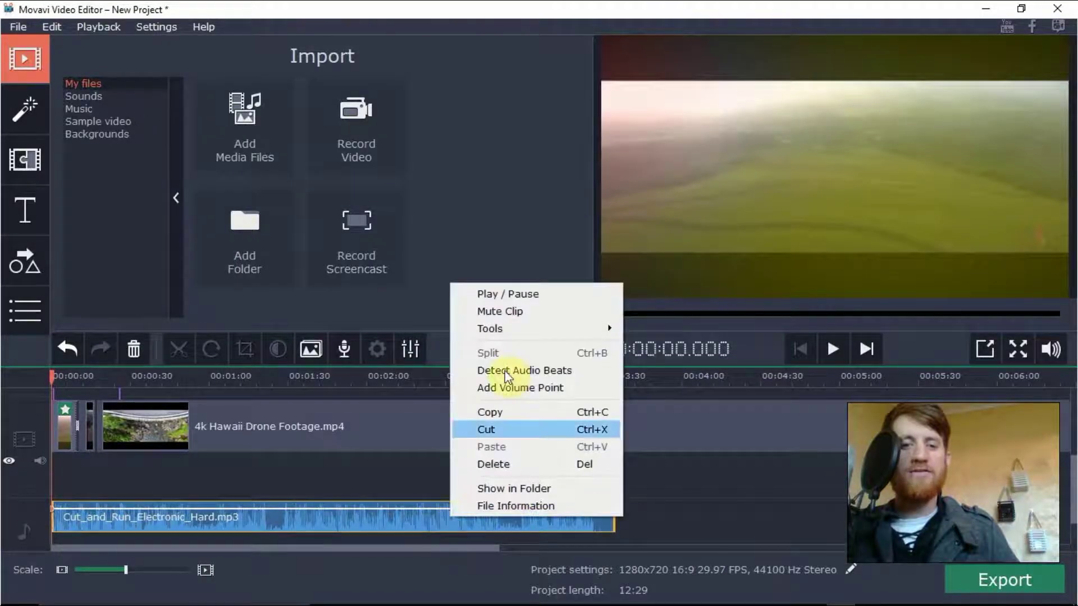
pyautogui.doubleClick(344, 517)
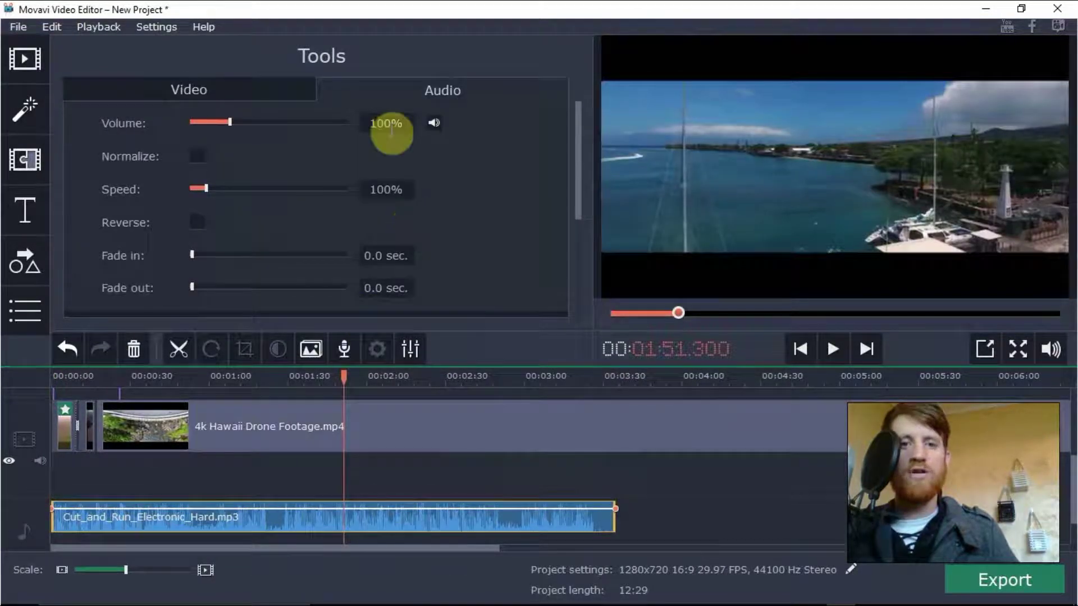
pyautogui.click(228, 85)
pyautogui.click(436, 93)
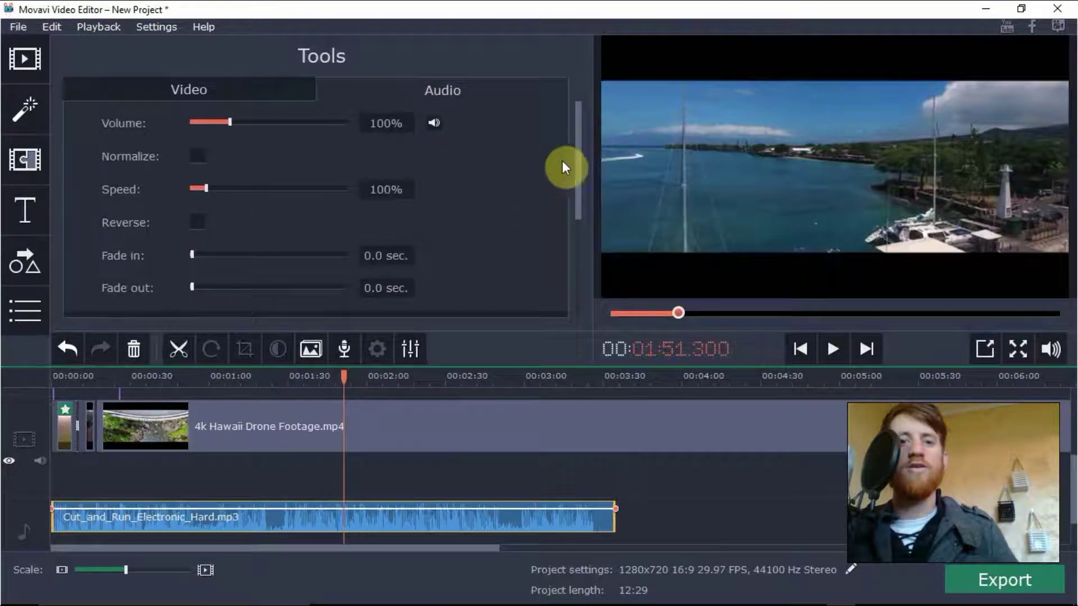
pyautogui.moveTo(579, 158); pyautogui.dragTo(578, 264)
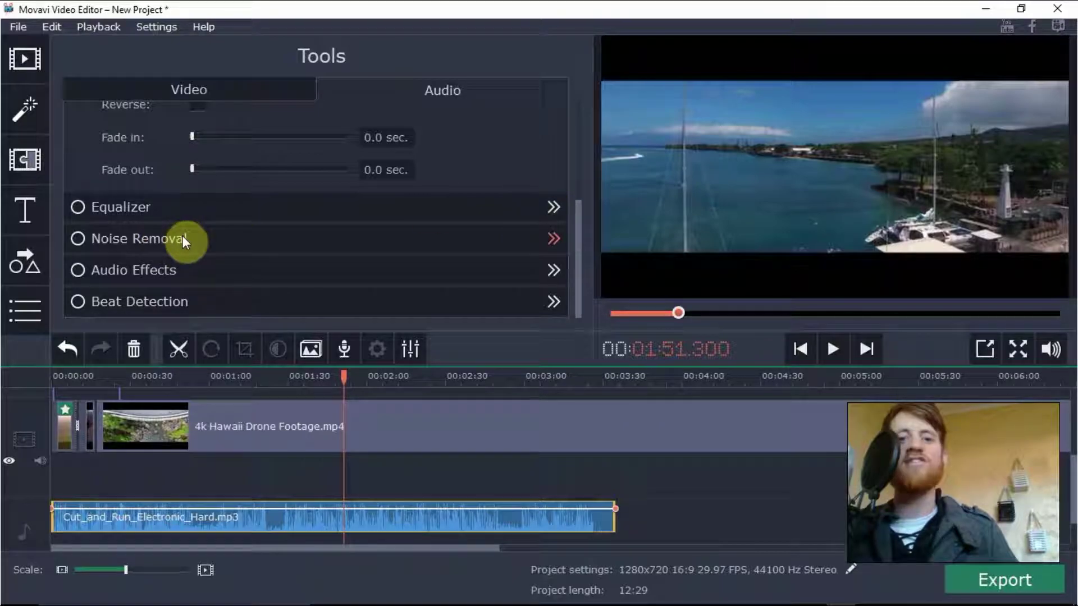
# Check the music's Audio Effects list, leave the effect at None, and return to the audio tools.
pyautogui.click(554, 271)
pyautogui.click(254, 124)
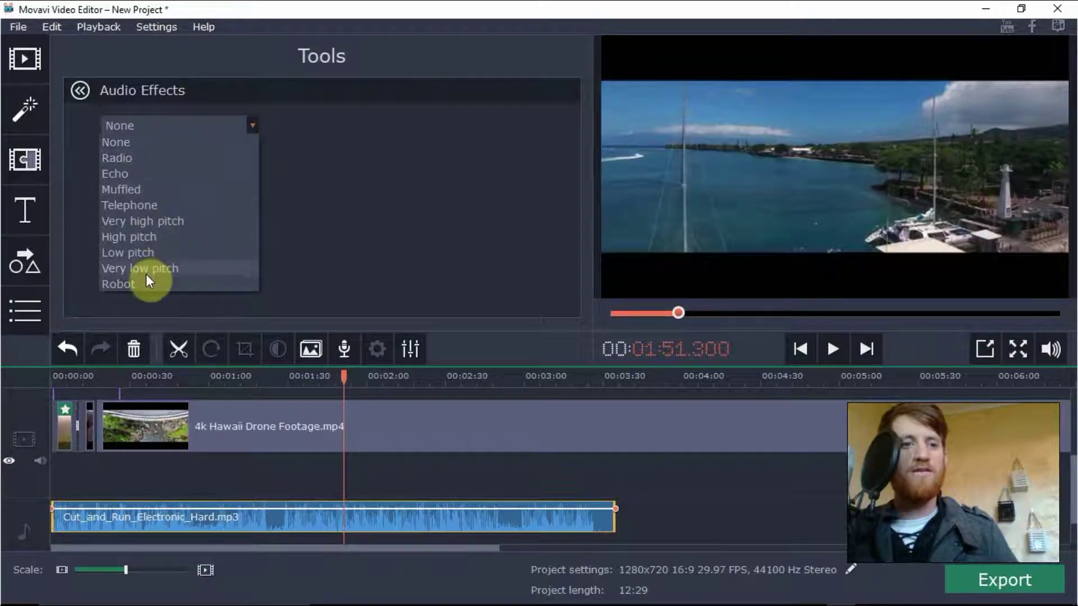
pyautogui.click(315, 207)
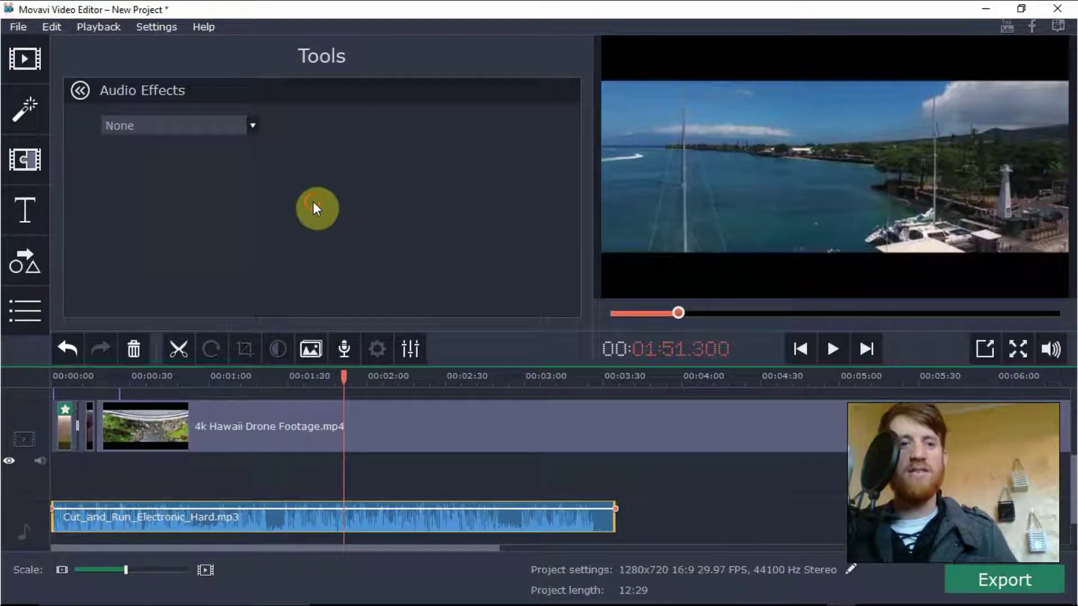
pyautogui.click(94, 98)
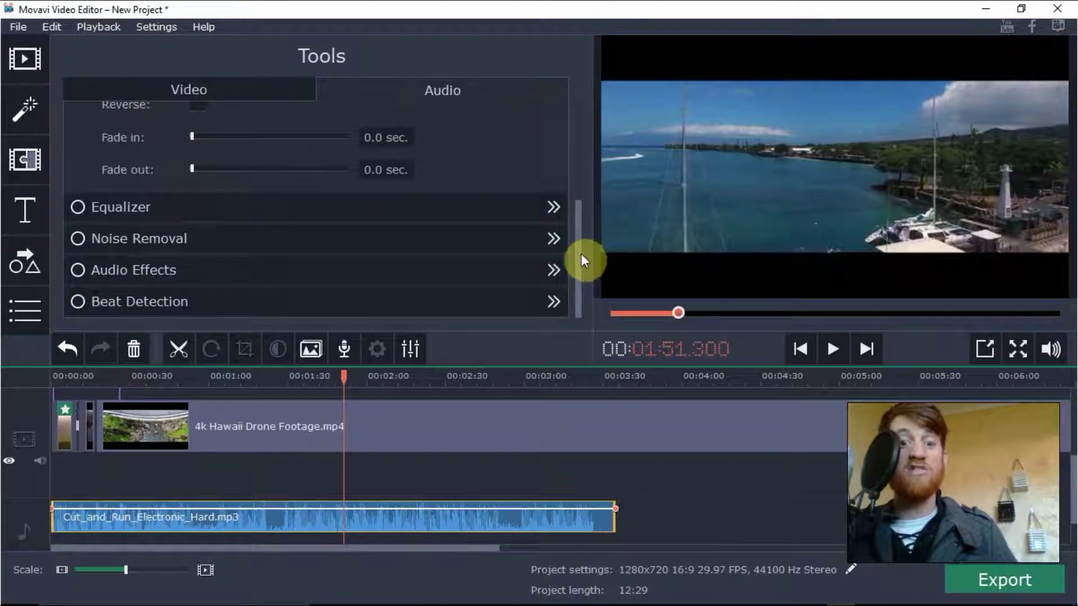
# Detect beats in the music, preview the markers from about 0:51, then clear them.
pyautogui.click(553, 302)
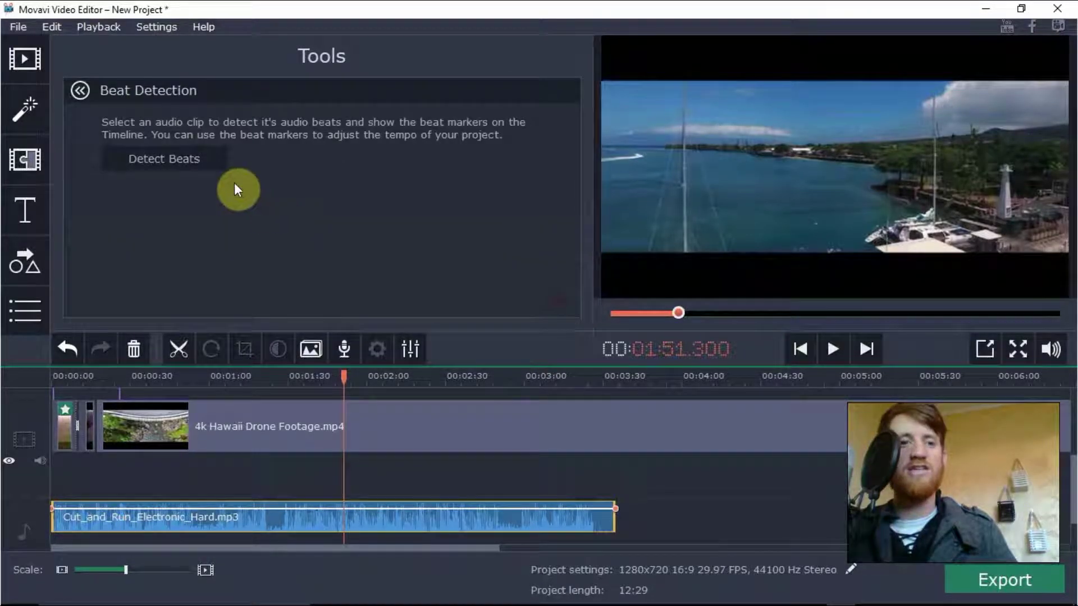
pyautogui.click(212, 165)
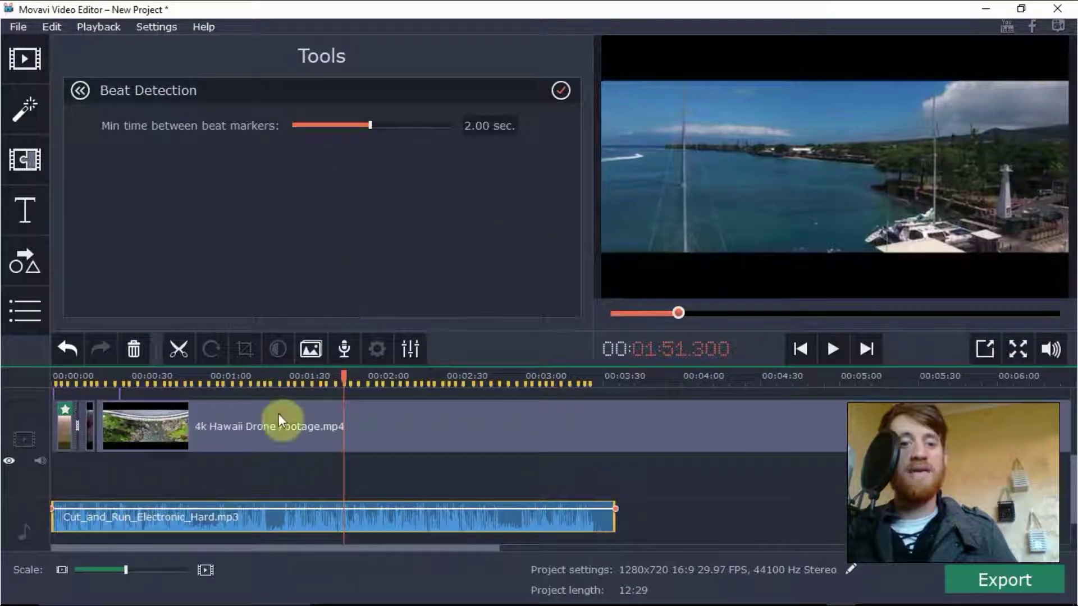
pyautogui.moveTo(344, 378); pyautogui.dragTo(114, 376)
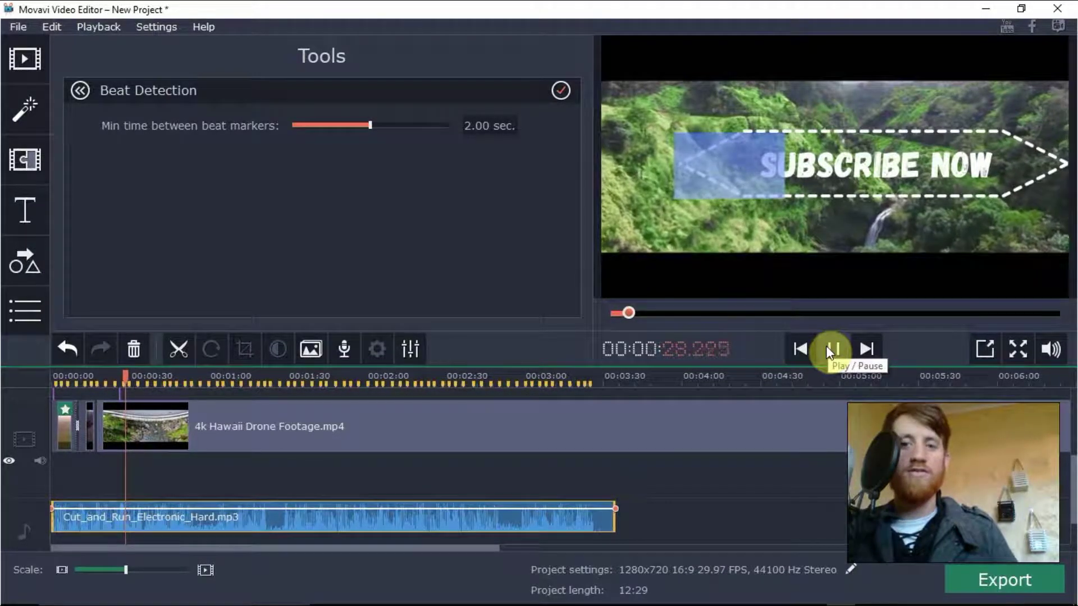
pyautogui.click(828, 346)
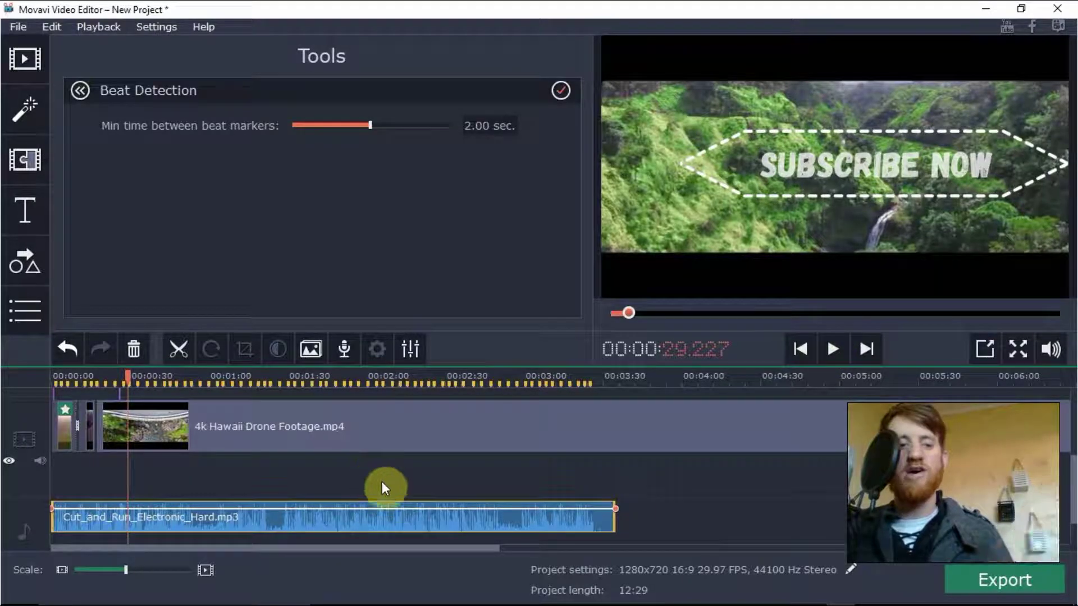
pyautogui.click(561, 91)
pyautogui.click(89, 102)
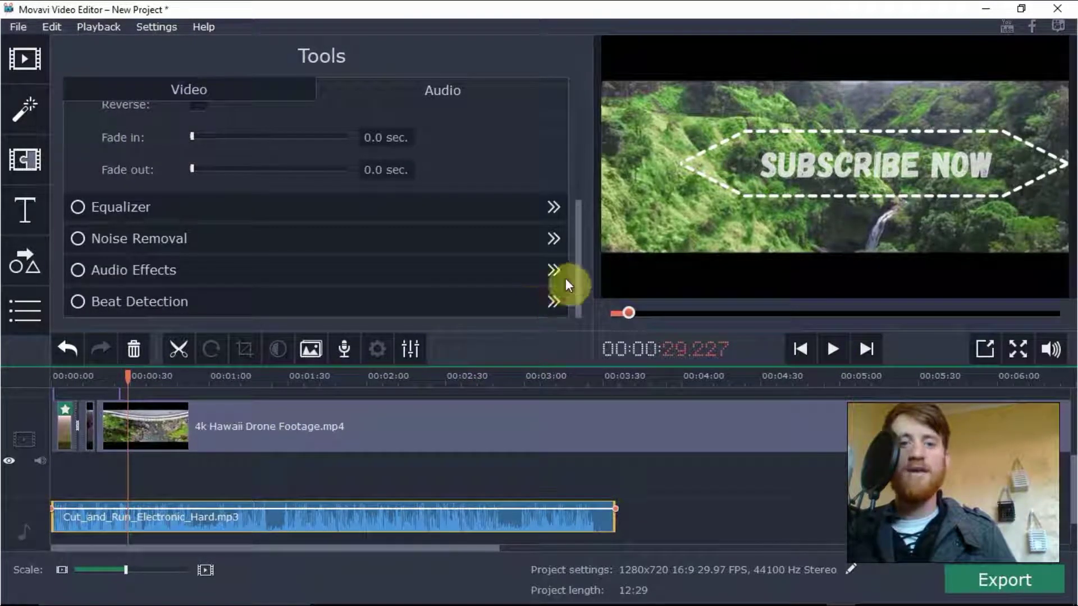
# Give the music a 3.5-second fade-out and move the playhead further into the footage.
pyautogui.moveTo(580, 253); pyautogui.dragTo(426, 152)
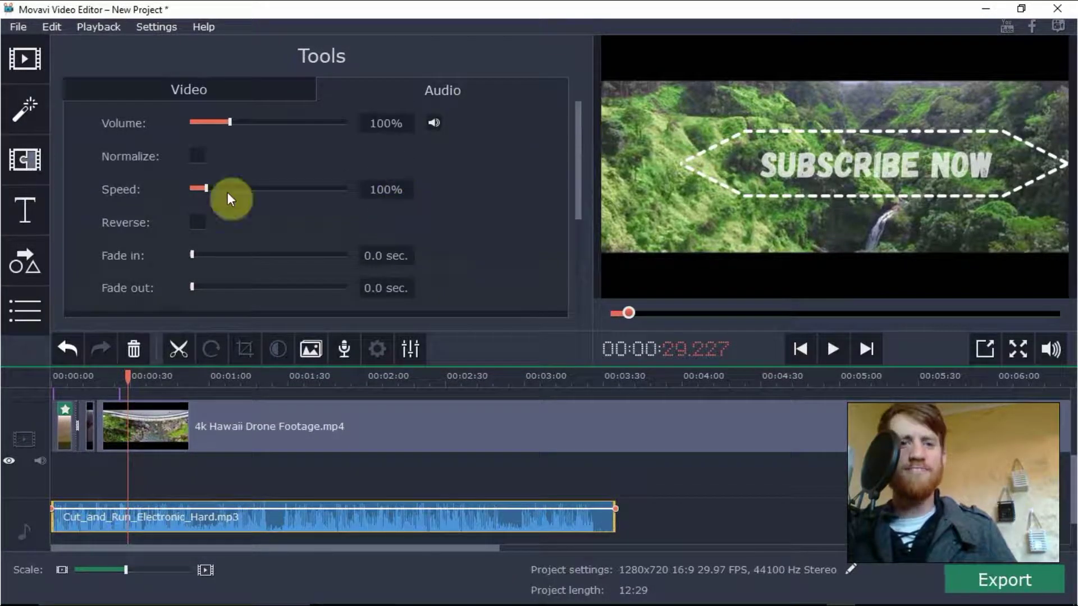
pyautogui.moveTo(191, 286); pyautogui.dragTo(219, 286)
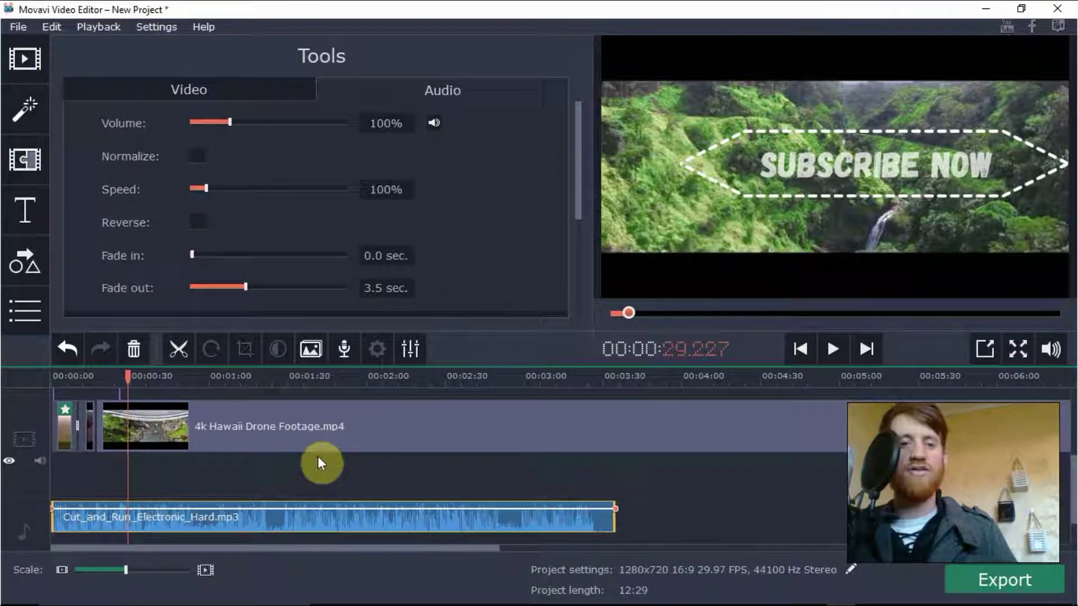
pyautogui.moveTo(128, 375); pyautogui.dragTo(359, 412)
# Split the drone clip at 1:58.2 and 0:33.6, then delete the middle piece.
pyautogui.click(353, 429)
pyautogui.click(171, 351)
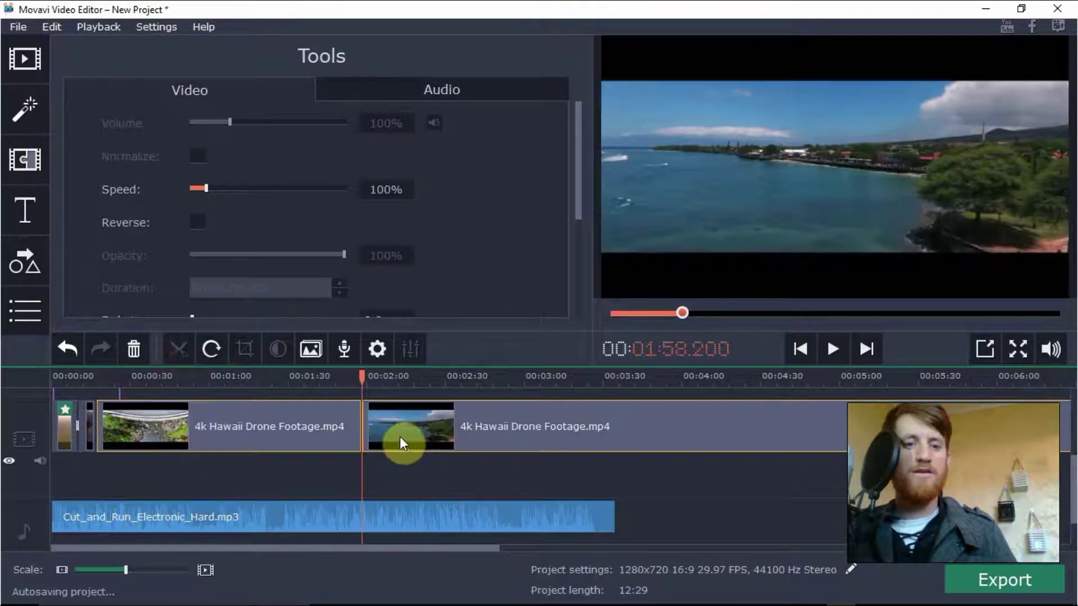
pyautogui.moveTo(360, 373); pyautogui.dragTo(135, 384)
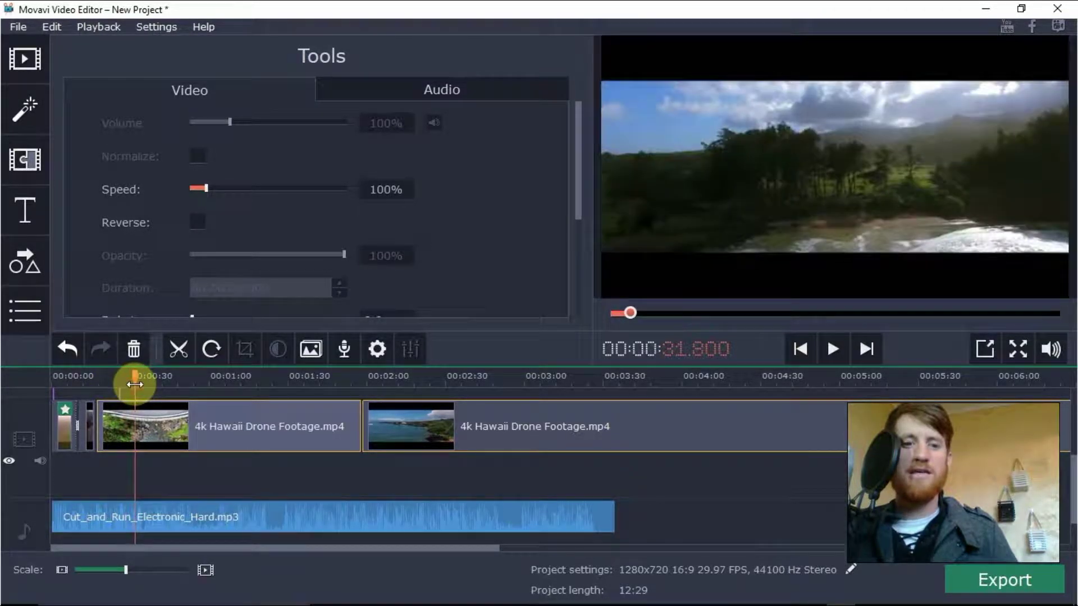
pyautogui.click(140, 422)
pyautogui.click(182, 355)
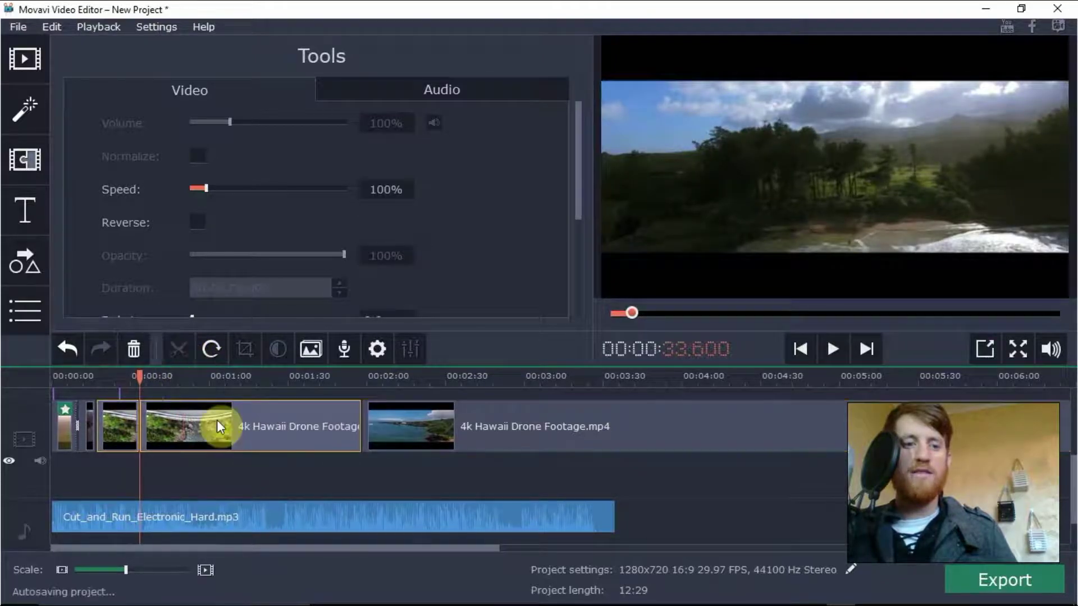
pyautogui.click(250, 423)
pyautogui.press('Delete')
pyautogui.moveTo(249, 375); pyautogui.dragTo(126, 375)
# Place a Crossfade transition at the join between the two drone clips.
pyautogui.click(27, 163)
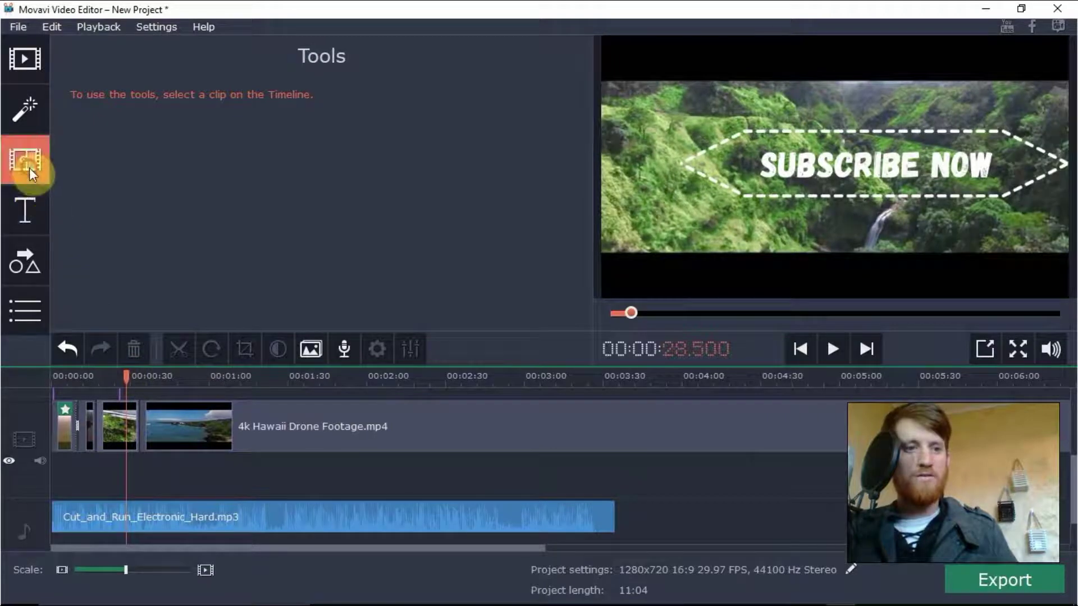
pyautogui.scroll(-10, 574, 255)
pyautogui.moveTo(590, 304)
pyautogui.mouseDown()
pyautogui.moveTo(568, 137)
pyautogui.moveTo(575, 103)
pyautogui.mouseUp()
pyautogui.moveTo(313, 190)
pyautogui.mouseDown()
pyautogui.moveTo(248, 233)
pyautogui.moveTo(308, 282)
pyautogui.moveTo(163, 419)
pyautogui.moveTo(138, 413)
pyautogui.mouseUp()
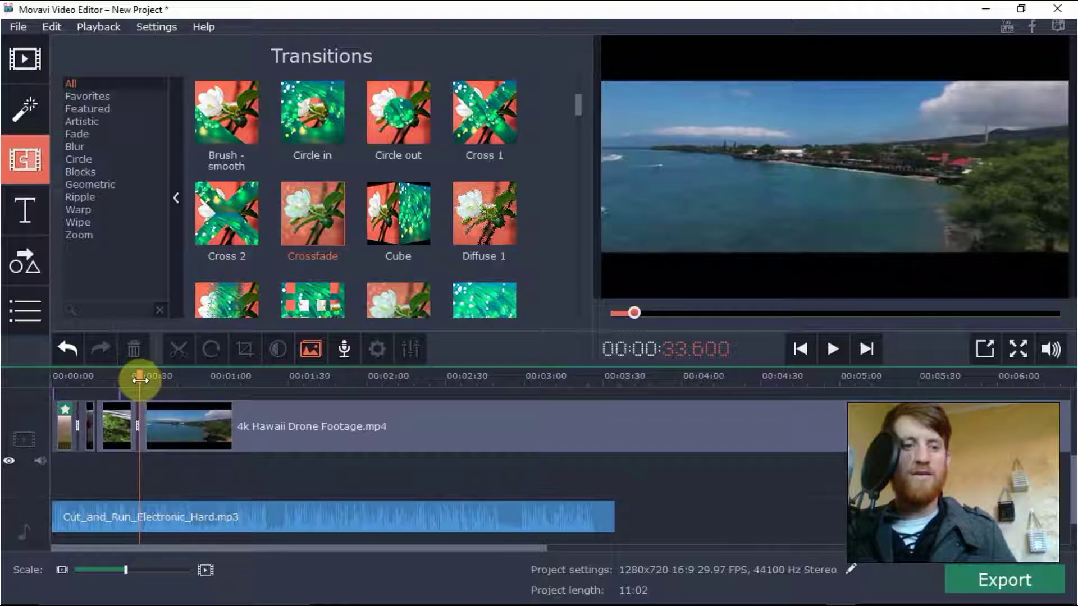
# Play back the crossfade from just before the 0:33.6 cut.
pyautogui.moveTo(140, 376); pyautogui.dragTo(133, 375)
pyautogui.click(832, 348)
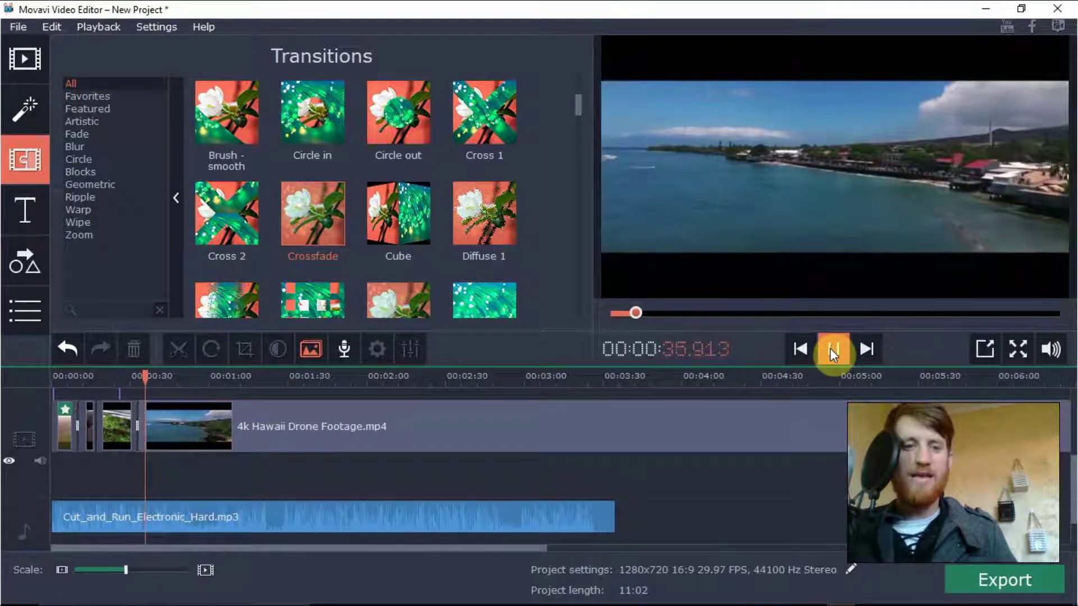
pyautogui.click(833, 351)
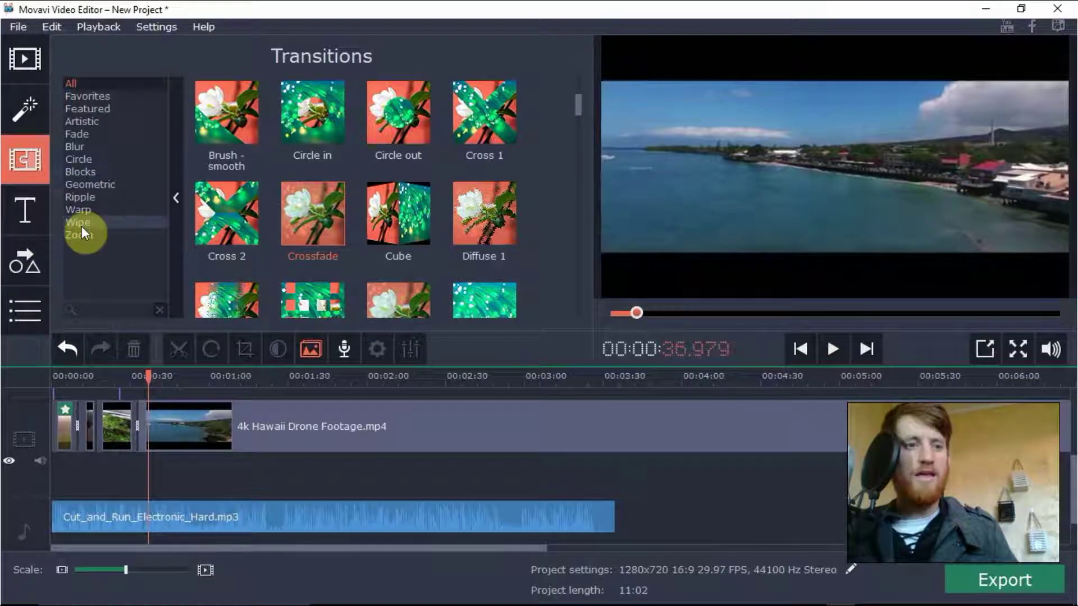
pyautogui.click(24, 307)
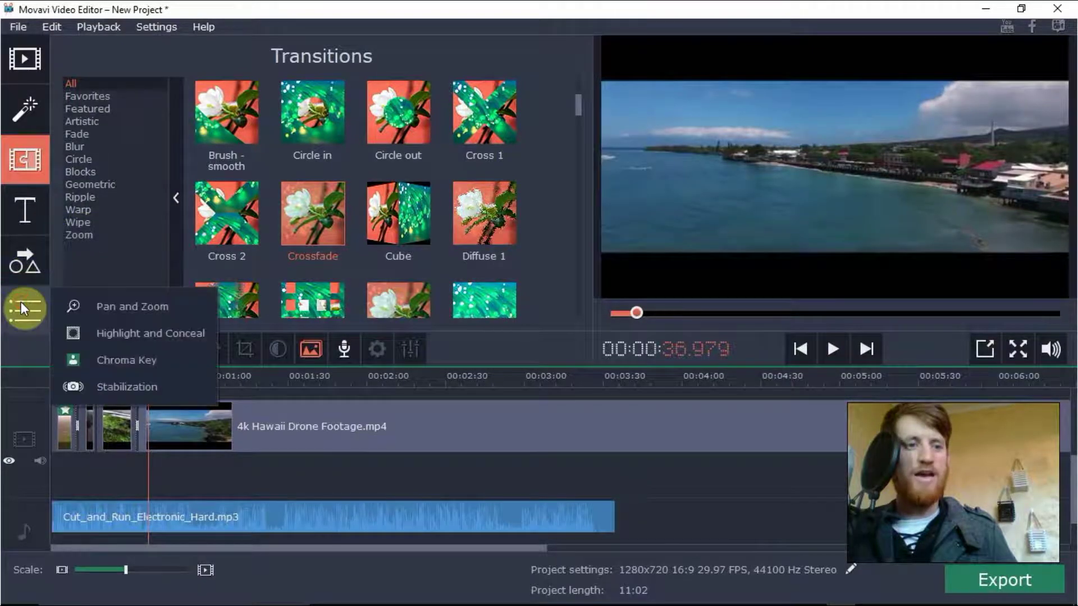
# Browse the Shapes-with-text callouts, then the video filters collection.
pyautogui.click(29, 271)
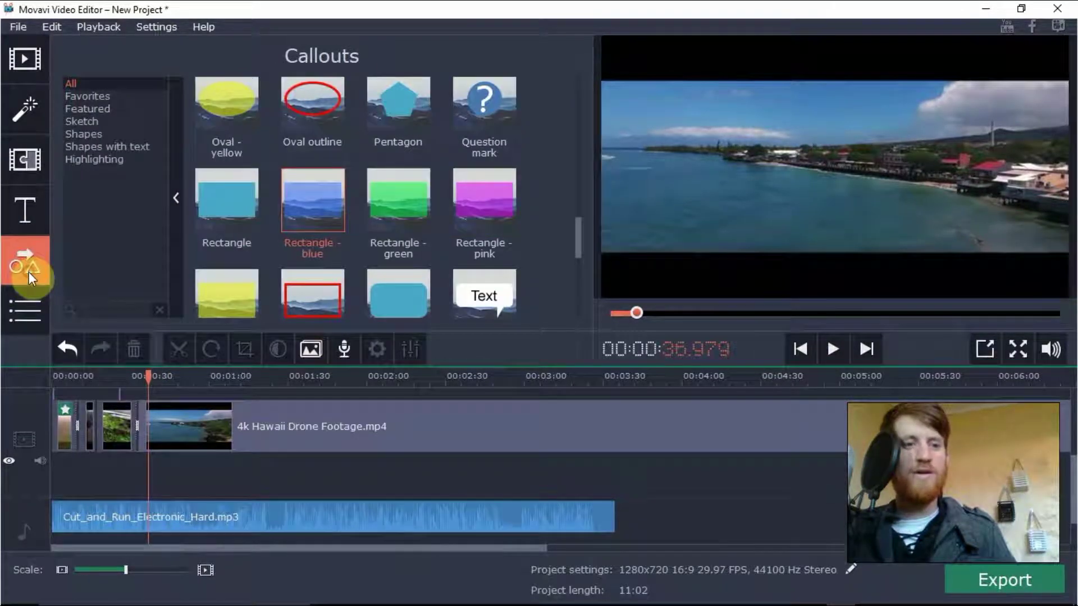
pyautogui.click(95, 135)
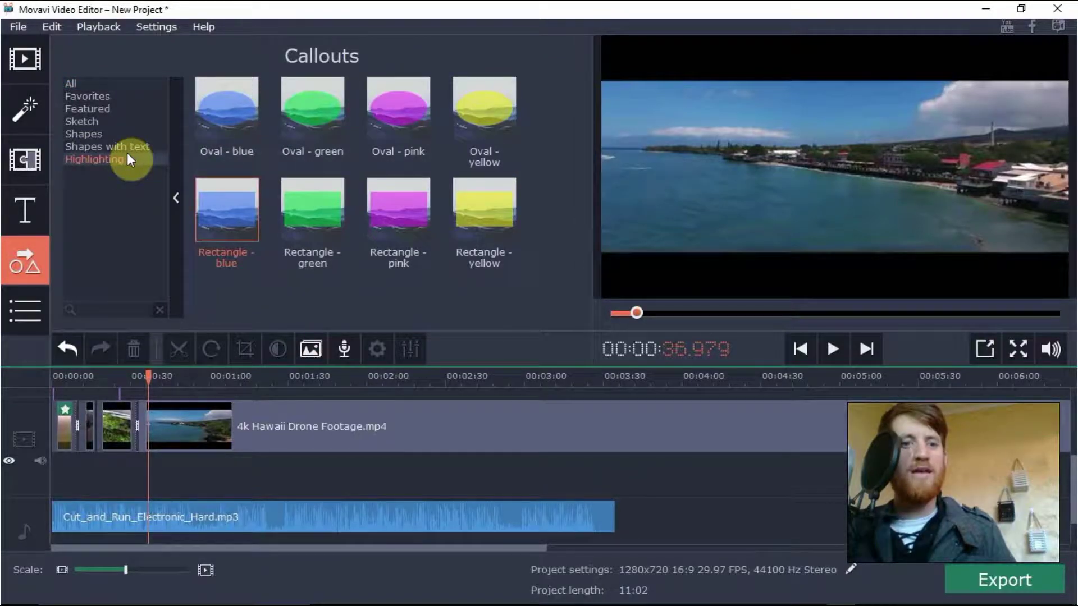
pyautogui.click(127, 148)
pyautogui.click(24, 108)
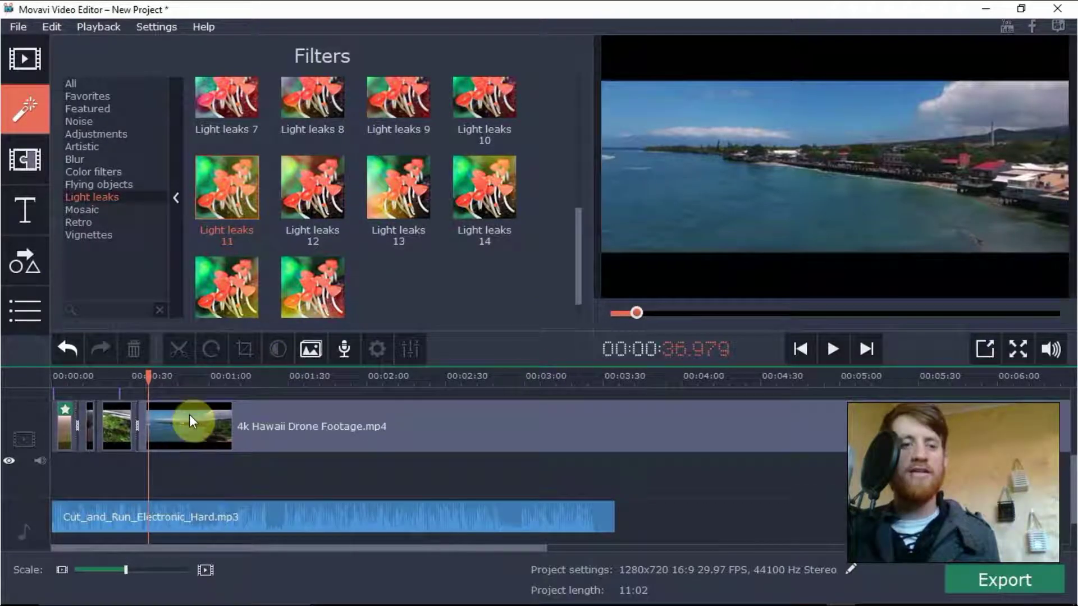
# Move playback to about 0:44 and open the Add Media Files window on Downloads.
pyautogui.click(156, 375)
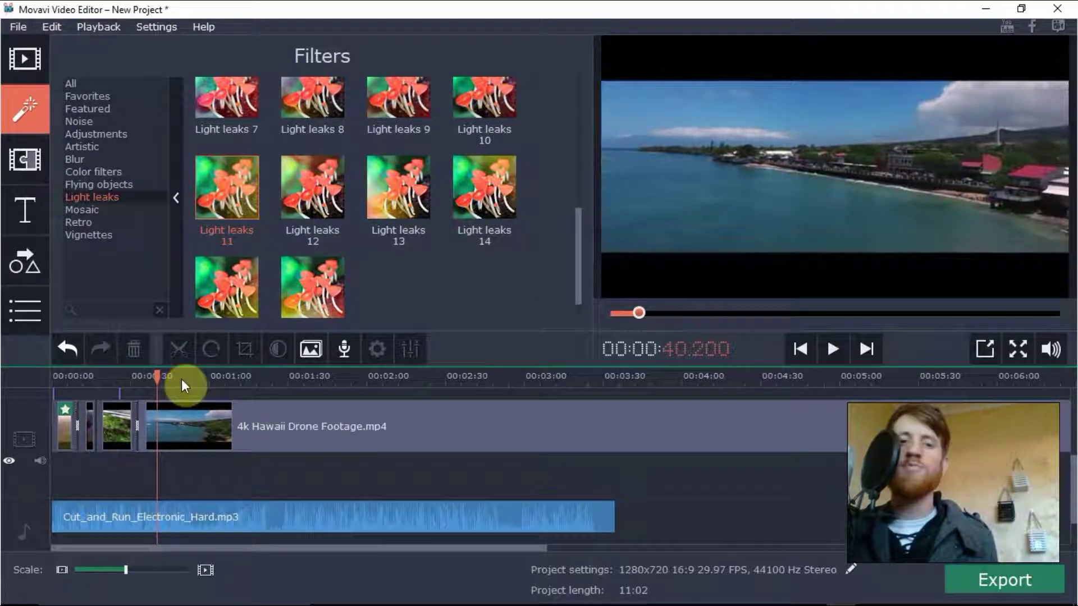
pyautogui.moveTo(174, 389); pyautogui.dragTo(186, 458)
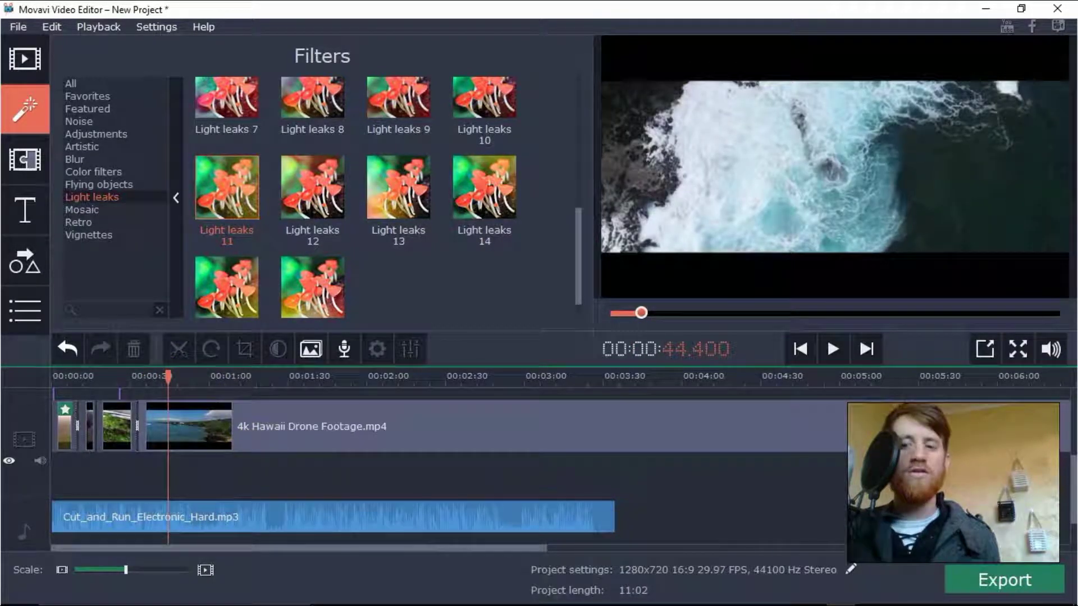
pyautogui.scroll(5, 585, 500)
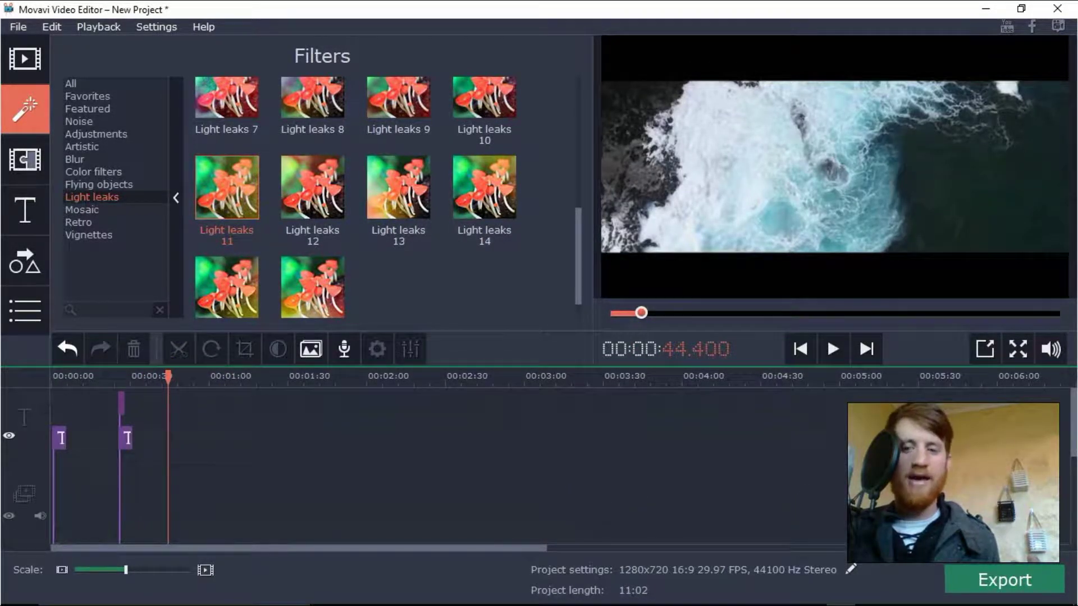
pyautogui.scroll(-1, 360, 430)
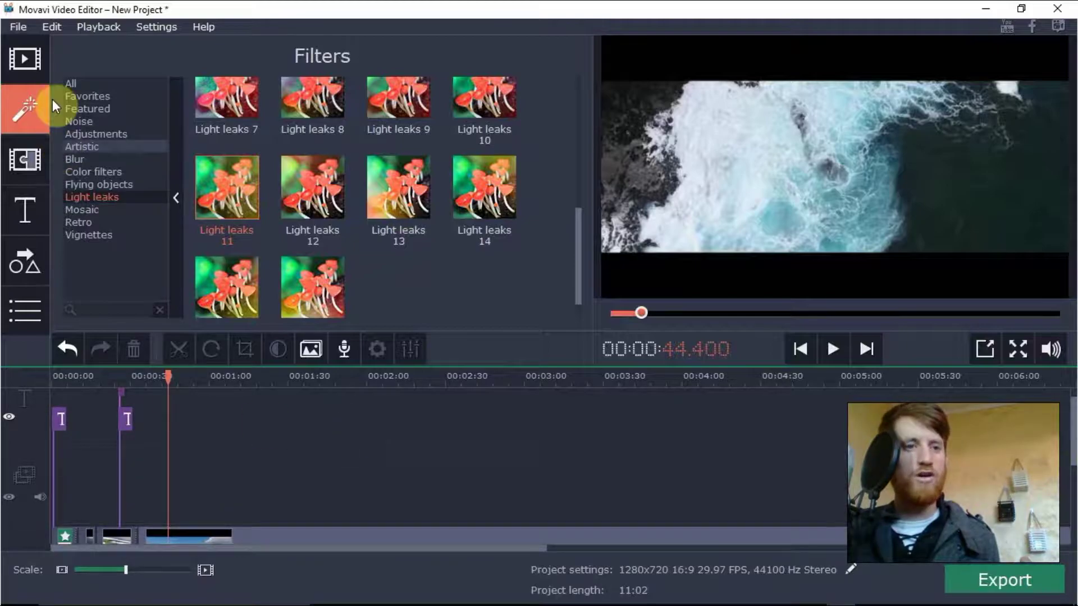
pyautogui.click(25, 58)
pyautogui.click(242, 133)
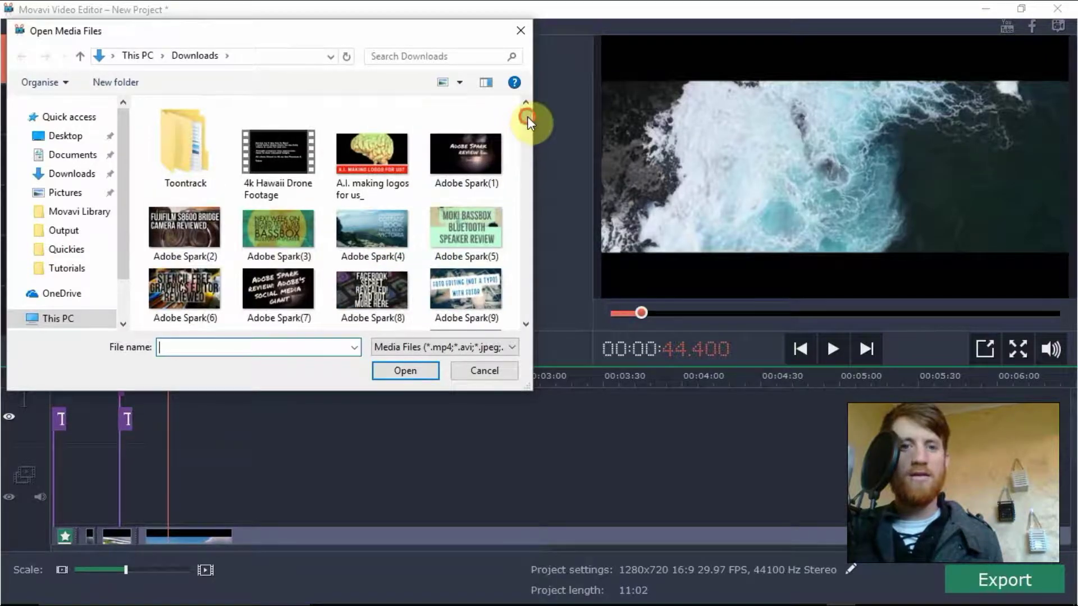
# Move the playhead to 07:20.7 and open the ink-splat overlay clip for picture-in-picture editing.
pyautogui.moveTo(527, 118); pyautogui.dragTo(531, 160)
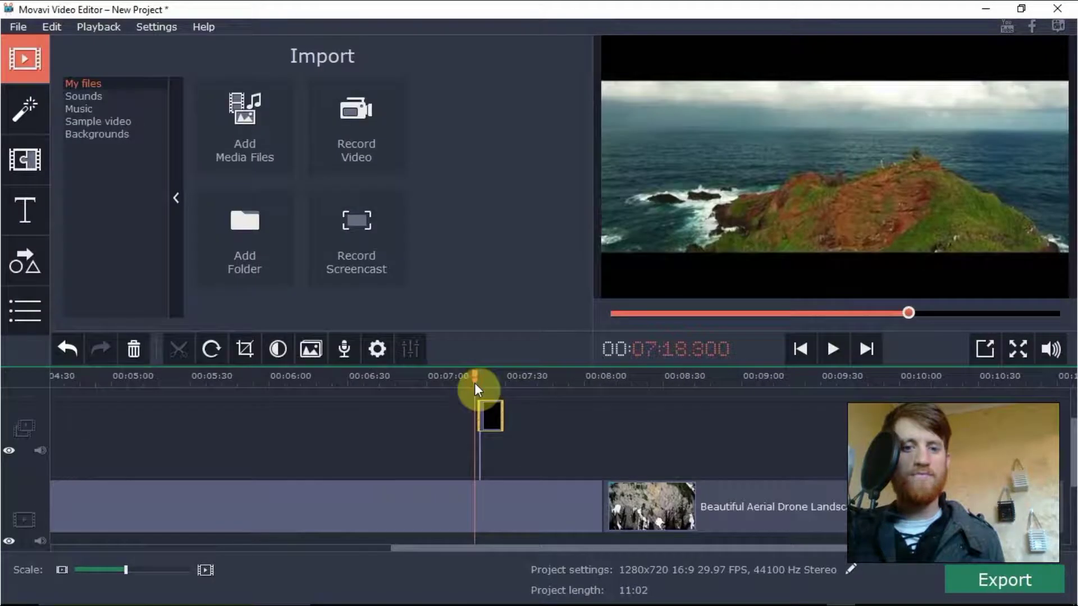
pyautogui.moveTo(474, 382)
pyautogui.mouseDown()
pyautogui.moveTo(498, 373)
pyautogui.moveTo(489, 374)
pyautogui.mouseUp()
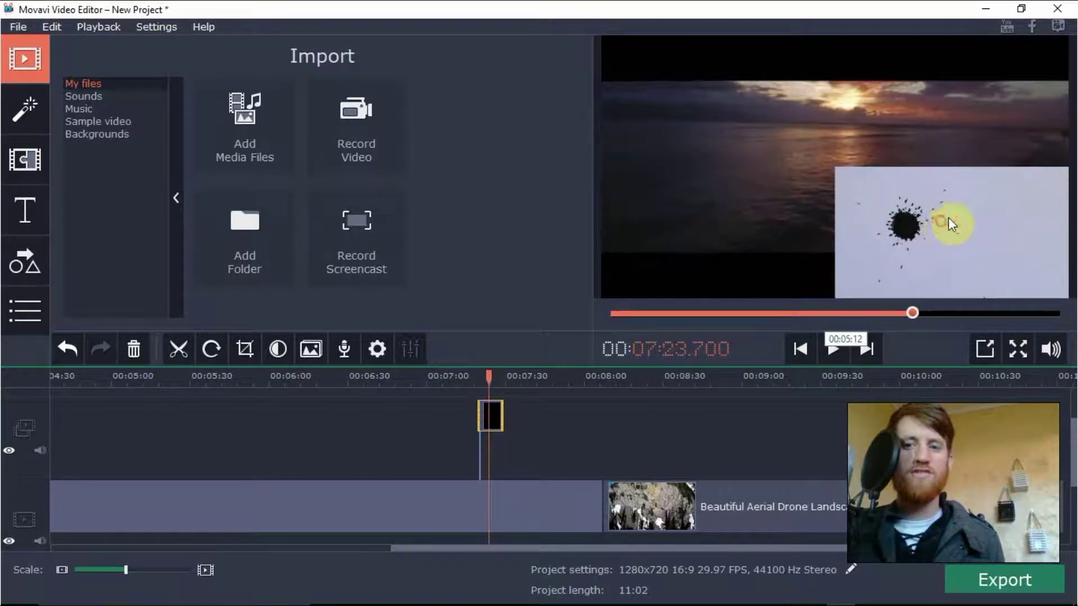
pyautogui.doubleClick(499, 415)
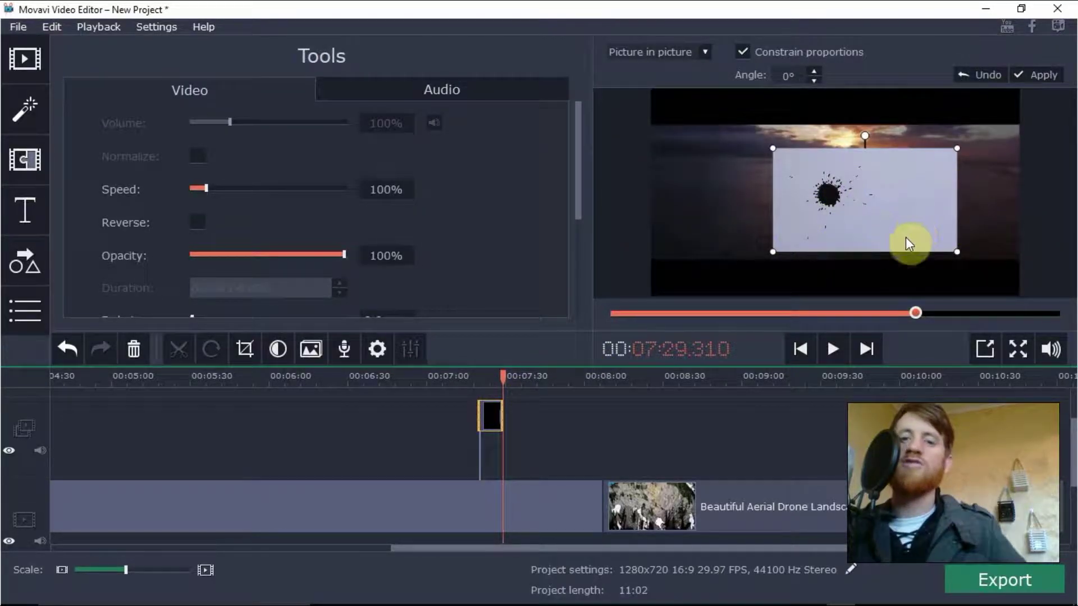
# Leave overlay editing and scrub back to about 6:13, glancing at transitions and titles.
pyautogui.click(473, 381)
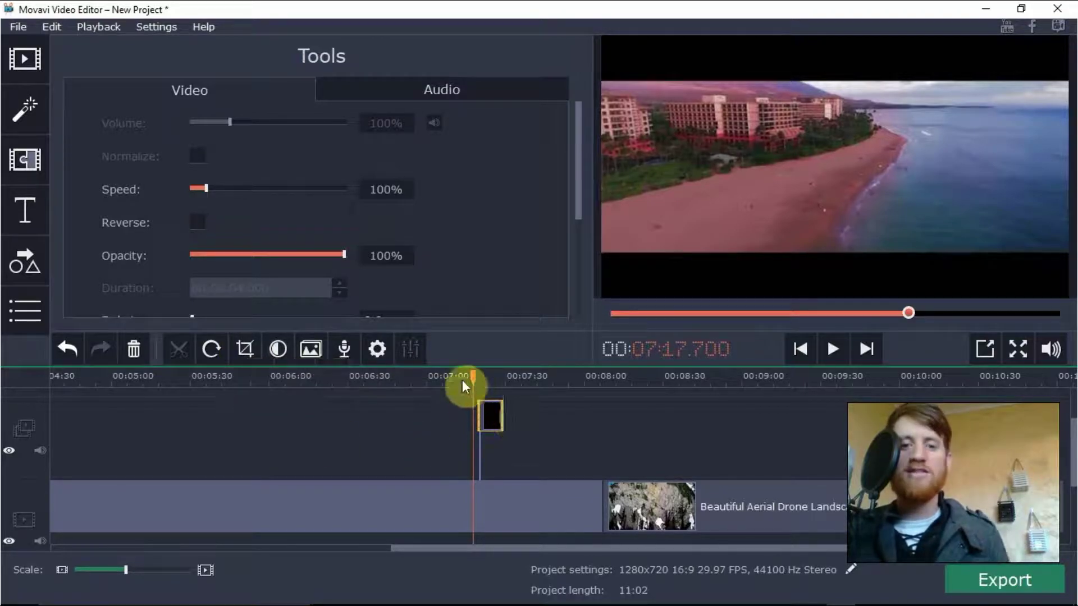
pyautogui.moveTo(470, 383); pyautogui.dragTo(286, 385)
pyautogui.click(25, 160)
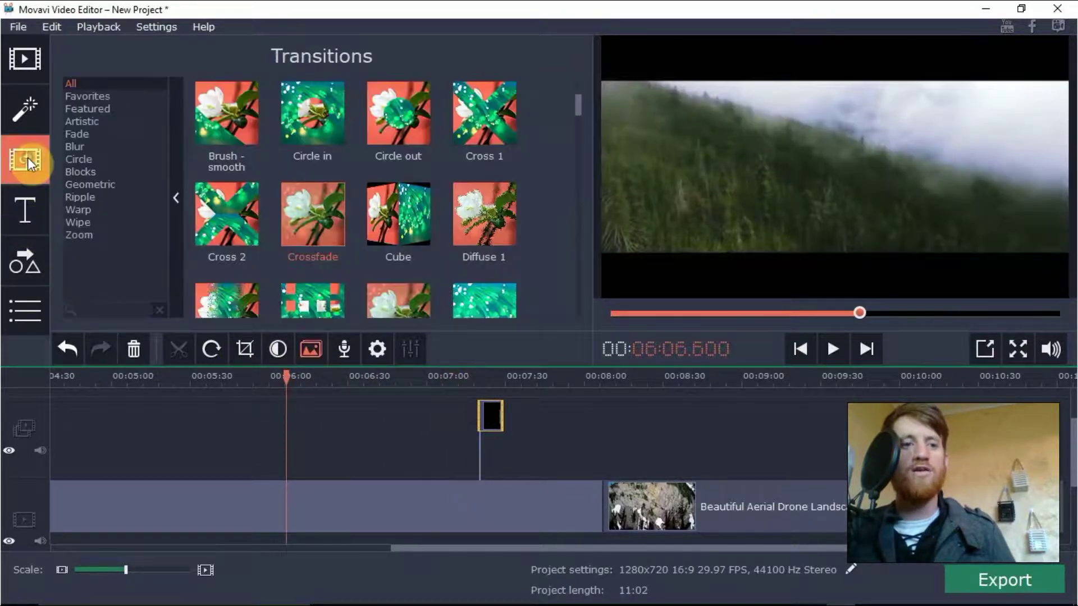
pyautogui.click(26, 210)
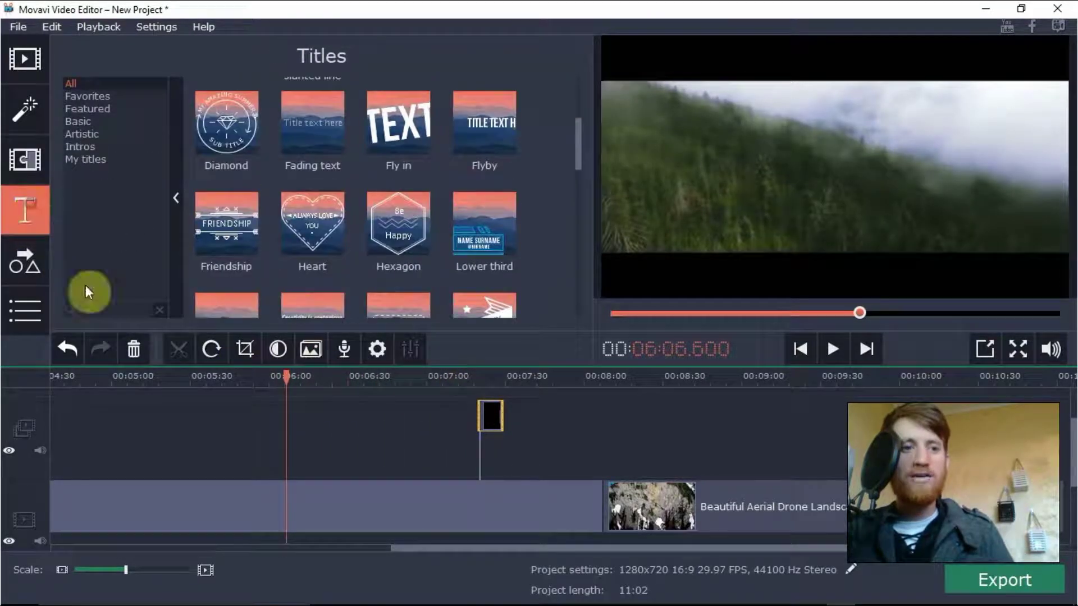
# Open the sunset clip's manual Color Adjustments sliders, leaving all values at defaults.
pyautogui.doubleClick(373, 509)
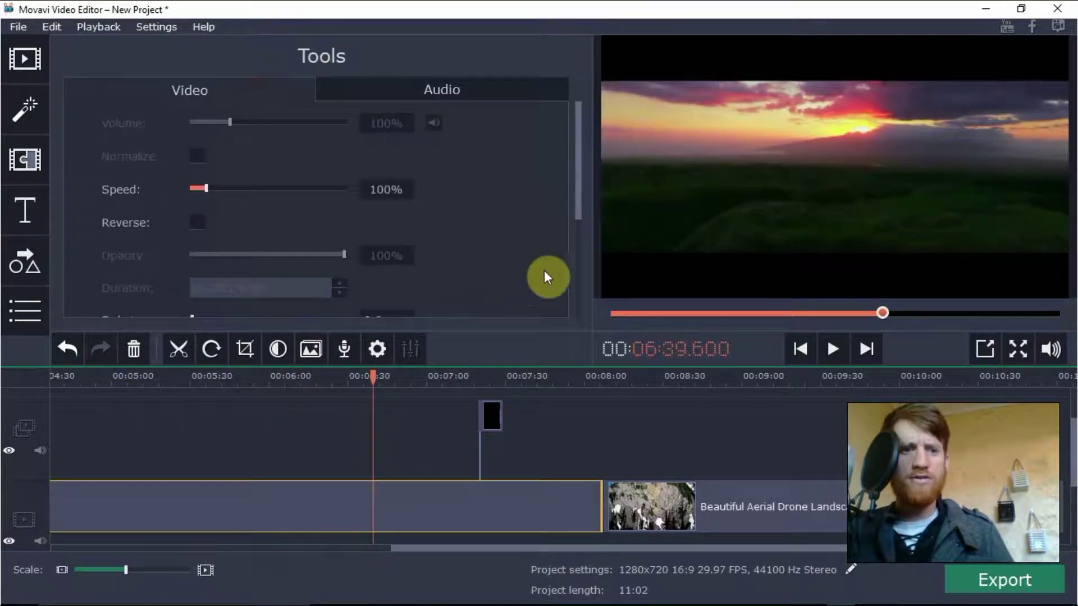
pyautogui.scroll(-5, 576, 213)
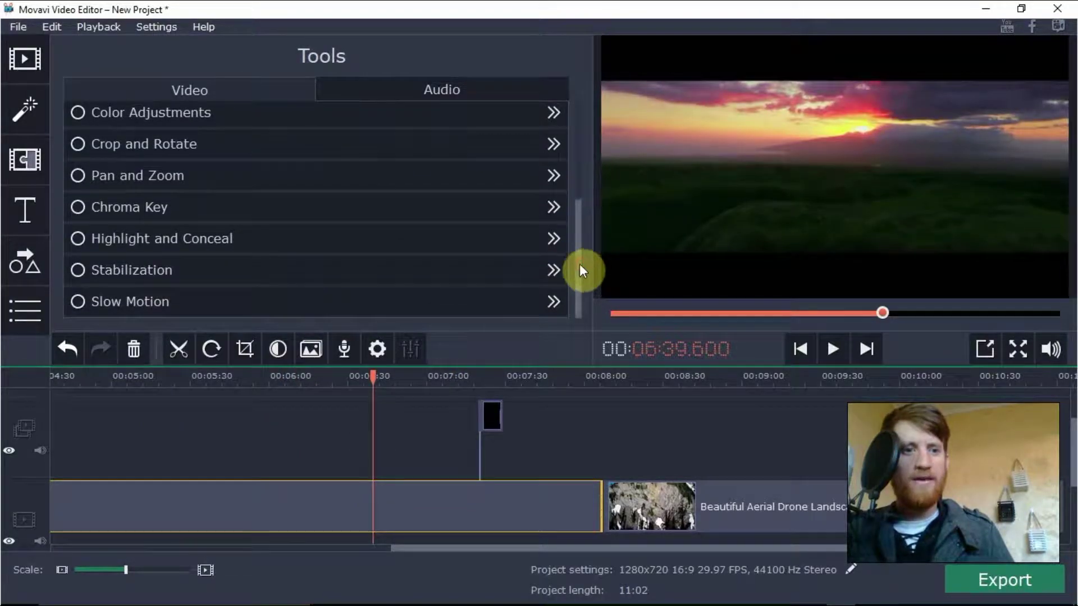
pyautogui.click(296, 116)
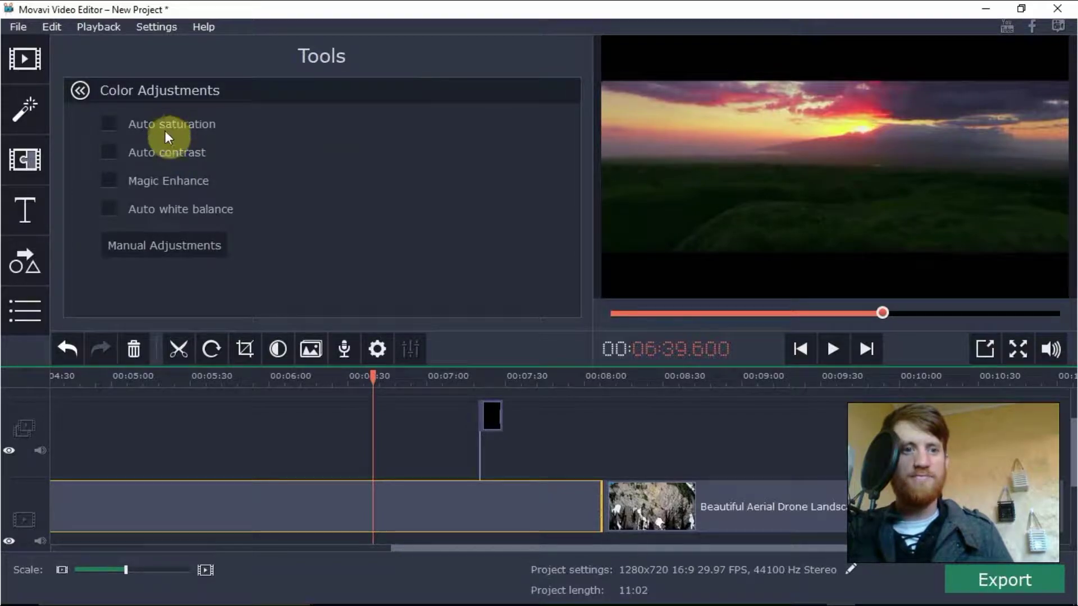
pyautogui.click(164, 250)
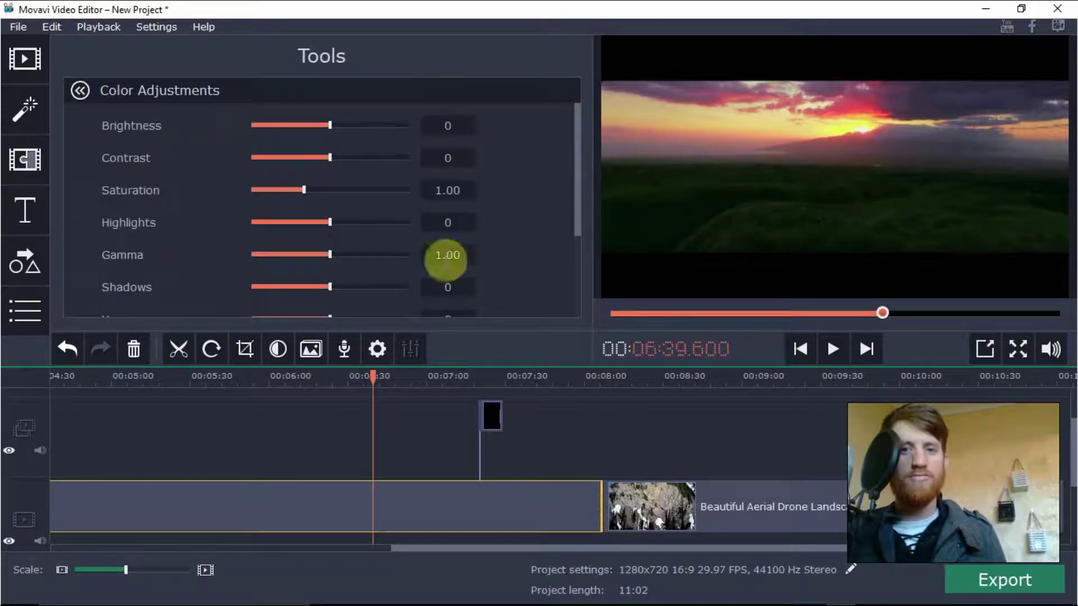
pyautogui.moveTo(578, 160); pyautogui.dragTo(579, 112)
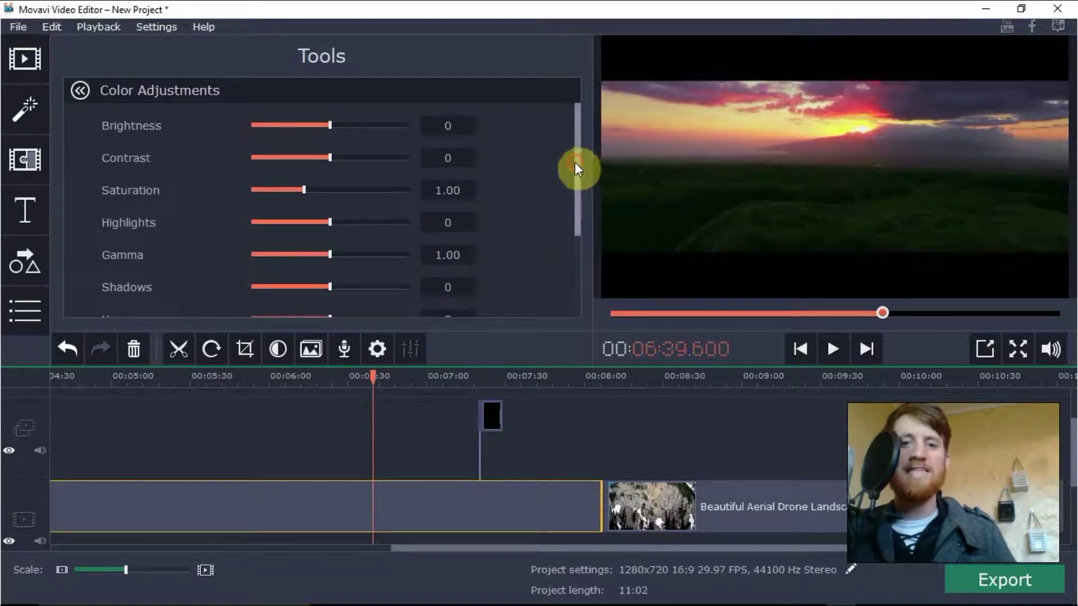
pyautogui.moveTo(575, 162); pyautogui.dragTo(574, 269)
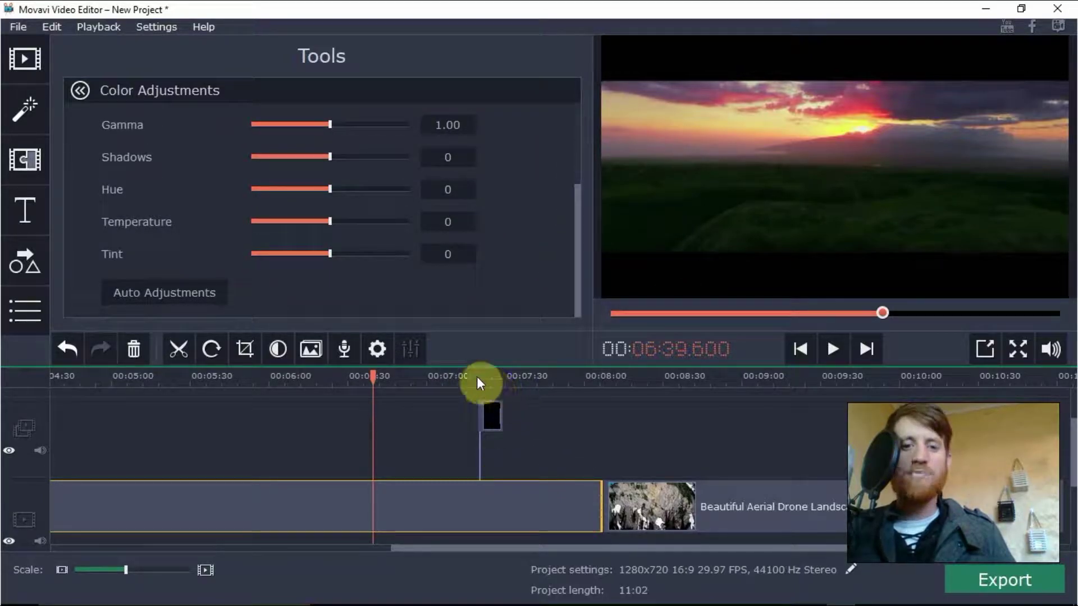
pyautogui.moveTo(476, 382); pyautogui.dragTo(383, 377)
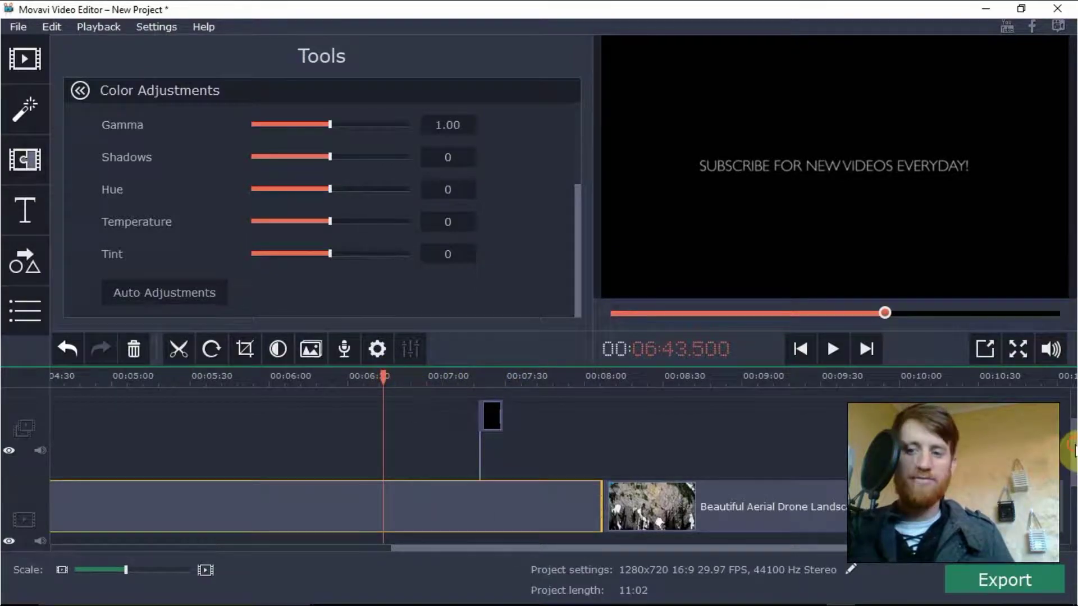
pyautogui.scroll(-2, 1073, 449)
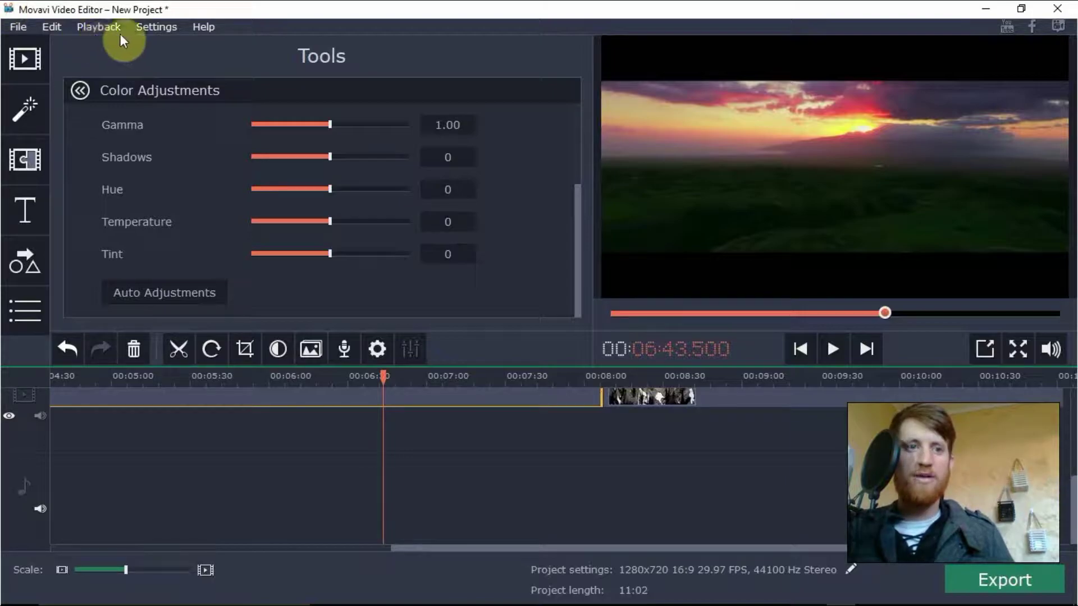
# In the export settings, choose MP4 with the MPEG-4 codec as the format.
pyautogui.click(157, 28)
pyautogui.moveTo(99, 27)
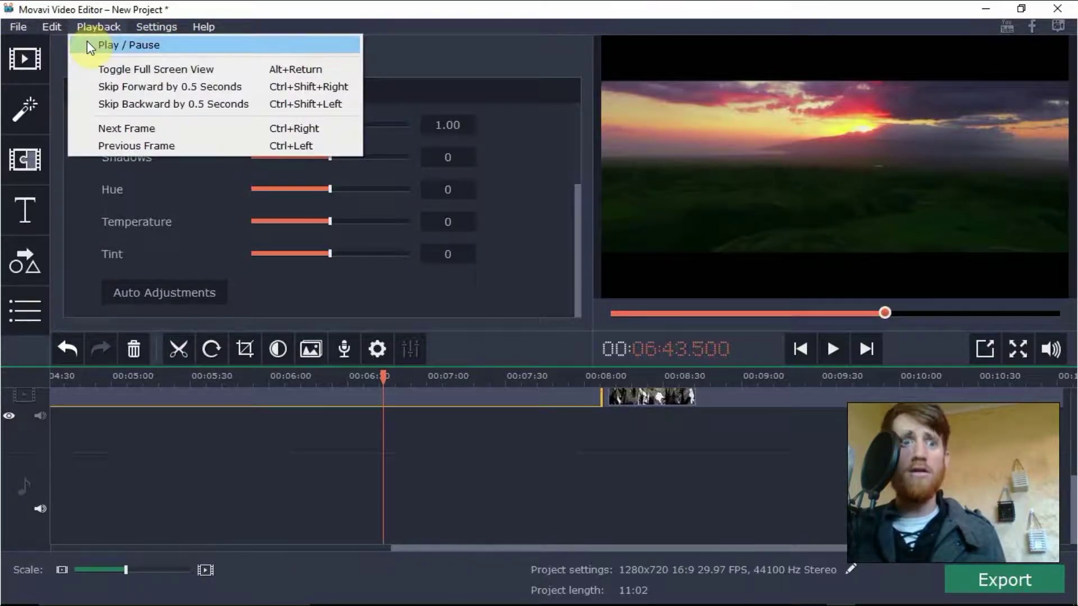
pyautogui.click(501, 77)
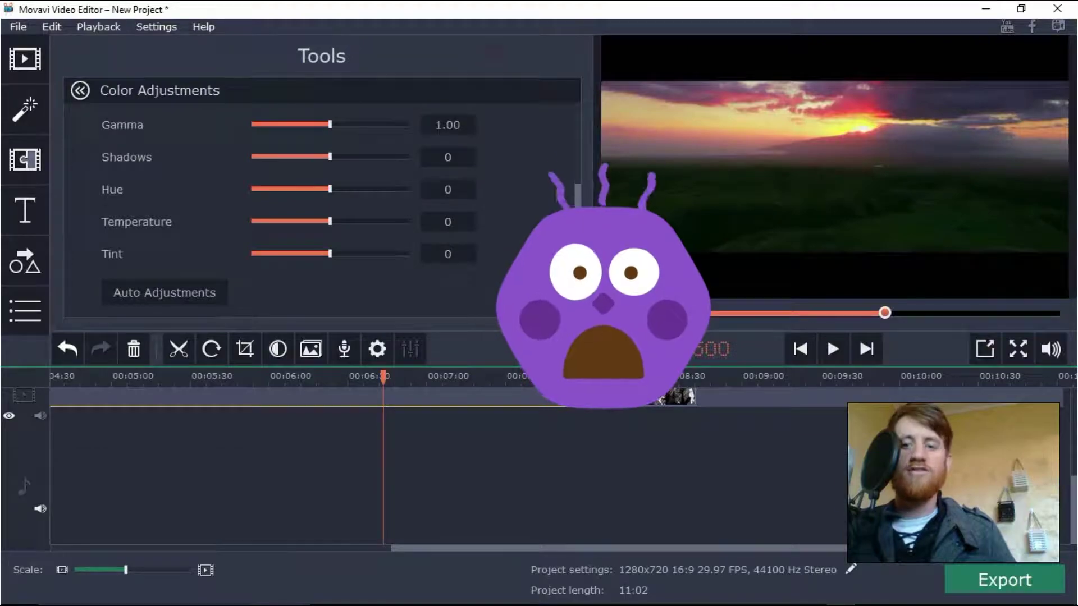
pyautogui.click(998, 585)
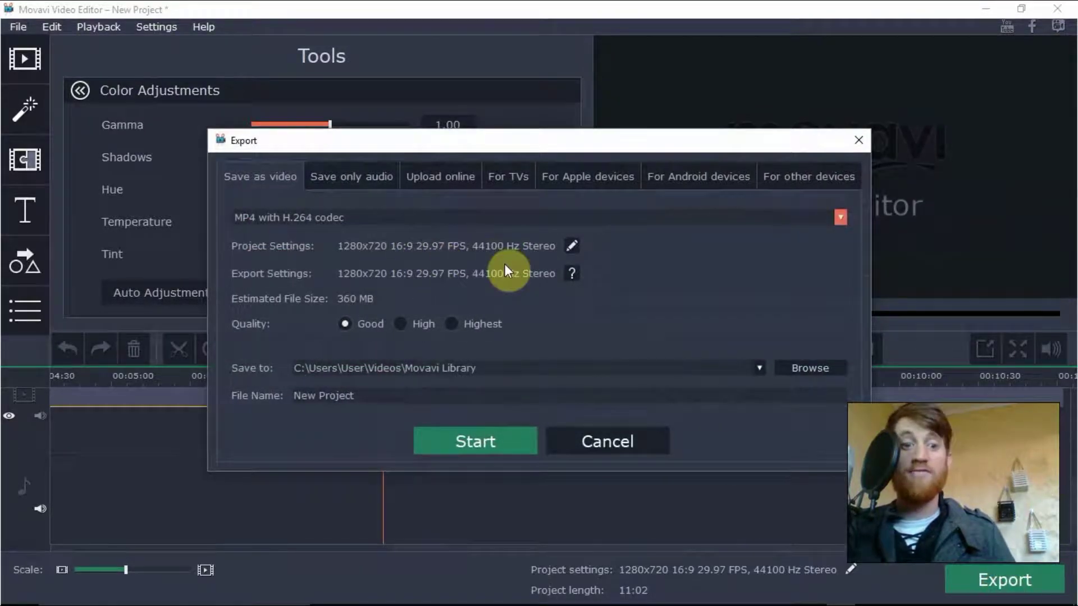
pyautogui.click(486, 222)
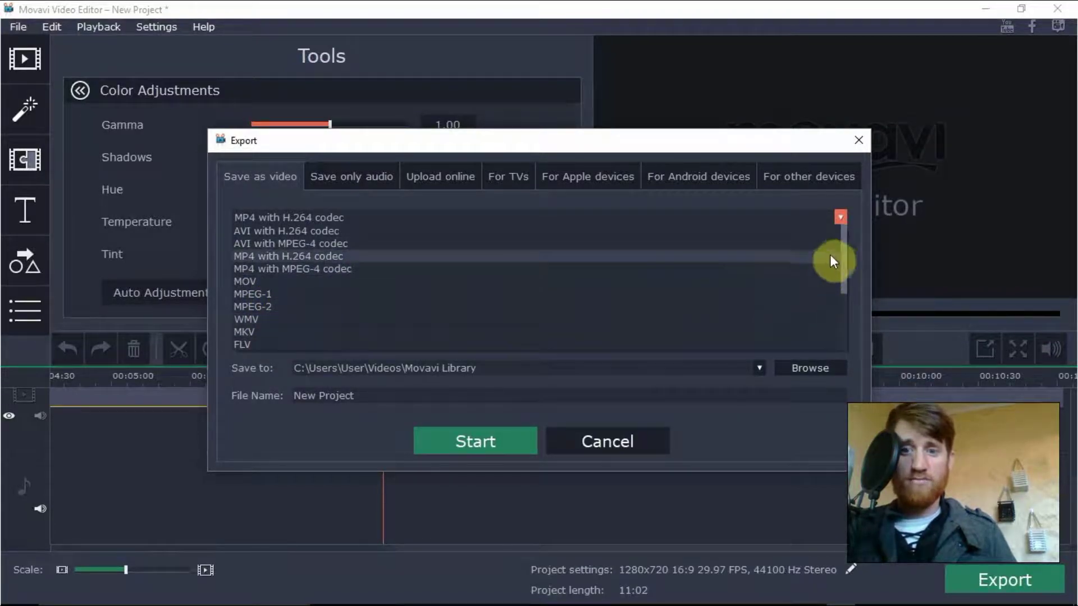
pyautogui.moveTo(842, 247); pyautogui.dragTo(853, 332)
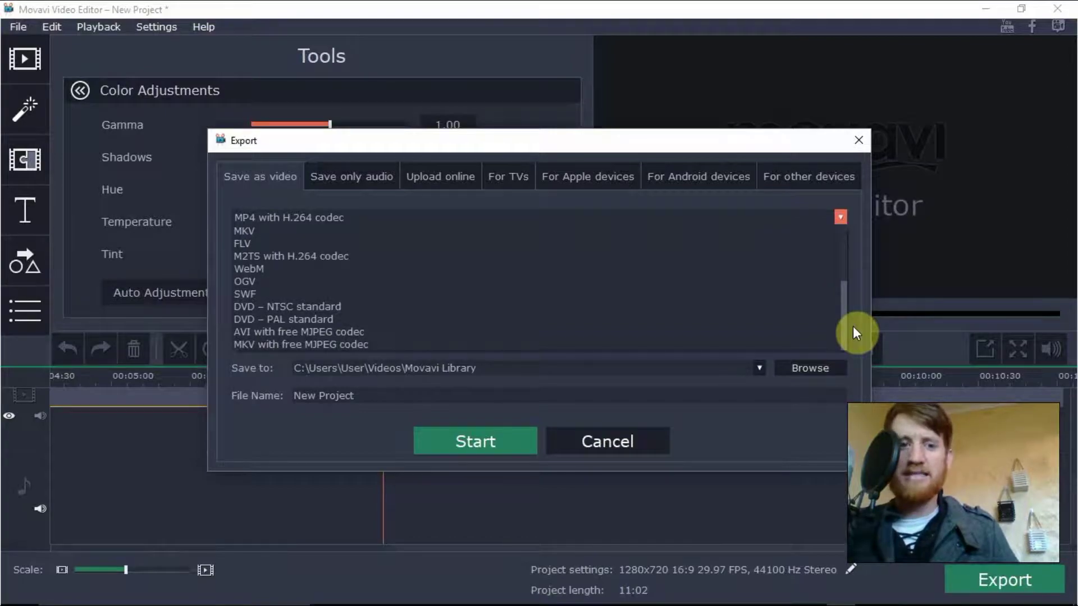
pyautogui.moveTo(854, 329); pyautogui.dragTo(837, 238)
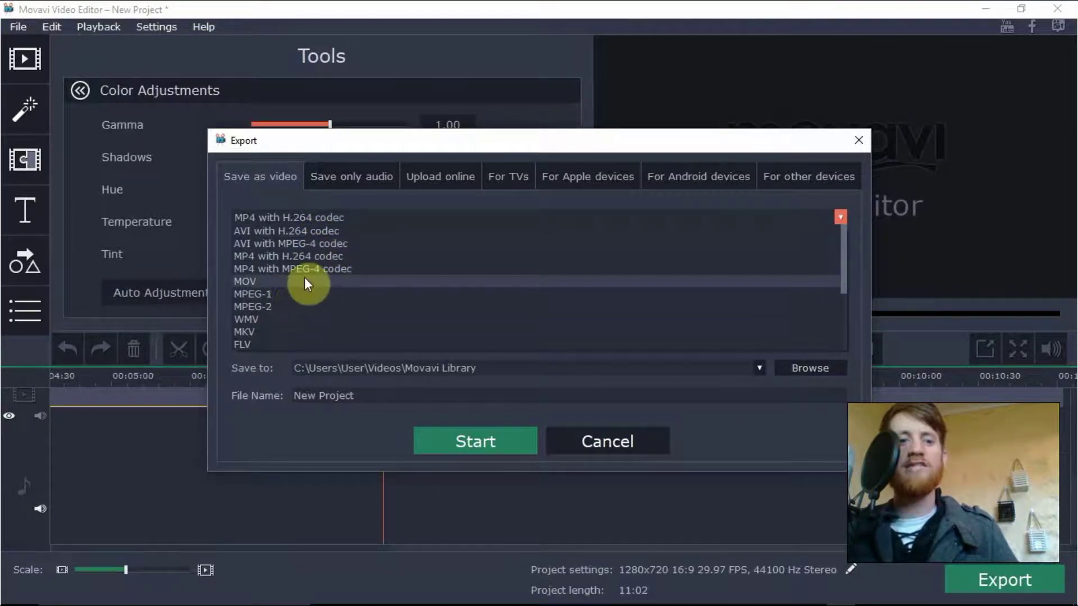
pyautogui.click(328, 270)
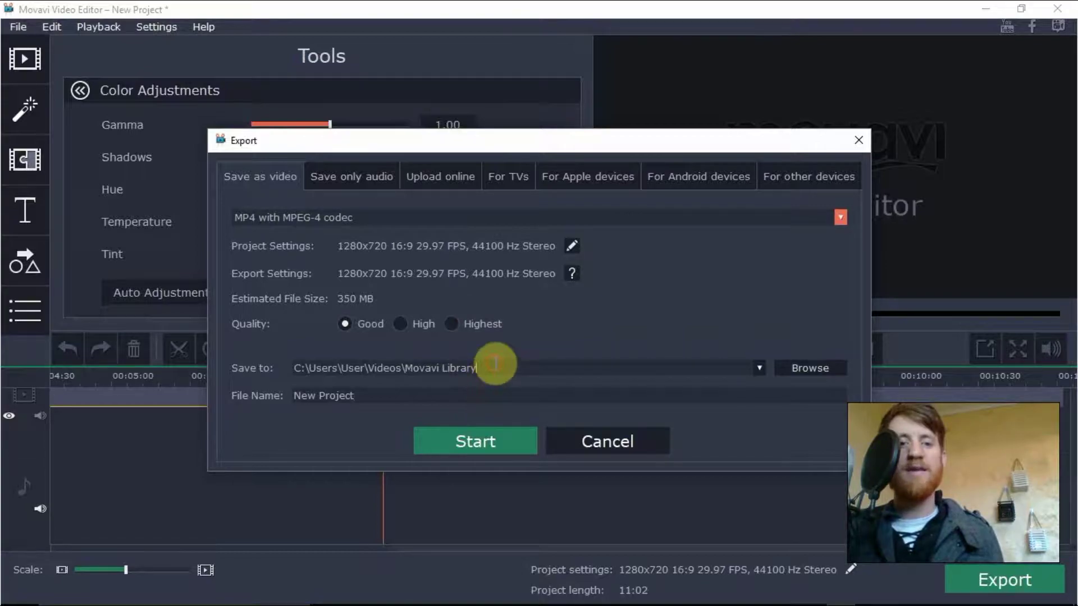
# Compare Good, High and Highest quality file sizes, settle on Highest, then cancel the export.
pyautogui.click(453, 325)
pyautogui.click(402, 324)
pyautogui.click(386, 323)
pyautogui.click(418, 323)
pyautogui.click(403, 325)
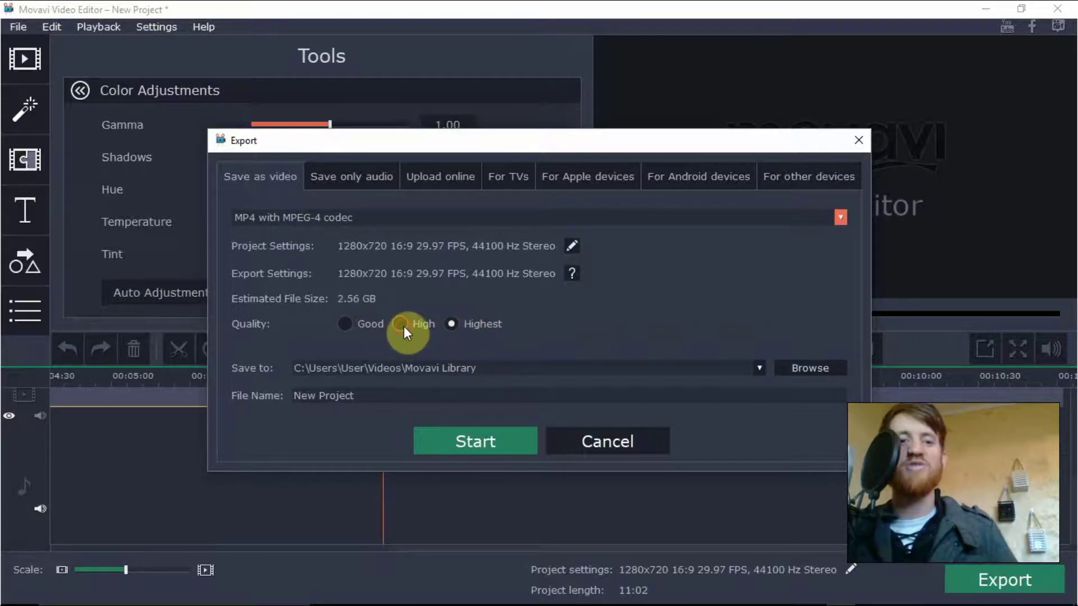
pyautogui.click(386, 325)
pyautogui.click(418, 324)
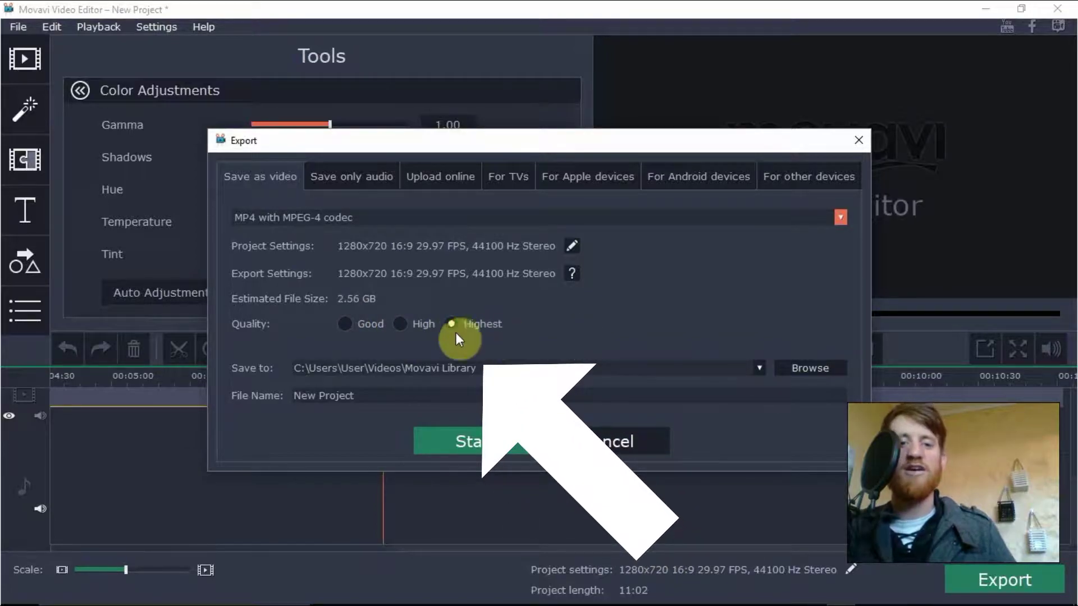
pyautogui.moveTo(587, 141); pyautogui.dragTo(505, 66)
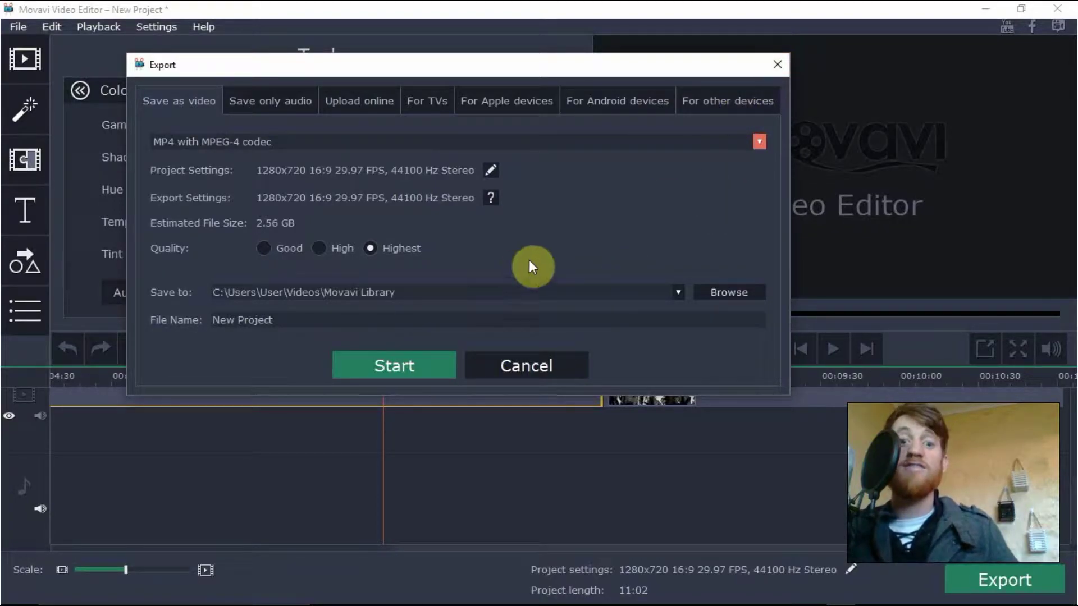
pyautogui.click(537, 368)
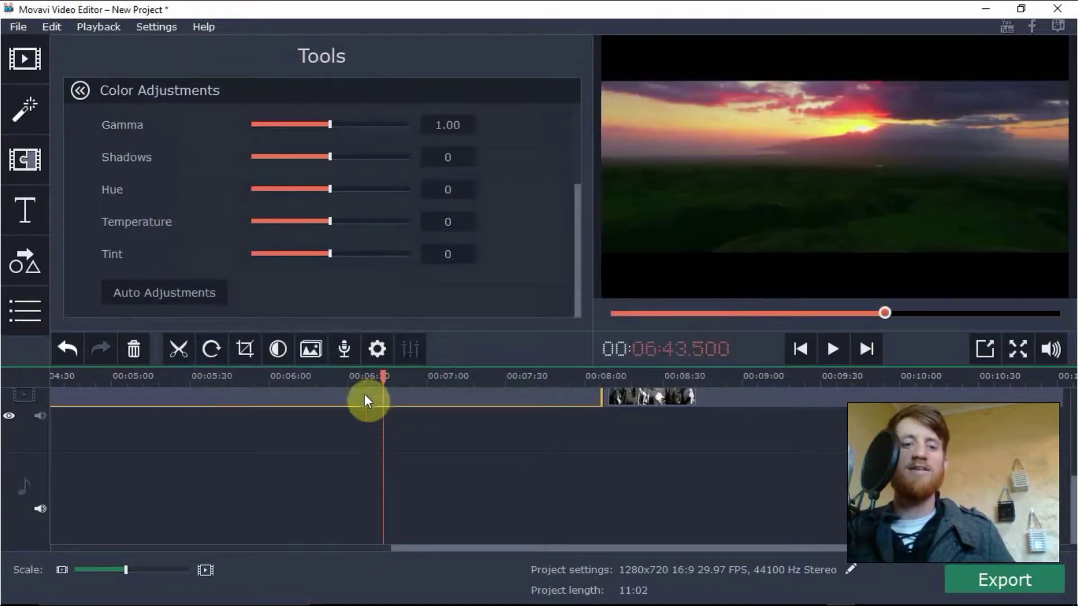
# Jump the playhead to 06:32.100 and enlarge the timeline area.
pyautogui.click(352, 375)
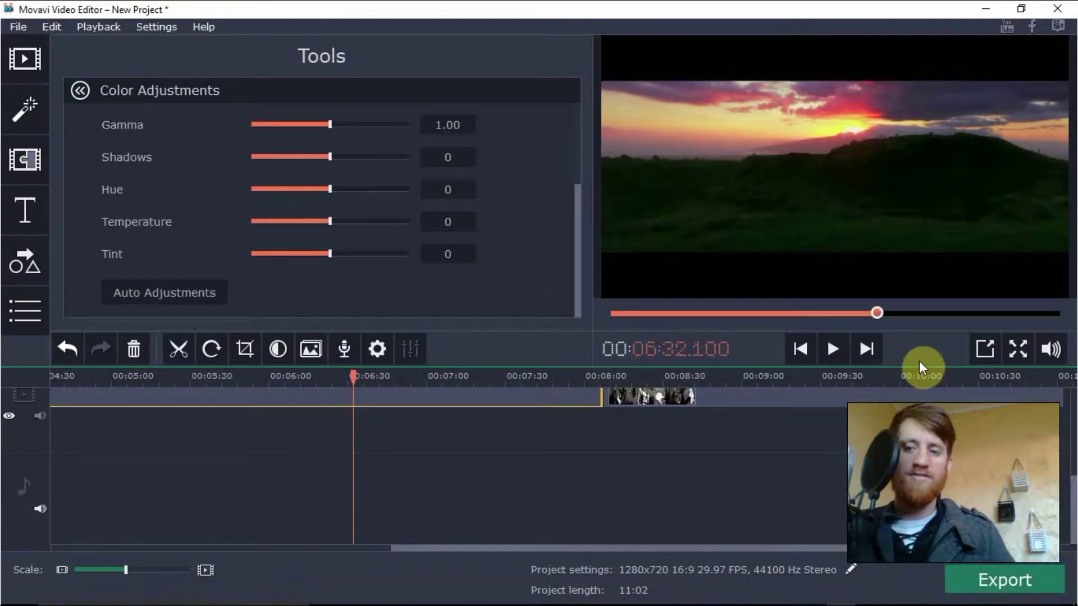
pyautogui.moveTo(917, 368); pyautogui.dragTo(915, 338)
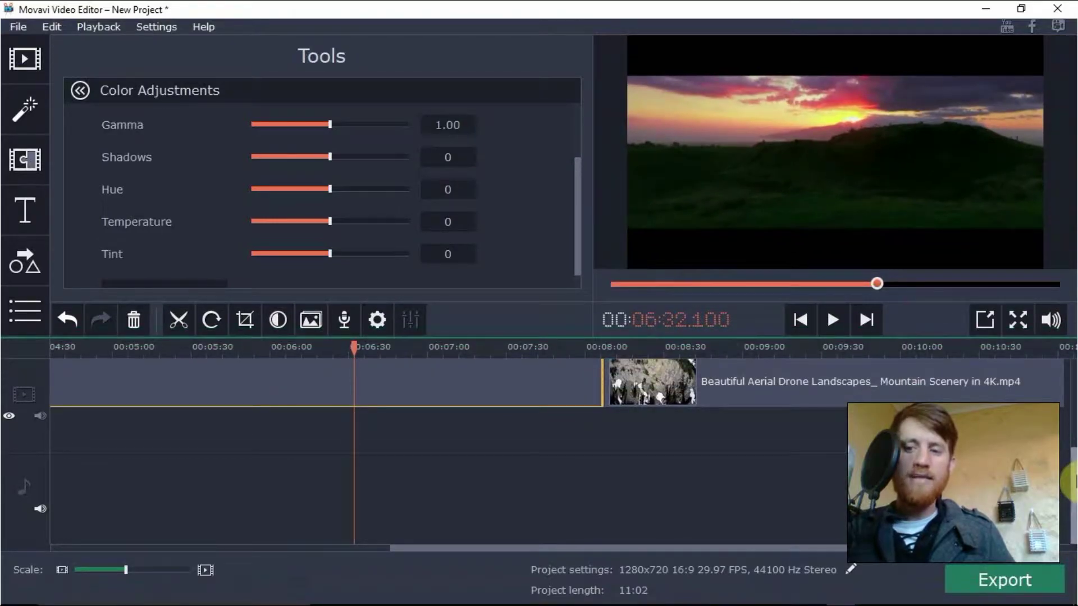
pyautogui.moveTo(1070, 494)
pyautogui.mouseDown()
pyautogui.moveTo(1069, 351)
pyautogui.moveTo(1070, 505)
pyautogui.mouseUp()
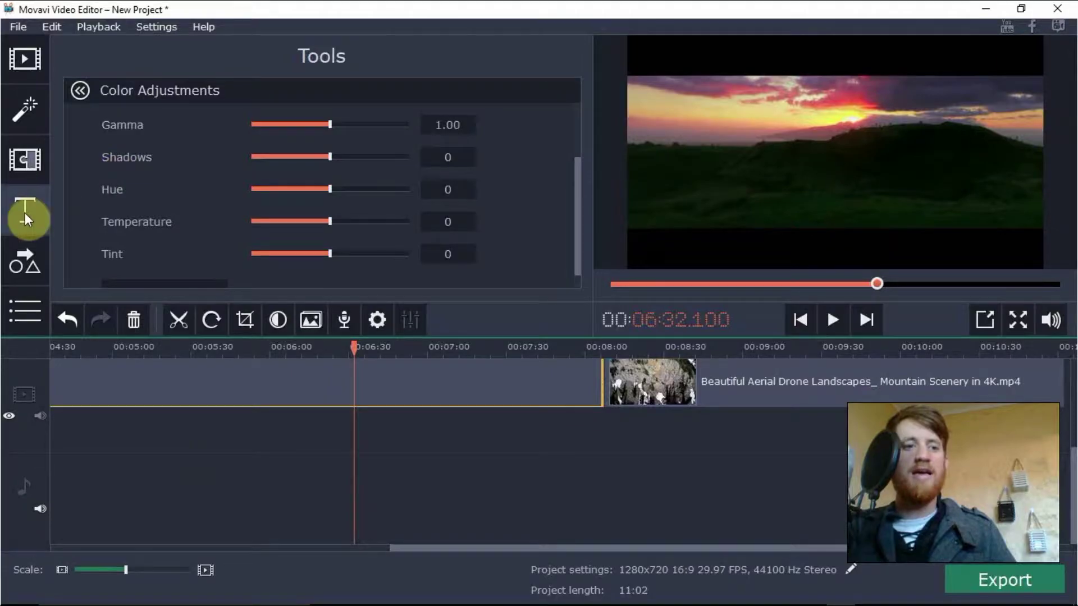
# Switch to Import, browse for media files, and cancel without adding any.
pyautogui.click(32, 104)
pyautogui.click(27, 63)
pyautogui.click(270, 177)
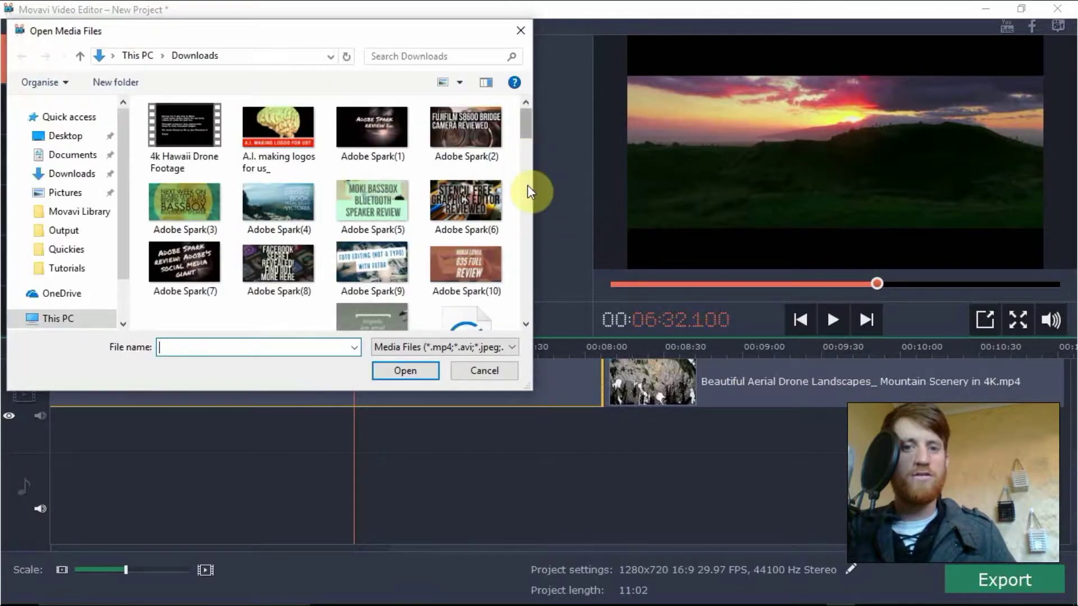
pyautogui.scroll(-3, 525, 133)
pyautogui.click(486, 375)
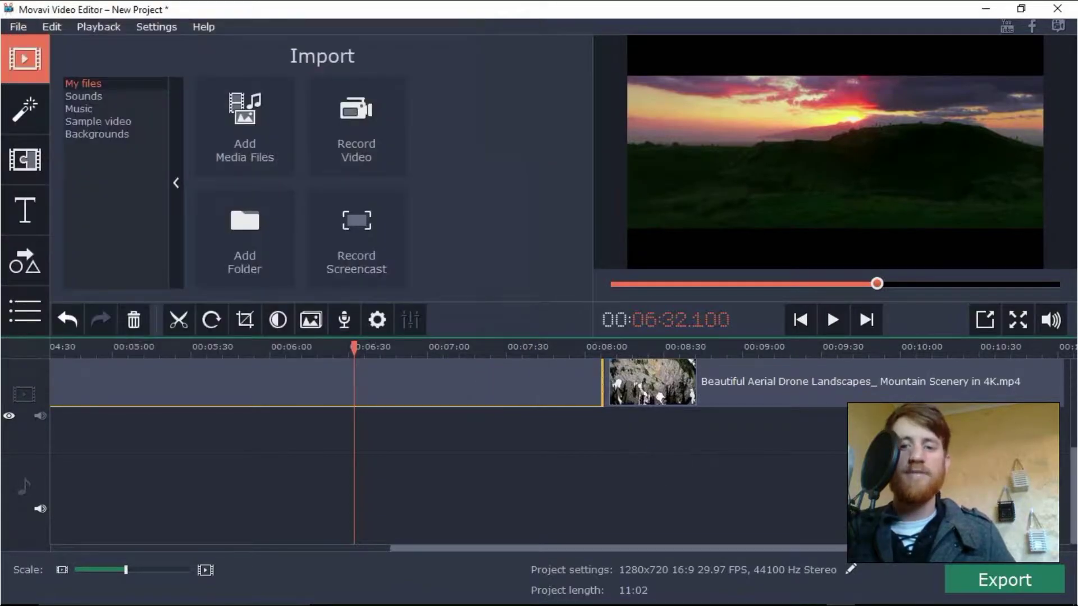
pyautogui.moveTo(1067, 494); pyautogui.dragTo(1066, 359)
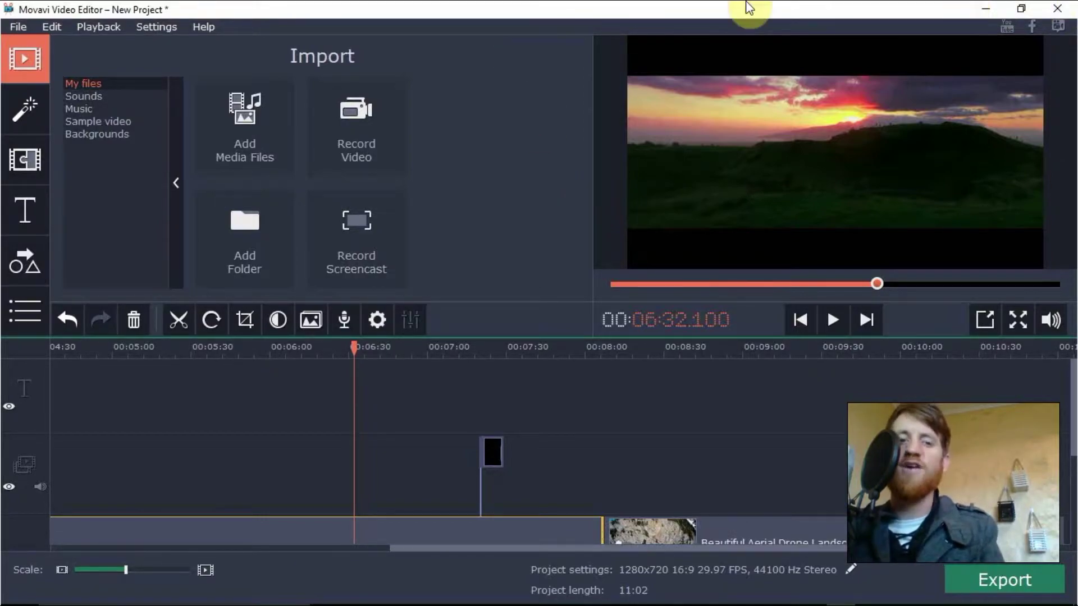
pyautogui.moveTo(1062, 400); pyautogui.dragTo(1072, 494)
pyautogui.scroll(3, 791, 467)
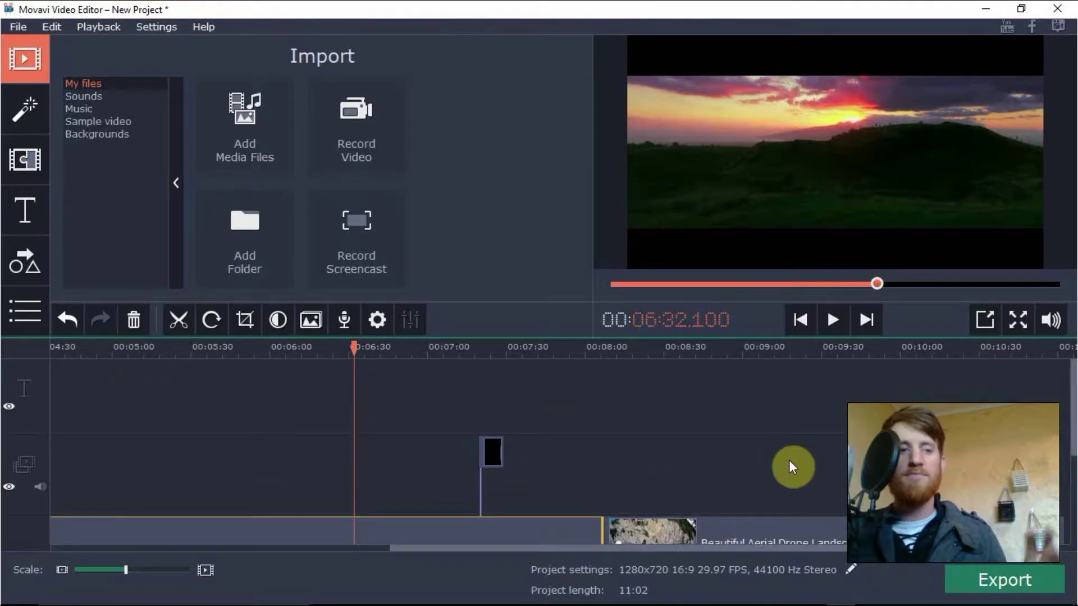
pyautogui.moveTo(1070, 457); pyautogui.dragTo(1073, 480)
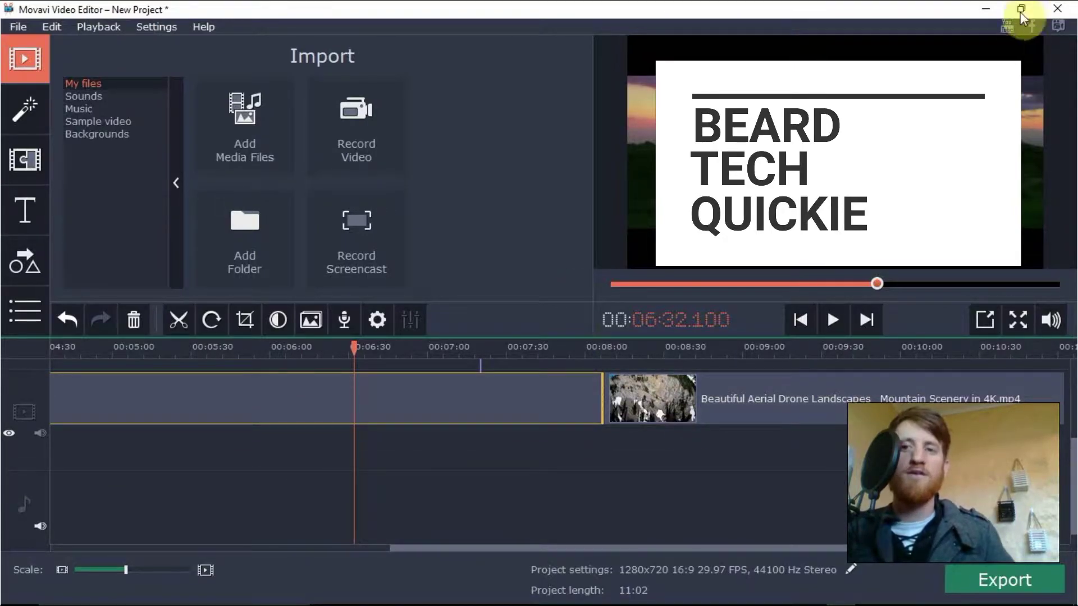
pyautogui.click(26, 26)
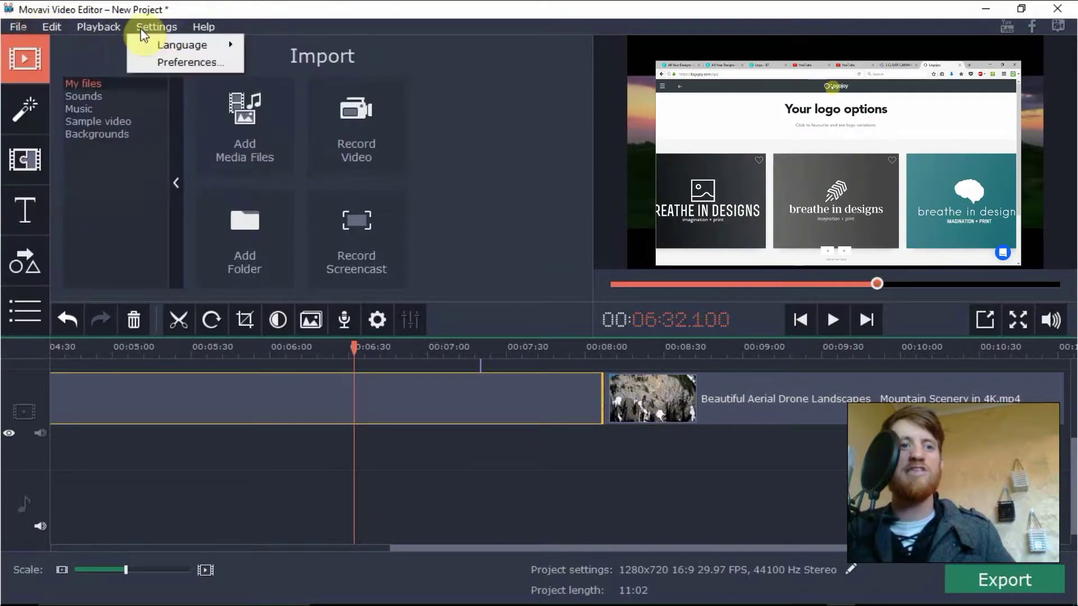
pyautogui.moveTo(203, 26)
pyautogui.click(476, 116)
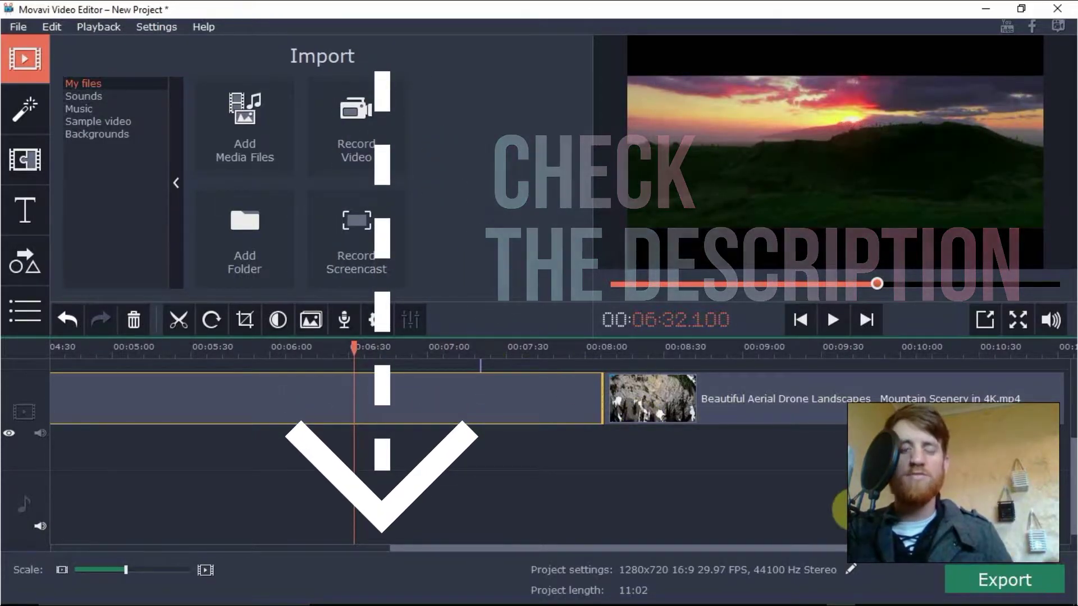
pyautogui.moveTo(1073, 489); pyautogui.dragTo(1071, 410)
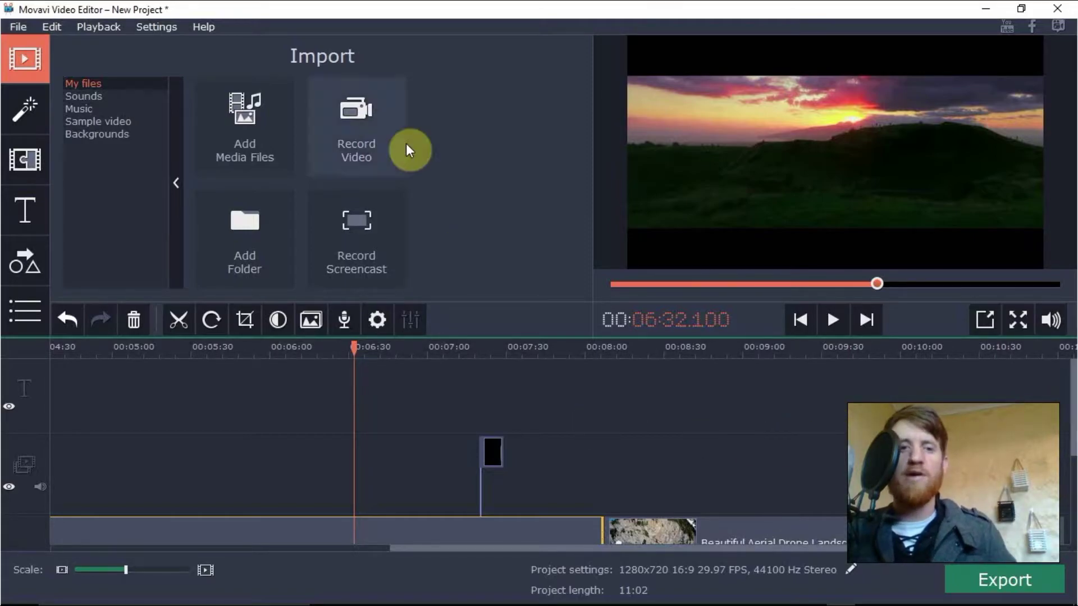
pyautogui.click(172, 29)
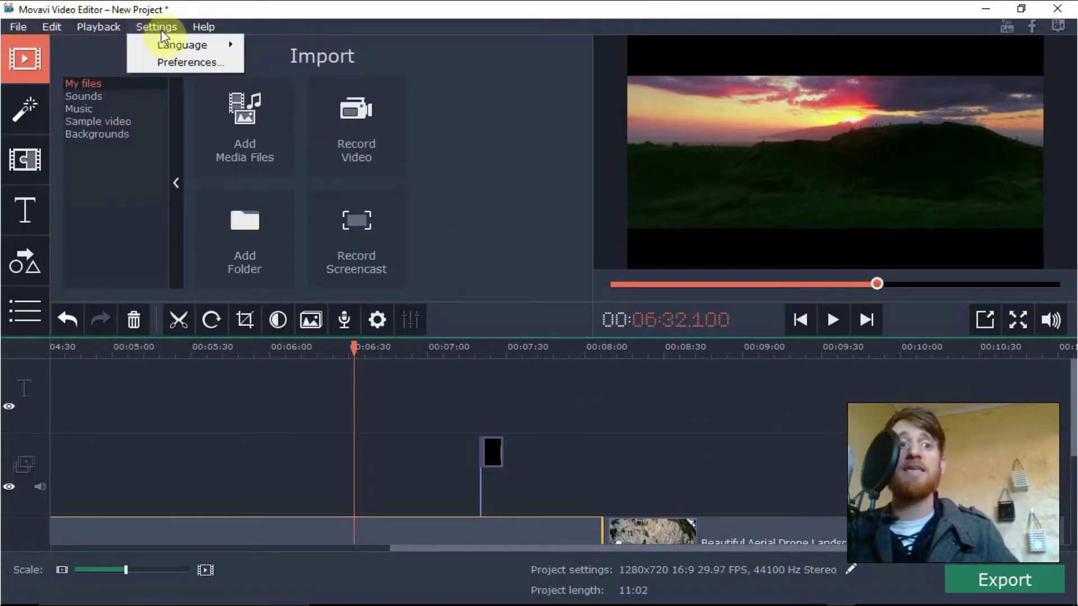
pyautogui.click(476, 107)
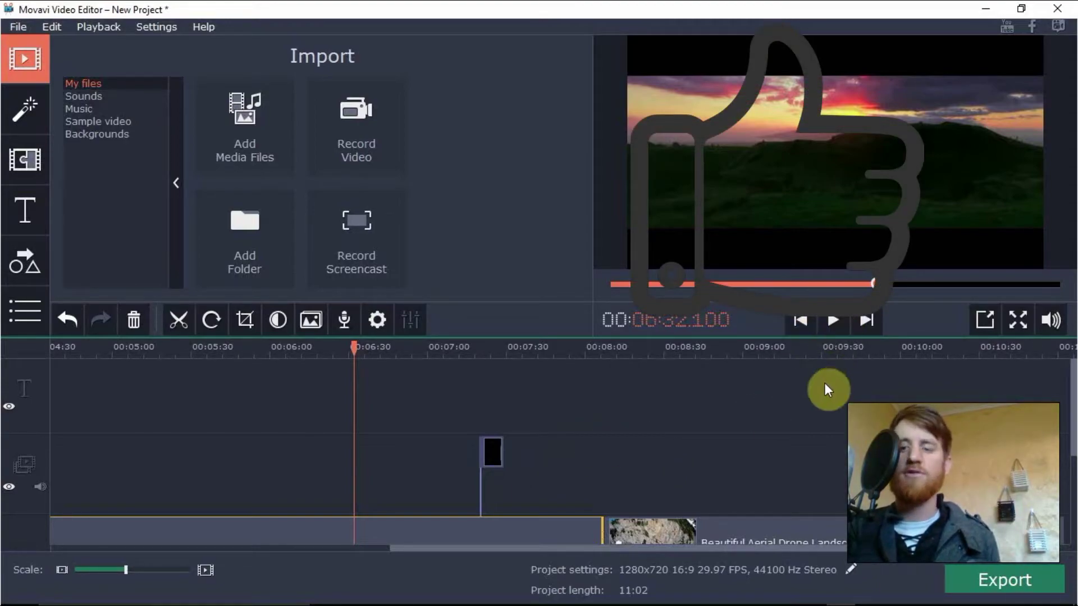
pyautogui.moveTo(1069, 415); pyautogui.dragTo(1072, 475)
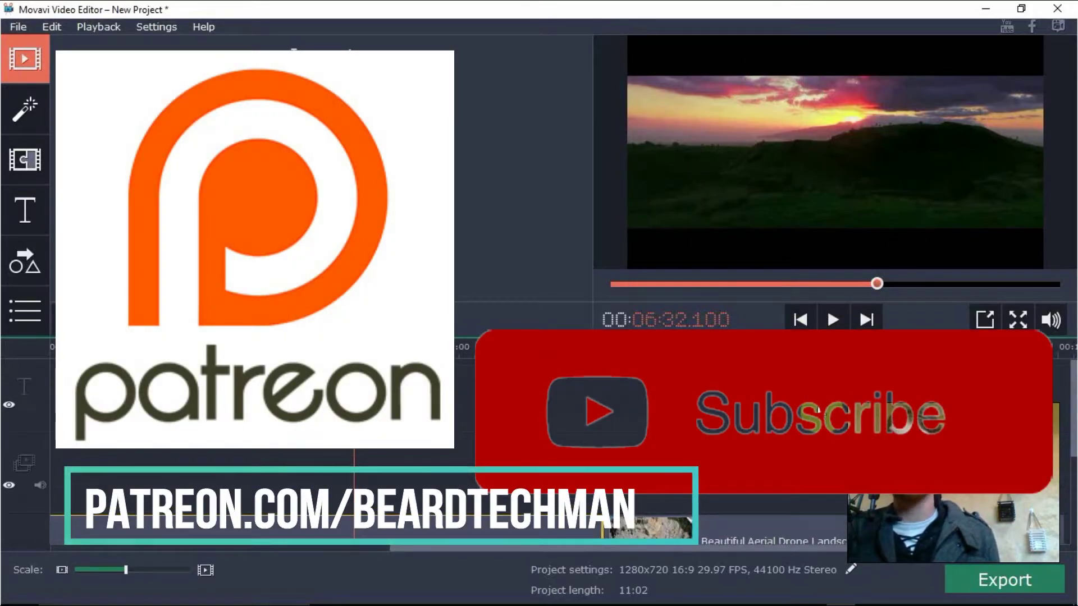
pyautogui.scroll(2, 819, 413)
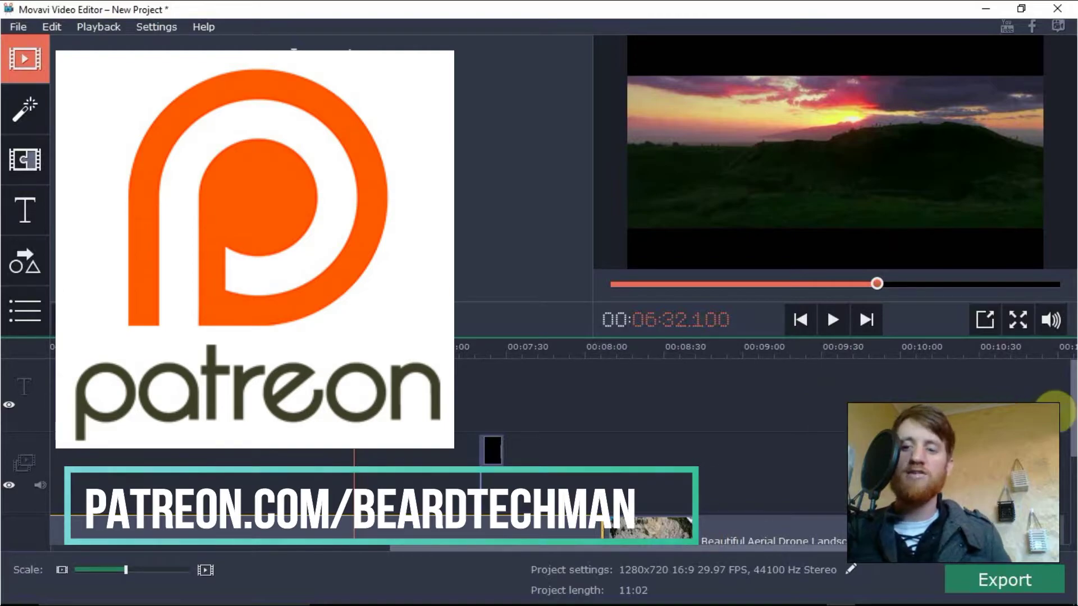
pyautogui.moveTo(1070, 416)
pyautogui.mouseDown()
pyautogui.moveTo(1072, 472)
pyautogui.moveTo(1069, 398)
pyautogui.mouseUp()
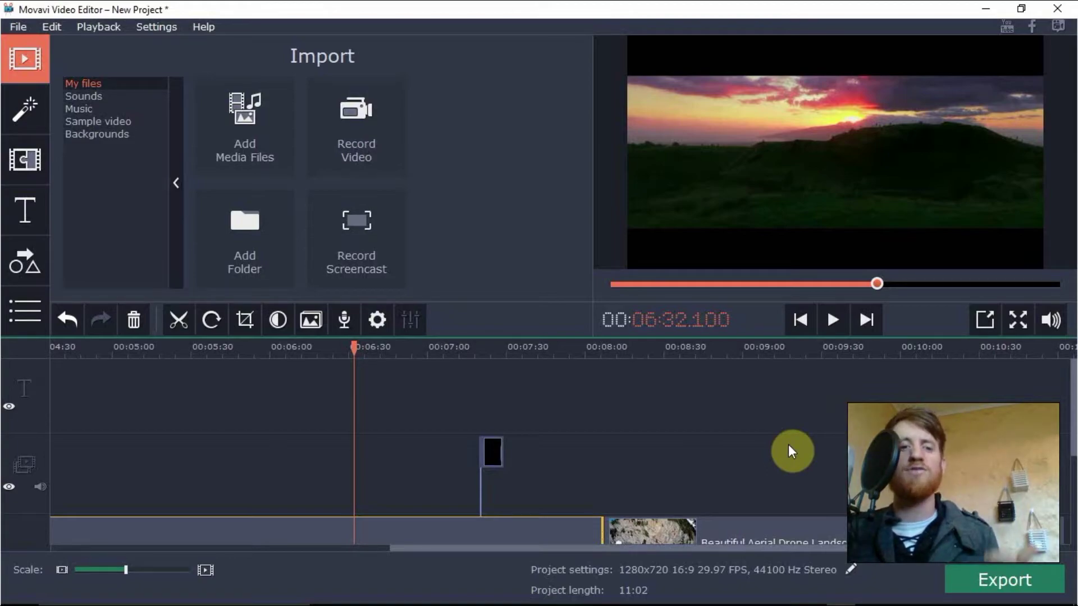
pyautogui.moveTo(1070, 415); pyautogui.dragTo(1069, 494)
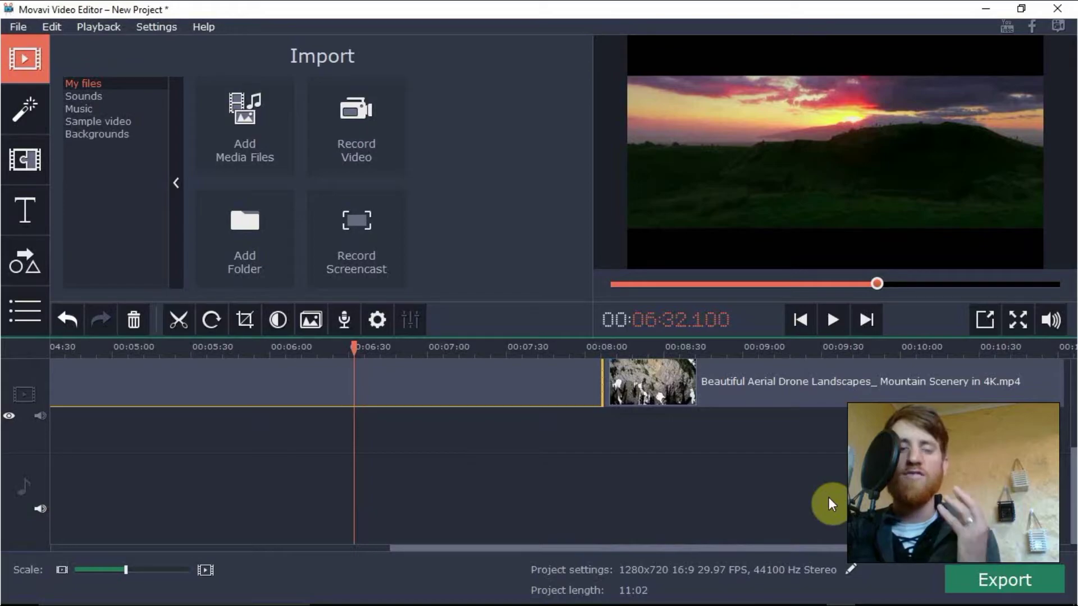
pyautogui.moveTo(1073, 519)
pyautogui.mouseDown()
pyautogui.moveTo(1067, 410)
pyautogui.moveTo(1073, 536)
pyautogui.mouseUp()
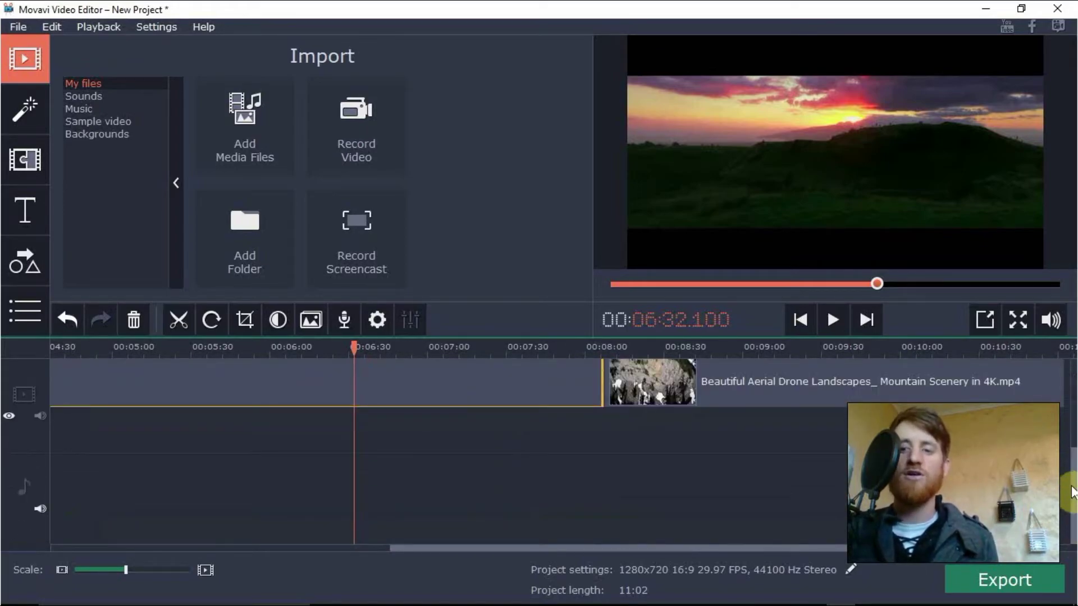
pyautogui.moveTo(1073, 486); pyautogui.dragTo(1074, 379)
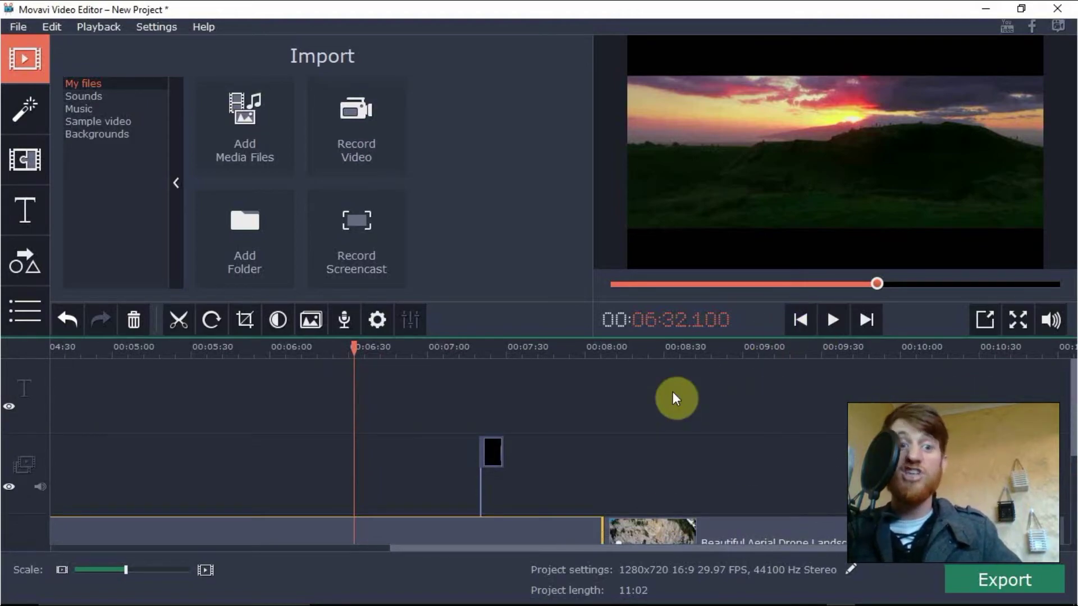
pyautogui.moveTo(1073, 402)
pyautogui.mouseDown()
pyautogui.moveTo(1073, 491)
pyautogui.moveTo(1073, 403)
pyautogui.mouseUp()
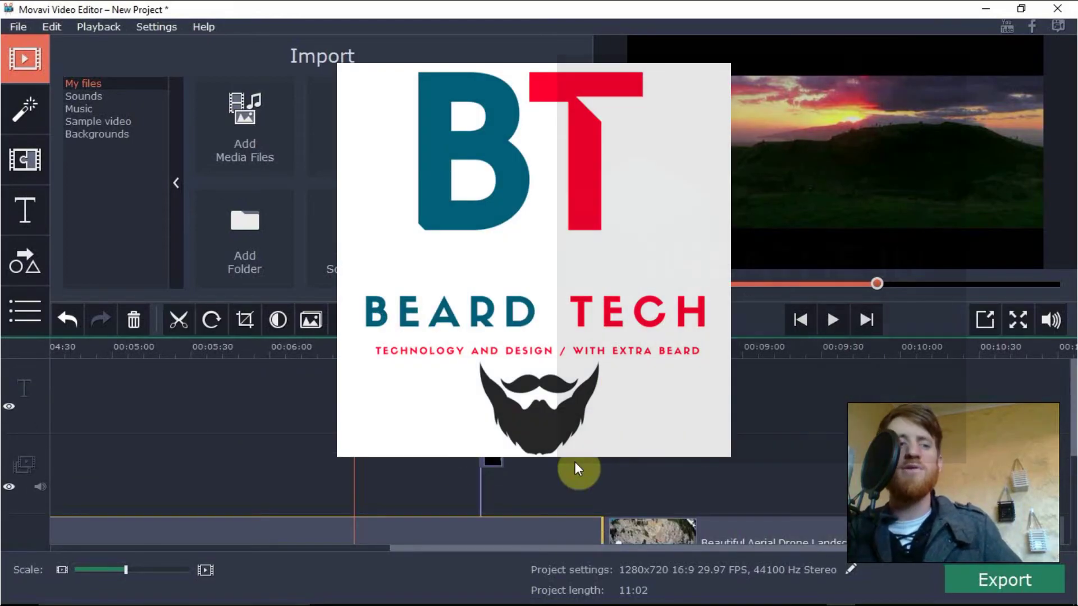